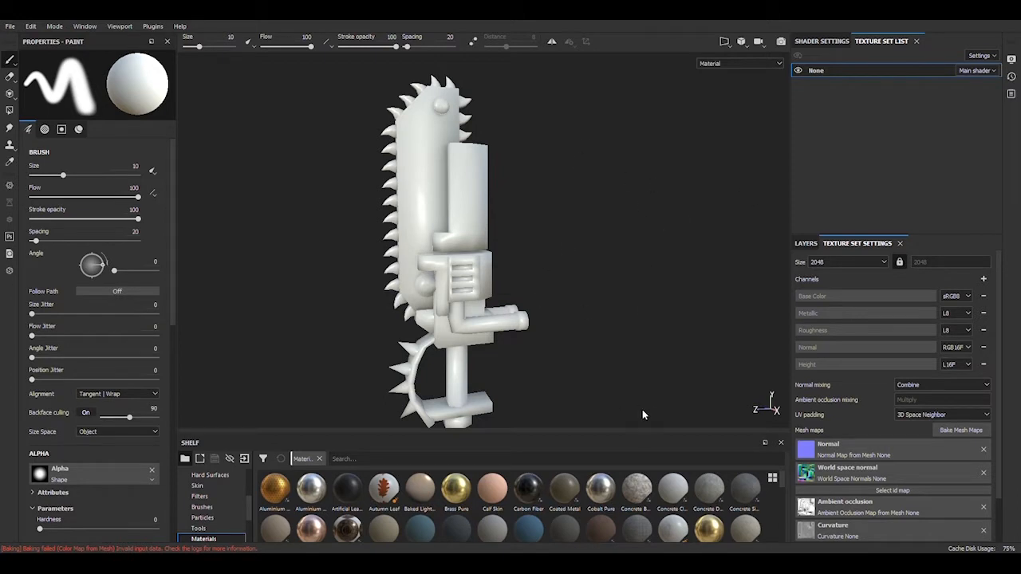
Add a fill layer, delete the default paint layer and leave only the fill's color channel active.
left_click(806, 243)
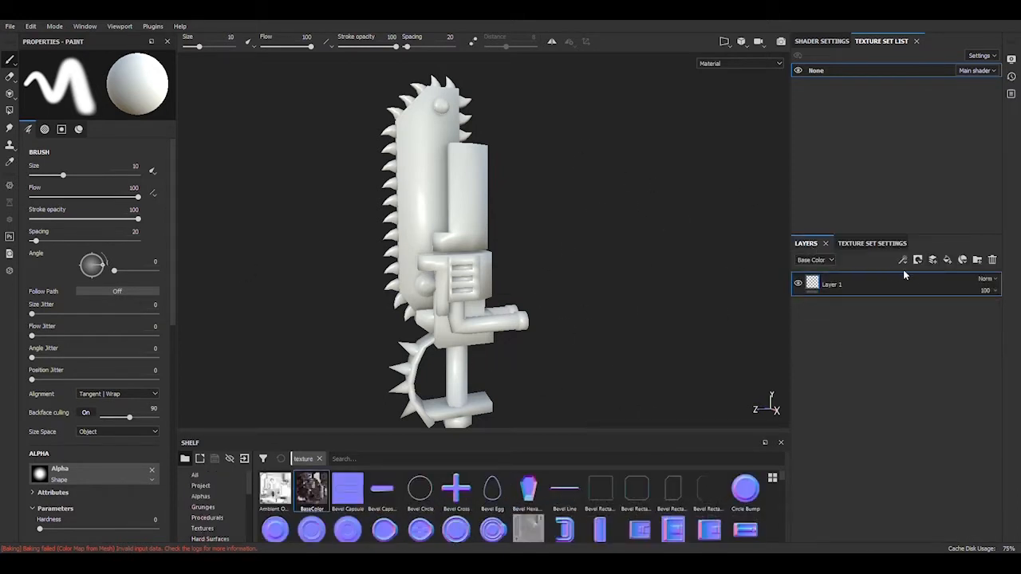
left_click(947, 259)
left_click(880, 312)
key("Delete")
left_click(41, 234)
left_click(67, 234)
left_click(94, 233)
left_click(121, 234)
left_click(146, 233)
left_click(41, 233)
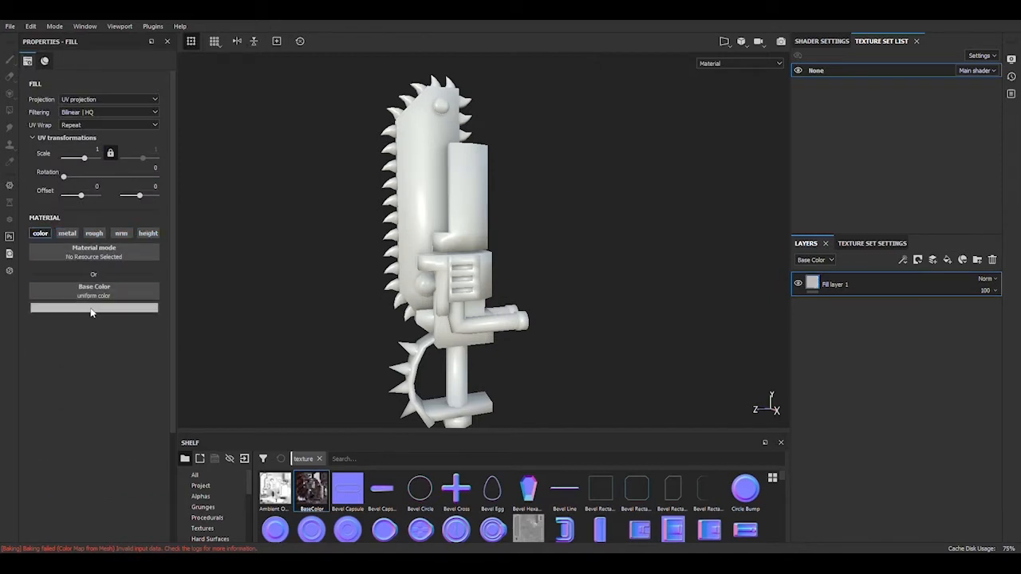
Assign the BaseColor texture as the fill layer's base color.
left_click_drag(313, 490, 94, 291)
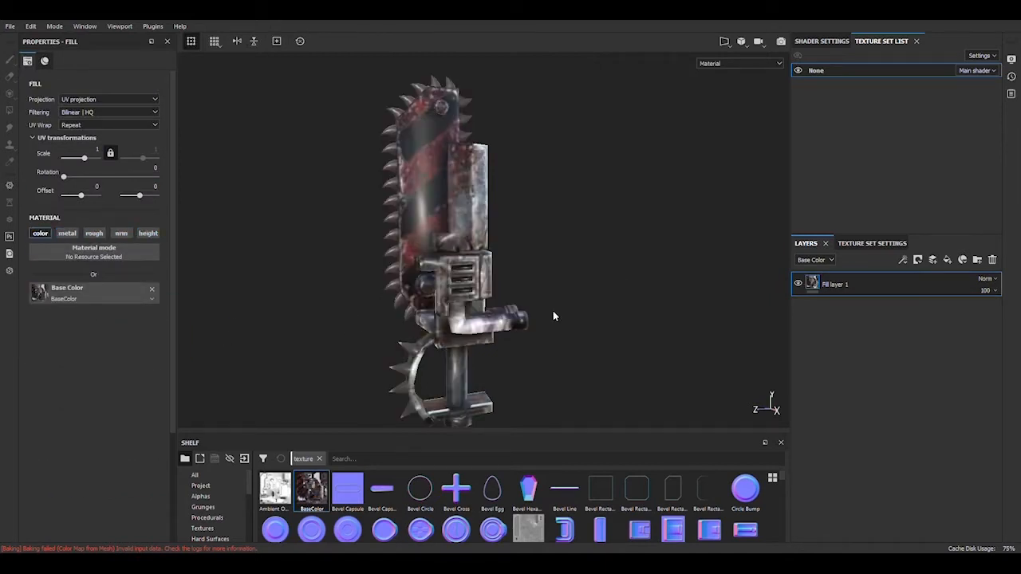
left_click_drag(553, 316, 508, 208, "alt")
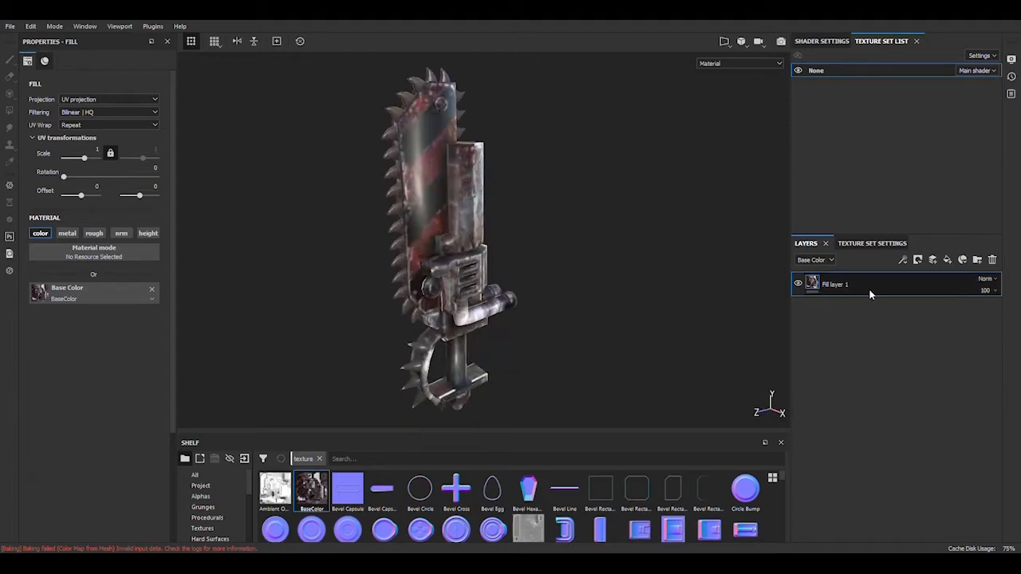
left_click_drag(524, 207, 602, 301, "alt")
Search the smart materials for "metal".
scroll(474, 249, "up", 5)
left_click(211, 496)
left_click(351, 459)
type("metal")
left_click_drag(564, 518, 955, 280)
middle_click_drag(505, 184, 506, 265, "alt")
left_click(992, 260)
Apply the Steel Ruined smart material above the fill layer and open its group at the Dirt Occlusion layer.
left_click_drag(531, 519, 961, 283)
mouse_move(510, 264)
left_mouse_down("alt")
mouse_move(479, 330)
mouse_move(510, 279)
left_mouse_up("alt")
scroll(511, 279, "up", 2)
left_click(809, 284)
left_click(866, 310)
middle_click_drag(558, 319, 592, 227, "alt")
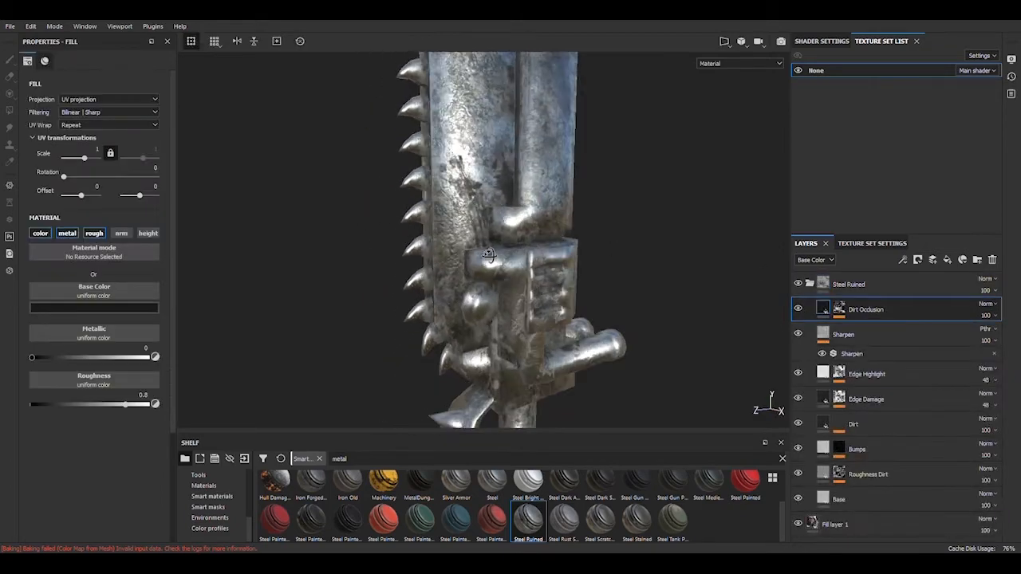
Set the Dirt Occlusion mask generator to level 0.5, contrast 0.2, grunge 0.21 and AO 0.18.
left_click_drag(592, 227, 559, 211, "alt")
left_click(838, 308)
left_click(885, 328)
left_click(102, 148)
left_click_drag(102, 147, 97, 148)
left_click_drag(91, 168, 59, 169)
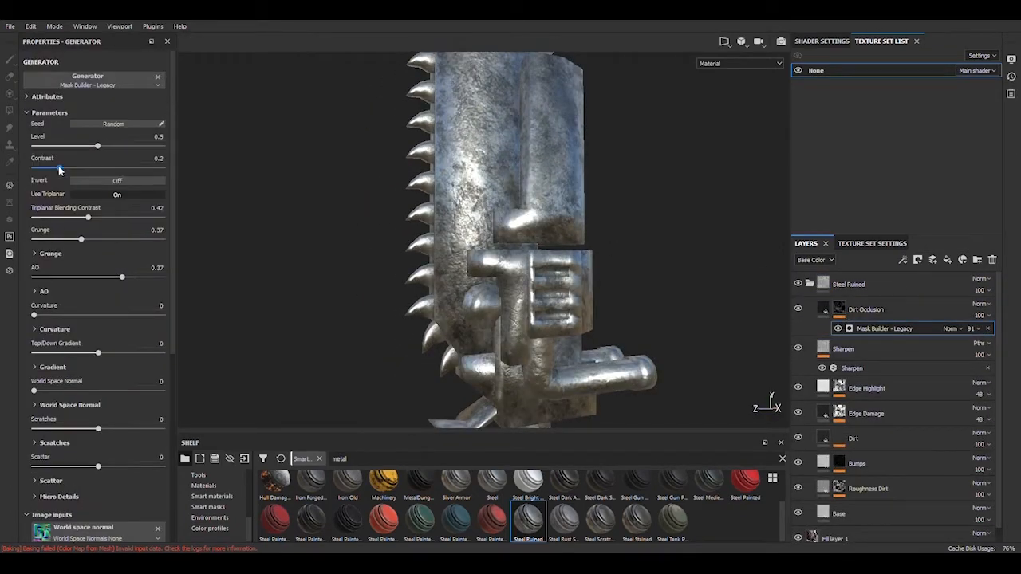
left_click_drag(80, 239, 61, 239)
left_click_drag(121, 276, 110, 275)
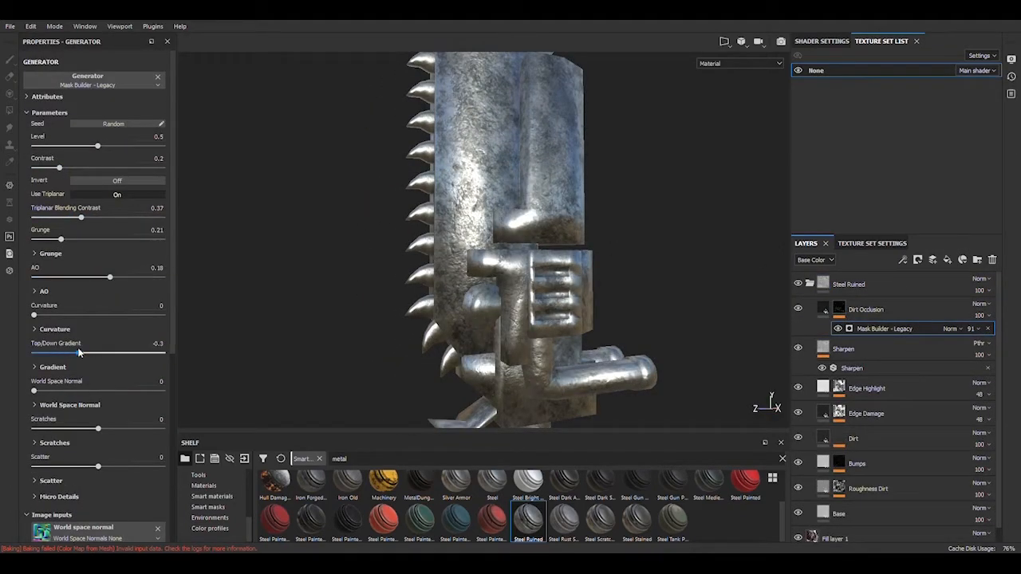
Delete the Sharpen layer and adjust the Mask Editor generator on the Edge Highlight mask.
left_click(801, 351)
left_click(991, 260)
left_click(845, 353)
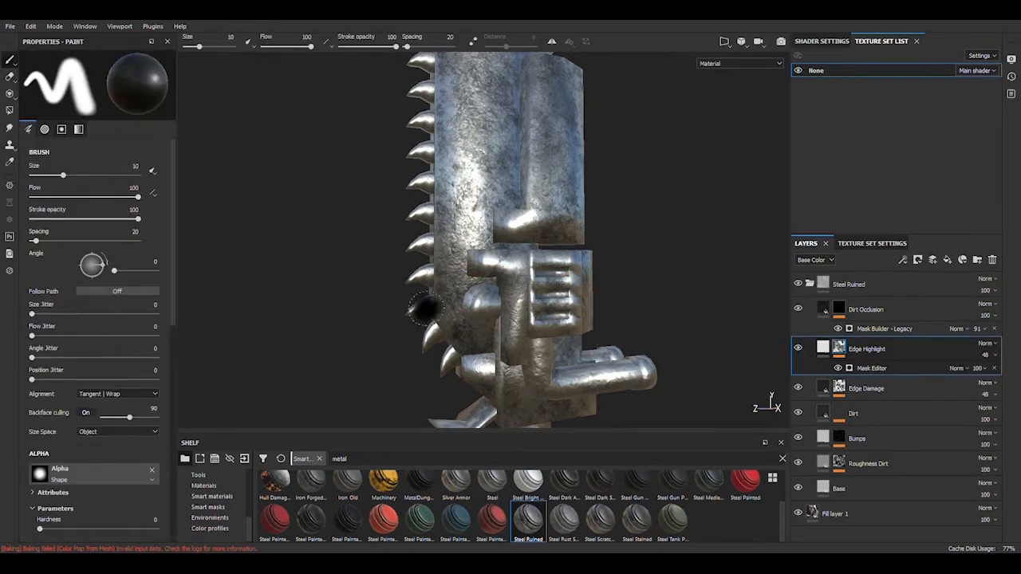
left_click(871, 368)
left_click_drag(126, 170, 101, 193)
Set Edge Damage's Metal Edge Wear to wear level 0.88, wear contrast 0.2 and grunge amount 0.4, and remove its Grunge Map 008.
left_click(799, 389)
left_click(800, 388)
left_click(799, 388)
left_click(799, 388)
left_click(871, 423)
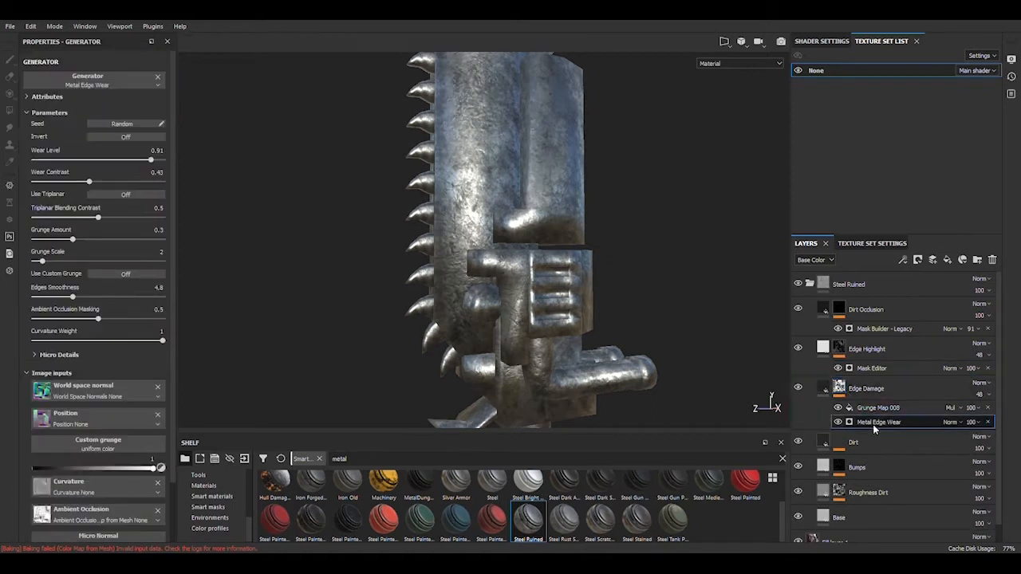
mouse_move(151, 162)
left_mouse_down()
mouse_move(127, 163)
mouse_move(147, 166)
left_mouse_up()
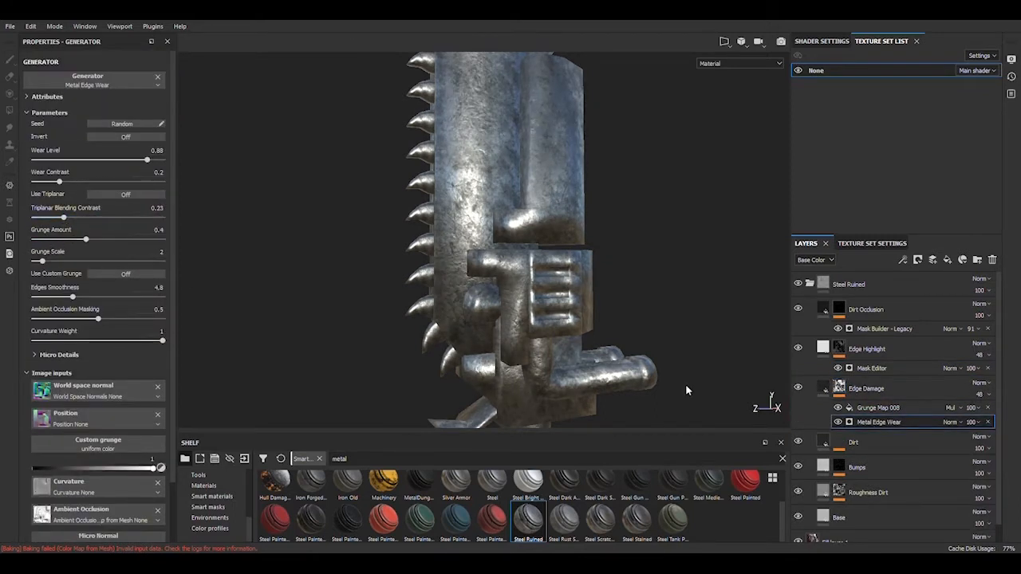
left_click(842, 408)
left_click(987, 408)
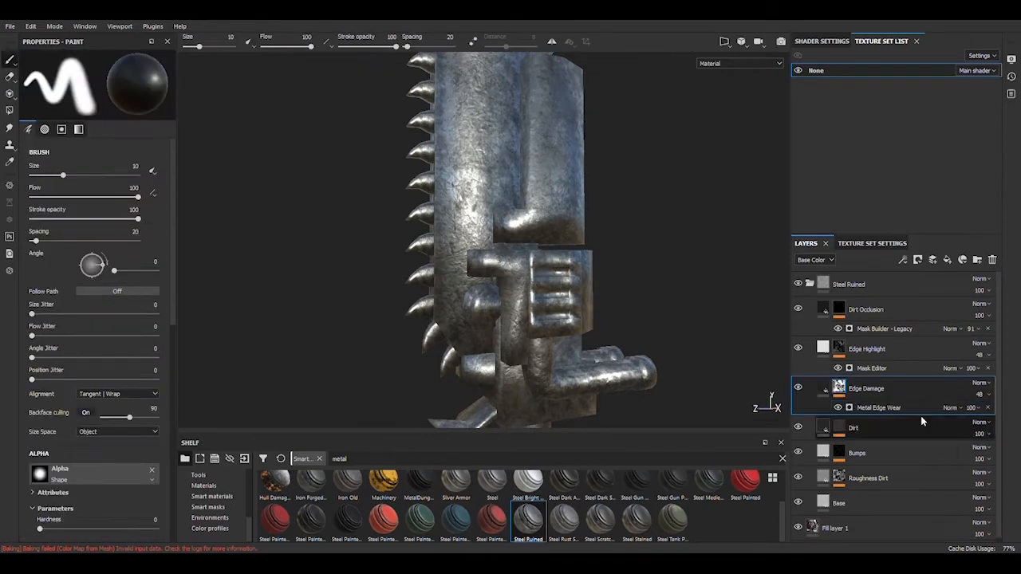
Delete the Dirt layer from the Steel Ruined group.
left_click(865, 431)
left_click(839, 433)
left_click(873, 448)
left_click(839, 434)
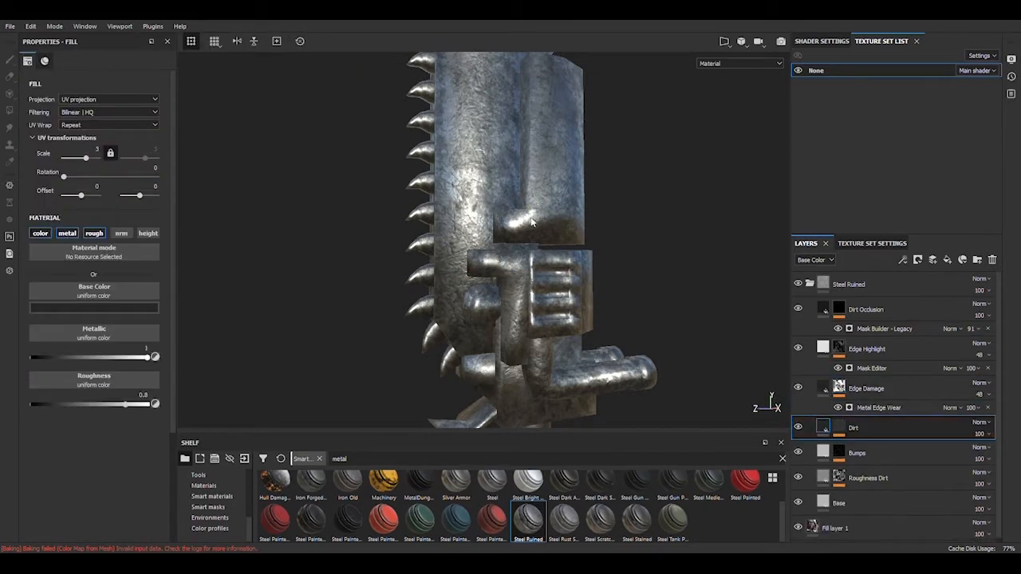
scroll(505, 249, "down", 3)
mouse_move(505, 249)
left_mouse_down("alt")
mouse_move(424, 292)
mouse_move(504, 248)
left_mouse_up("alt")
scroll(505, 249, "up", 3)
scroll(505, 249, "up", 3)
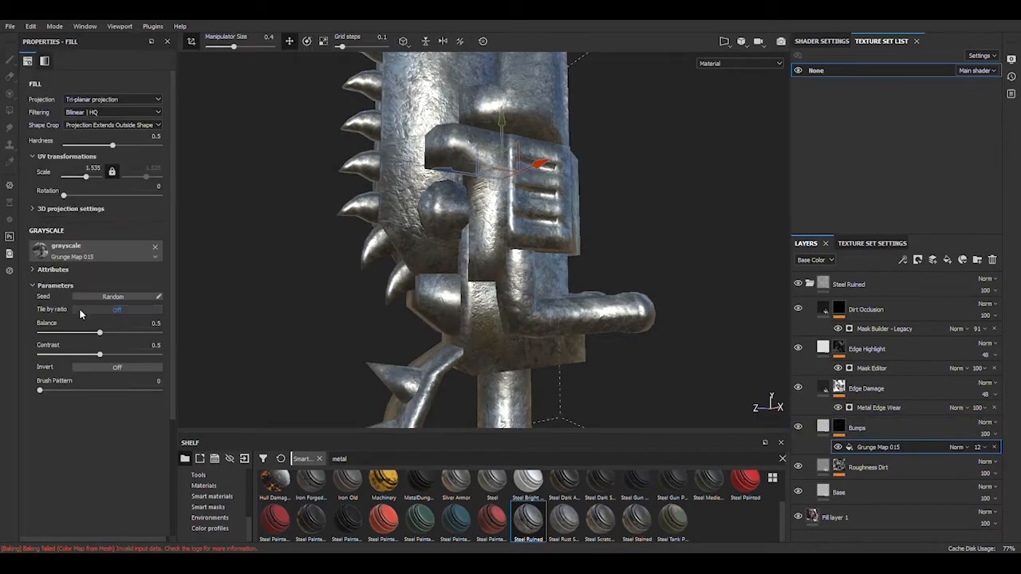
Set Grunge Map 015 on the Bumps mask to balance 0.4 and contrast 0.9, and invert it.
left_click_drag(99, 333, 65, 333)
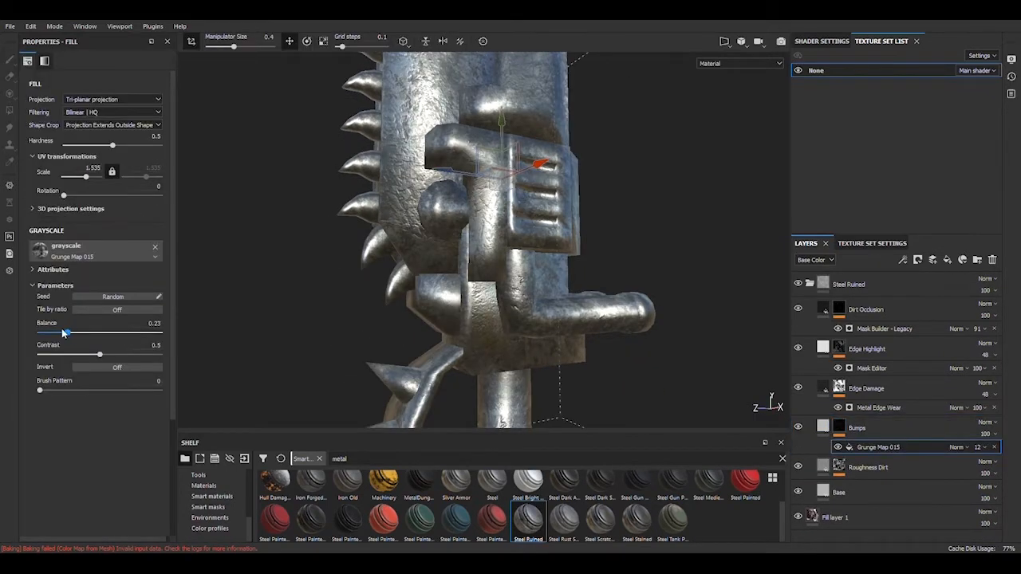
left_click_drag(153, 355, 147, 355)
left_click_drag(89, 333, 90, 335)
left_click(102, 369)
scroll(478, 271, "up", 5)
scroll(478, 271, "down", 7)
left_click_drag(447, 276, 437, 294, "alt")
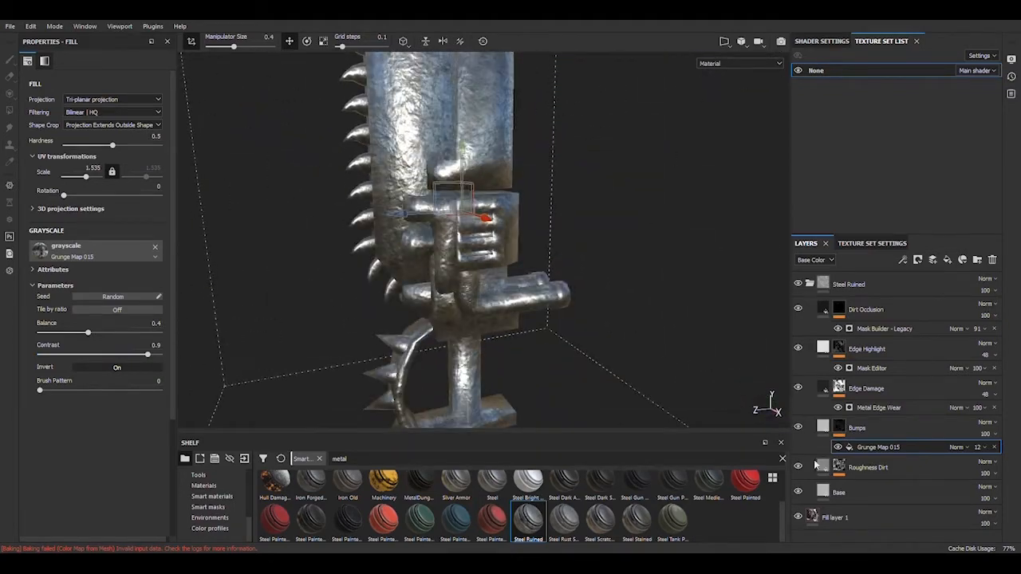
Compare the model with and without Roughness Dirt and adjust the balance of its mask's Grunge Map 011.
left_click(799, 467)
left_click(798, 468)
left_click(798, 468)
left_click(840, 468)
left_click_drag(95, 334, 97, 335)
Limit the Base layer of the Steel Ruined group to the metallic and roughness channels.
left_click(827, 502)
left_click(799, 507)
scroll(499, 310, "down", 5)
left_click_drag(500, 310, 528, 299, "alt")
scroll(510, 303, "up", 4)
left_click(799, 506)
left_click(44, 235)
left_click(117, 237)
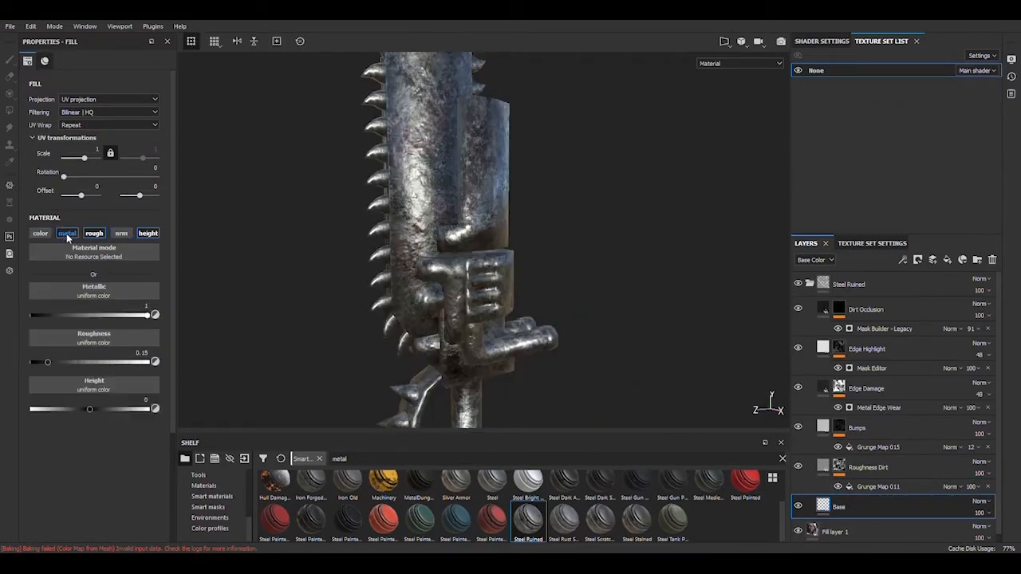
left_click(156, 238)
Move Fill layer 1 above the Steel Ruined group.
left_click_drag(590, 276, 628, 282, "alt")
left_click_drag(860, 530, 917, 277)
left_click_drag(590, 209, 531, 199, "alt")
middle_click_drag(495, 184, 482, 287, "alt")
mouse_move(471, 286)
left_mouse_down("alt")
mouse_move(414, 286)
mouse_move(467, 271)
left_mouse_up("alt")
middle_click_drag(466, 191, 488, 248, "alt")
scroll(481, 167, "up", 4)
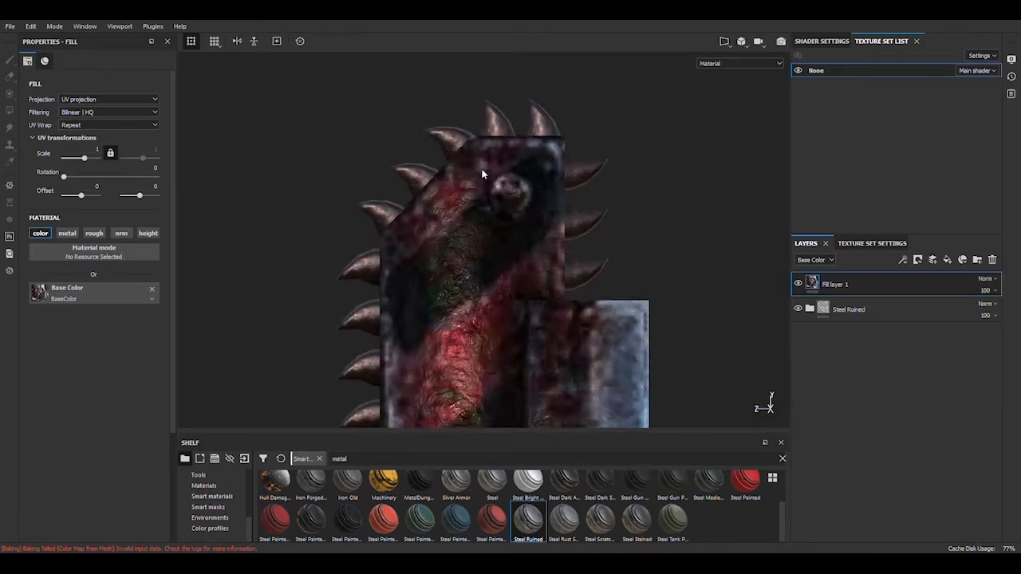
middle_click_drag(481, 168, 492, 201, "alt")
Rename the Steel Ruined group as Steel Ruined Base, and duplicate it with the original hidden.
left_click(823, 308)
scroll(550, 207, "down", 5)
scroll(564, 276, "up", 2)
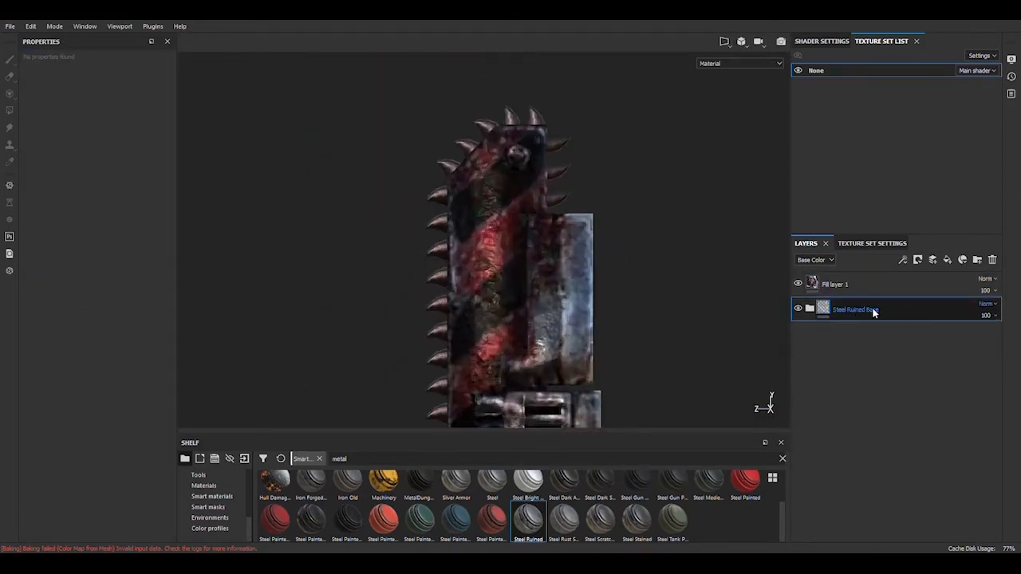
left_click(798, 334)
Add a black mask to Steel Ruined Base copy 1 and reveal the blade body using mesh polygon fill, with symmetry enabled.
right_click(835, 309)
left_click(888, 322)
key("4")
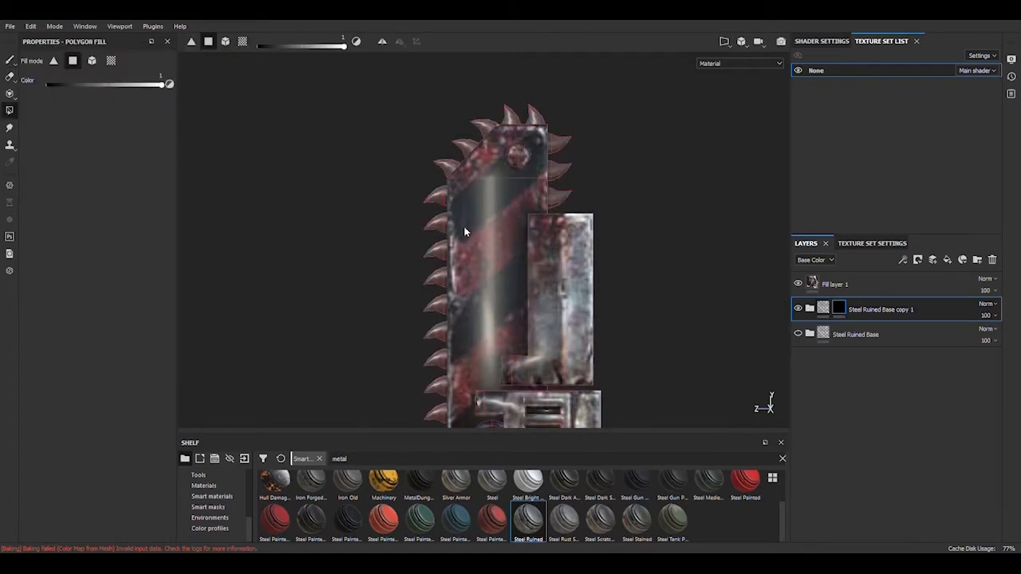
left_click(470, 238)
left_click(224, 42)
left_click(486, 271)
left_click_drag(478, 253, 488, 197, "alt")
left_click(382, 41)
middle_click_drag(488, 196, 479, 160, "alt")
scroll(476, 163, "up", 2)
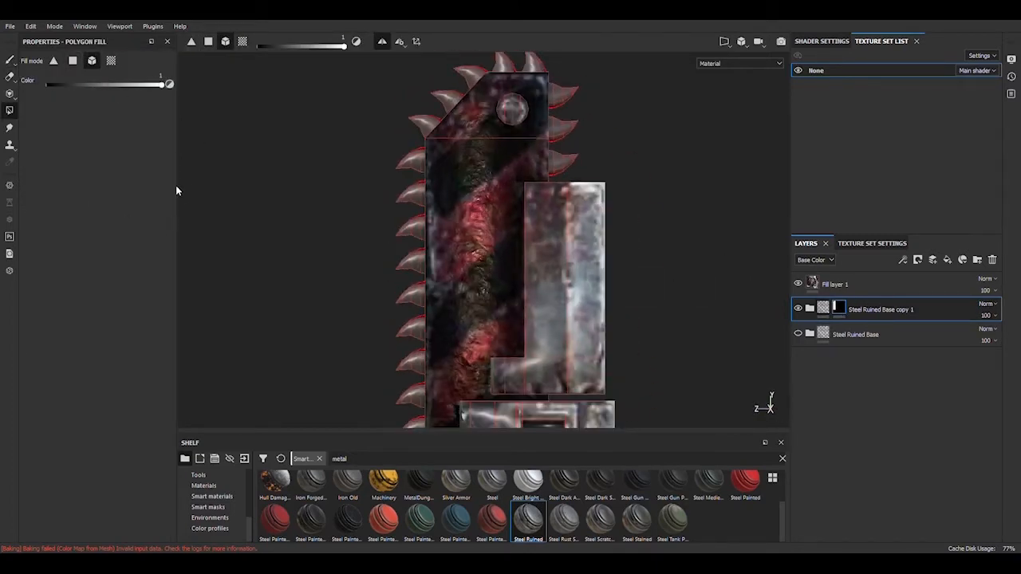
Hide Fill layer 1 and darken the base color of the Bumps layer in Steel Ruined Base copy 1 to near-black.
scroll(511, 160, "up", 2)
middle_click_drag(521, 150, 504, 253, "alt")
left_click(809, 309)
left_click(825, 460)
left_click(824, 434)
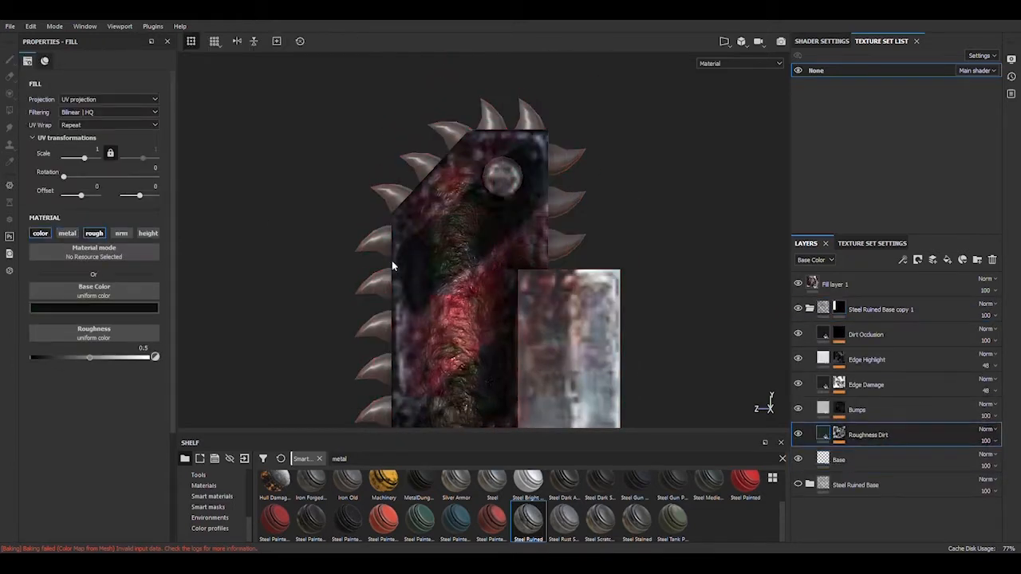
left_click(829, 410)
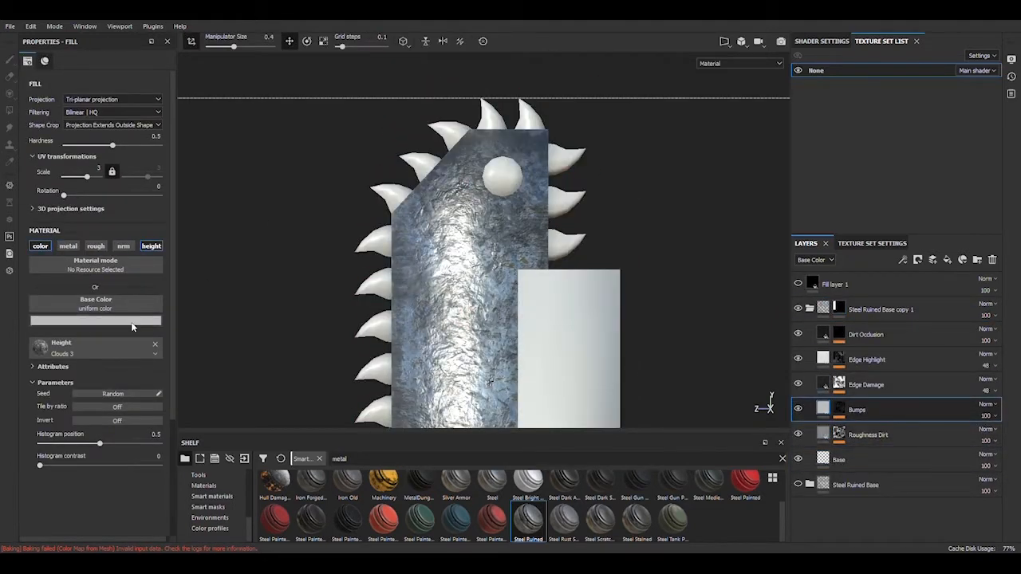
left_click(135, 319)
left_click_drag(135, 359, 134, 424)
left_click(838, 408)
left_click(885, 429)
left_click(823, 410)
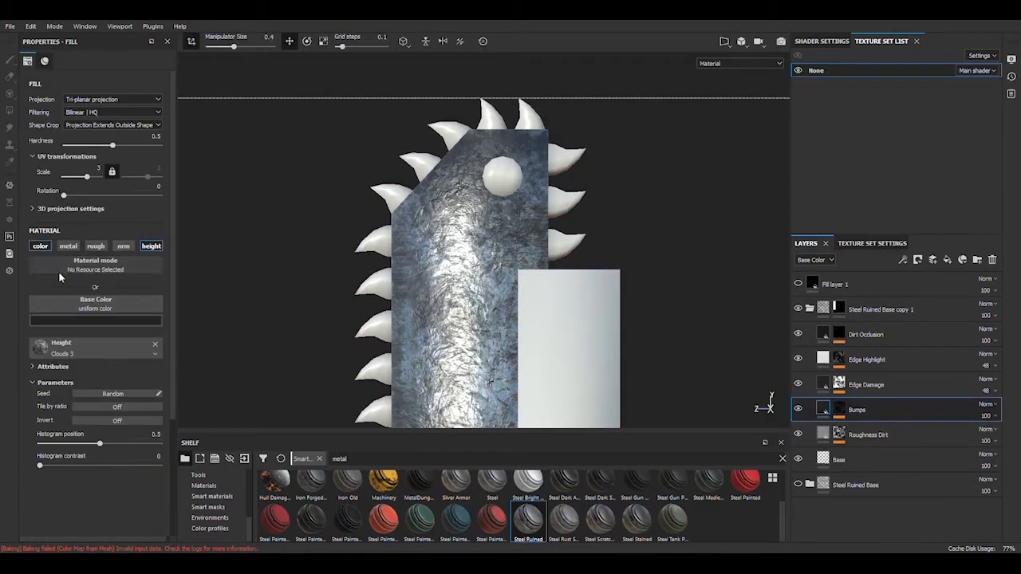
Darken the base colors of the Edge Highlight and Roughness Dirt layers in Steel Ruined Base copy 1 to near-black.
left_click(847, 385)
left_click(848, 360)
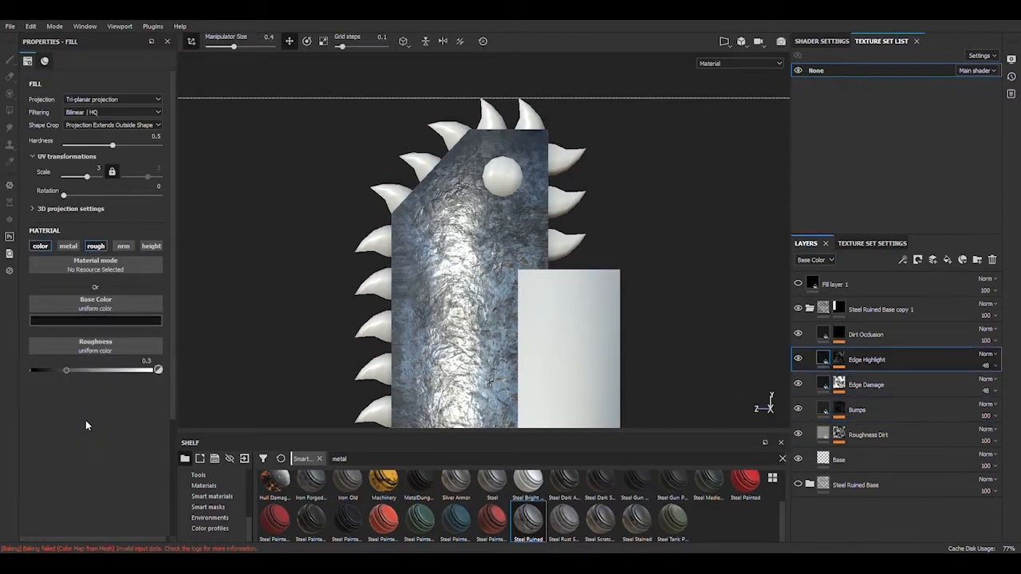
left_click(821, 438)
left_click(78, 308)
left_click_drag(76, 379, 65, 416)
left_click_drag(307, 291, 352, 300, "alt")
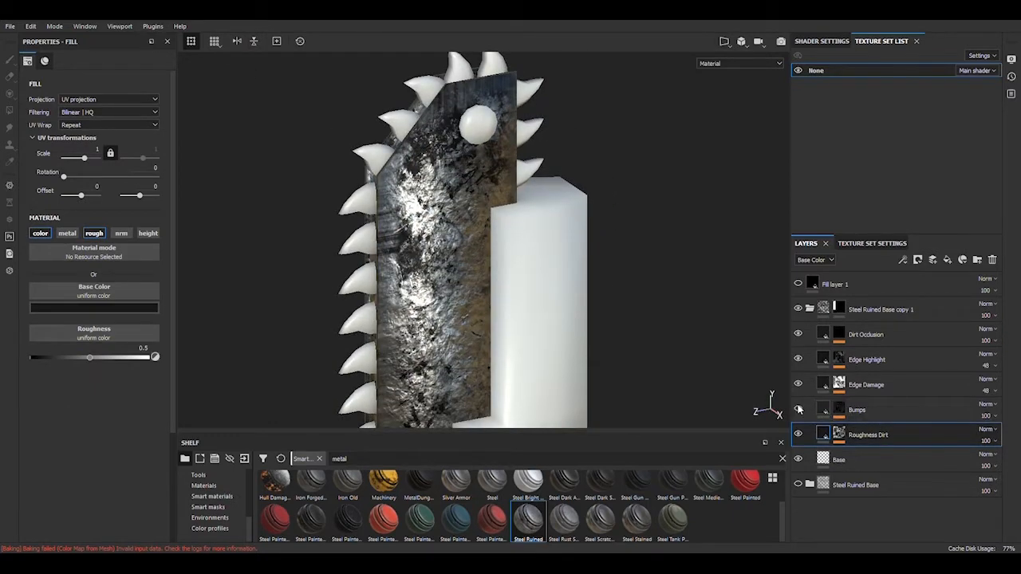
Enable the color channel on the Base layer of Steel Ruined Base copy 1, alongside metallic and roughness.
left_click(842, 467)
left_click(799, 459)
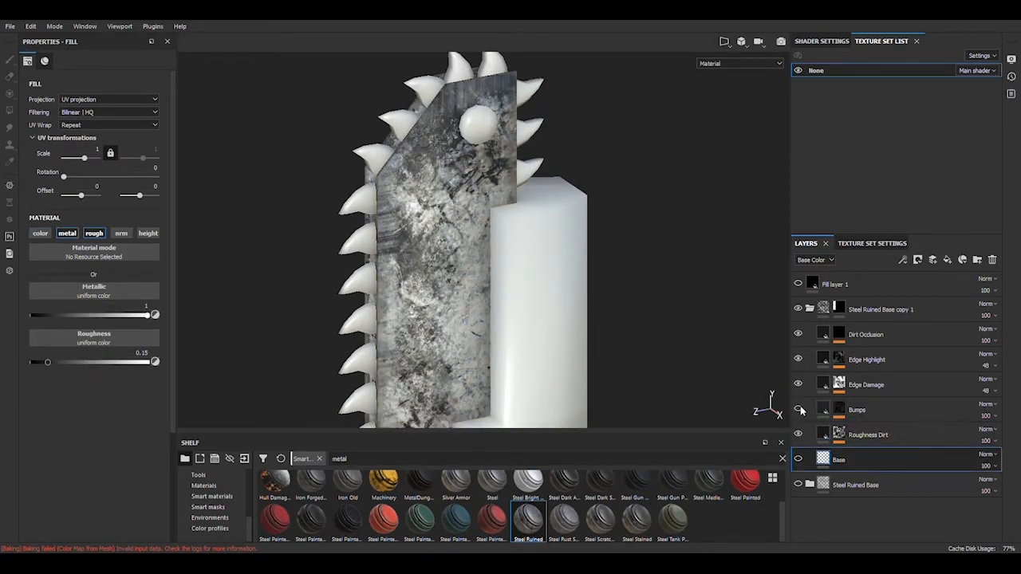
left_click(798, 459)
left_click(74, 235)
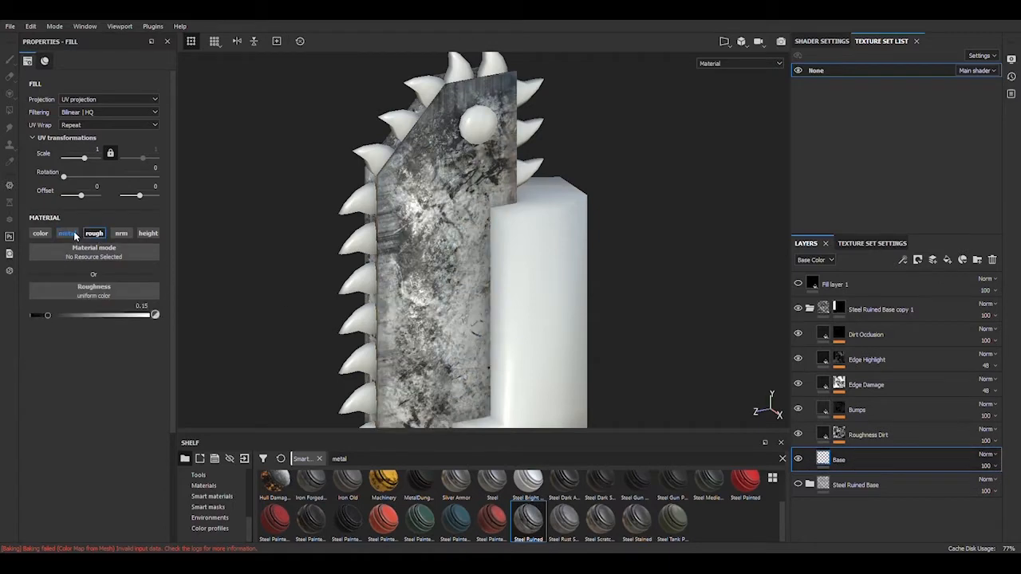
left_click(74, 235)
left_click(42, 234)
left_click(76, 234)
left_click(78, 235)
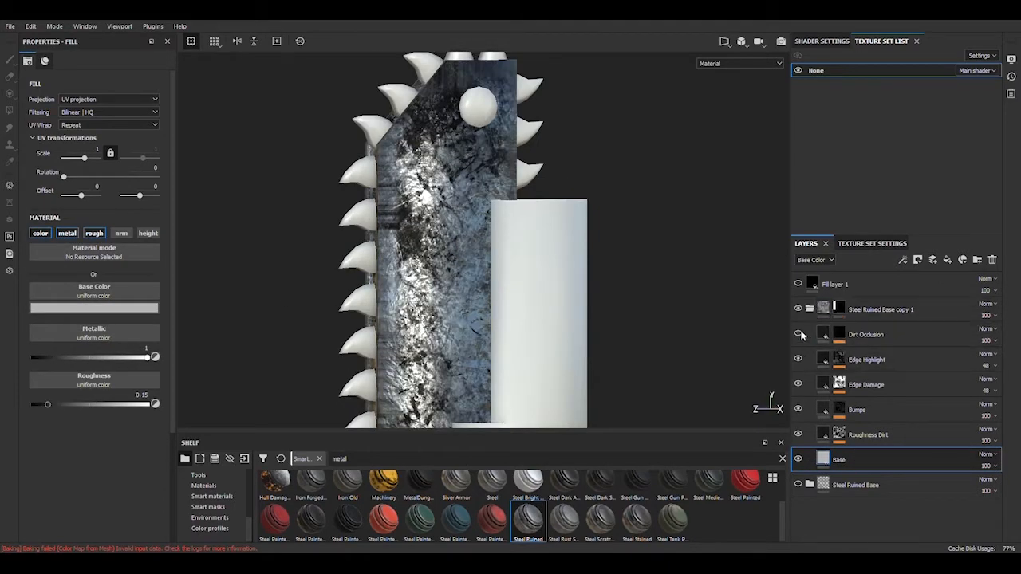
Lower the balance and adjust the contrast of Grunge Map 011 on the Roughness Dirt mask of Steel Ruined Base copy 1.
left_click_drag(558, 307, 432, 205, "alt")
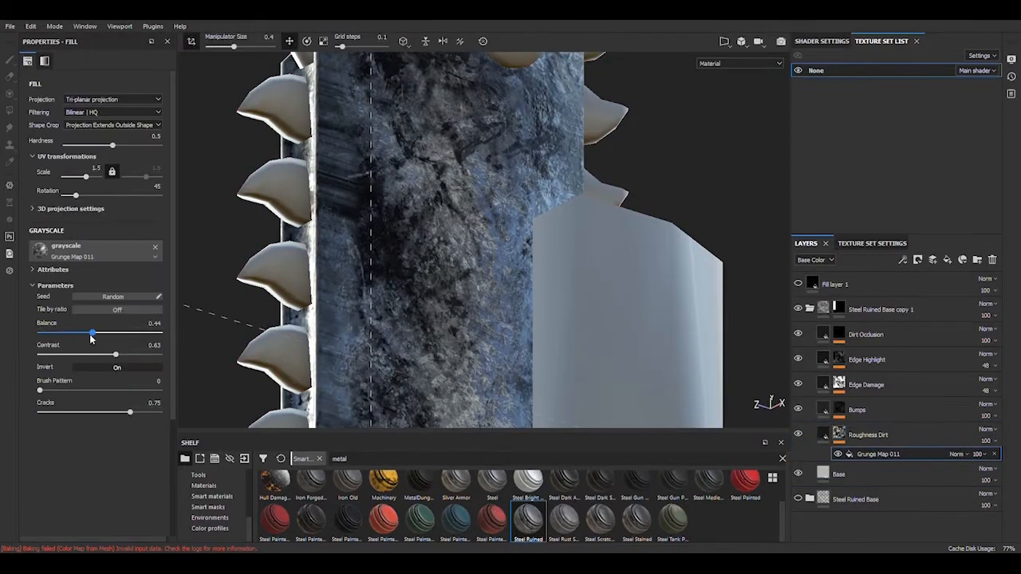
left_click_drag(92, 339, 53, 337)
left_click_drag(149, 352, 136, 353)
left_click_drag(52, 333, 38, 335)
left_click_drag(405, 312, 438, 299, "alt")
scroll(405, 312, "down", 3)
left_click_drag(38, 335, 58, 333)
left_click_drag(375, 325, 339, 324, "alt")
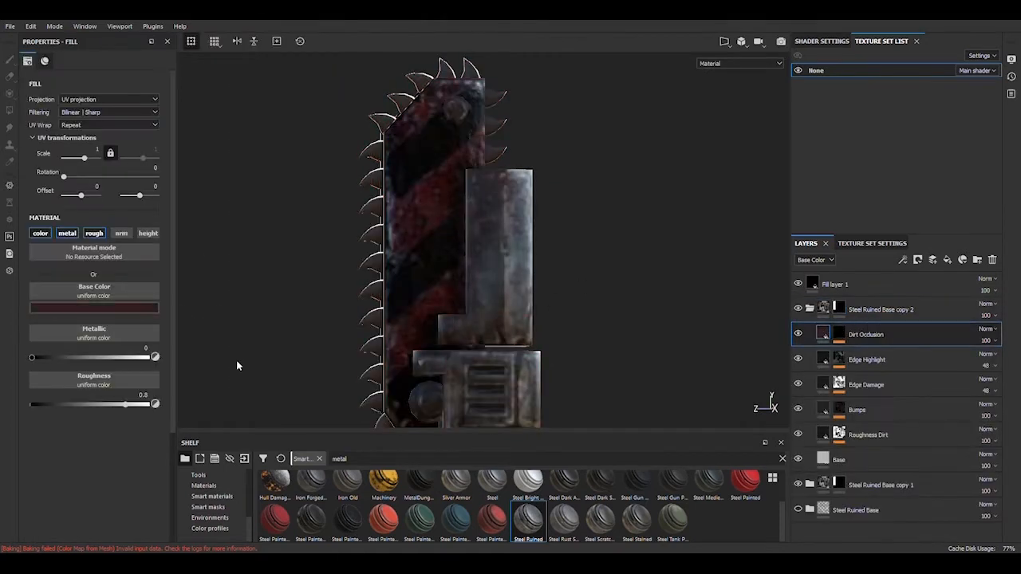
In Steel Ruined Base copy 2, color Edge Highlight, Edge Damage and Bumps dark red and Roughness Dirt a brighter red.
left_click(829, 358)
left_click(807, 384)
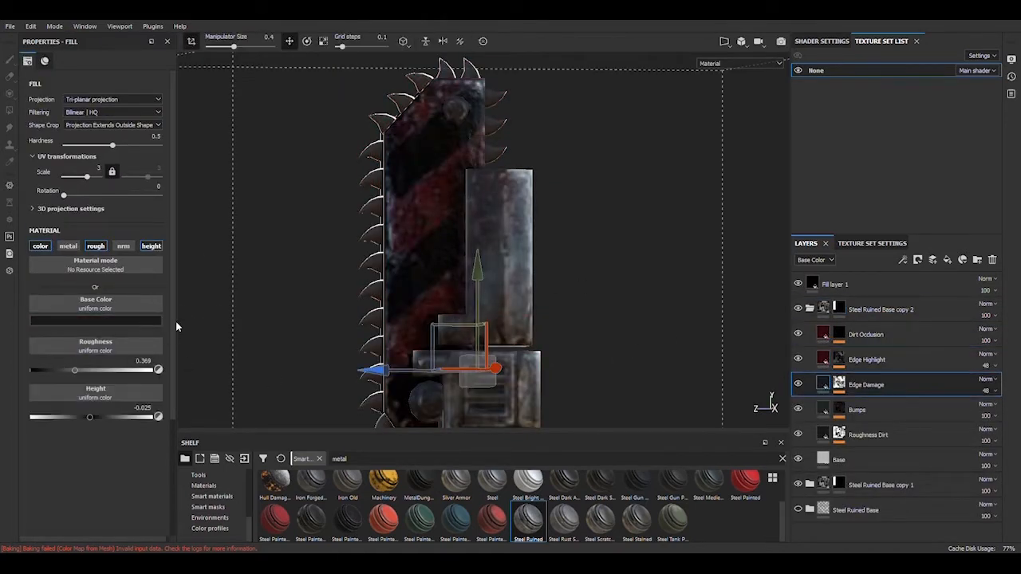
left_click(800, 410)
left_click(805, 434)
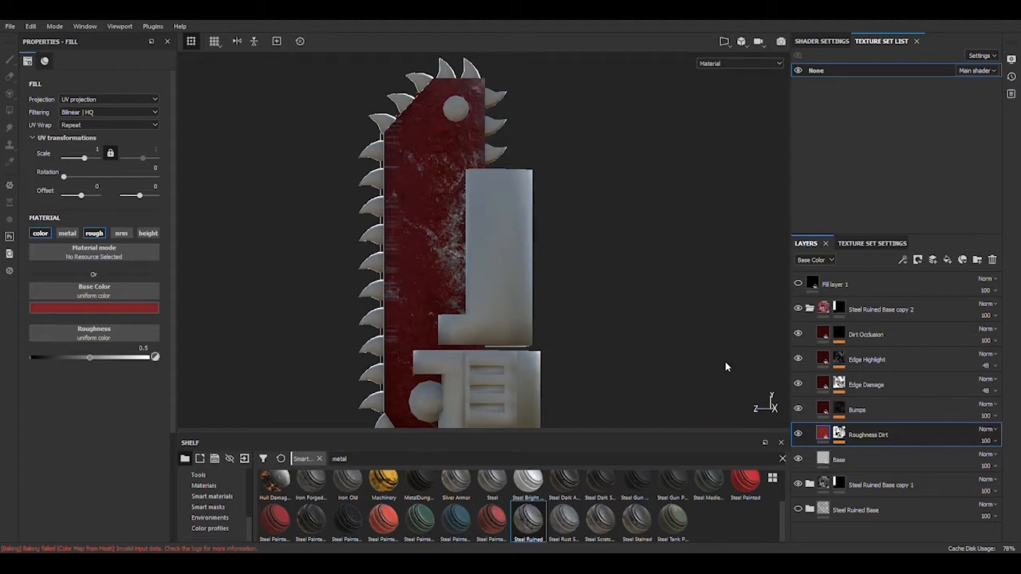
Inspect the red blade from several angles, collapse the Steel Ruined Base copy 2 group and show Fill layer 1.
left_click_drag(468, 243, 505, 272, "alt")
right_click_drag(506, 271, 500, 243, "alt")
left_click_drag(500, 244, 547, 219, "alt")
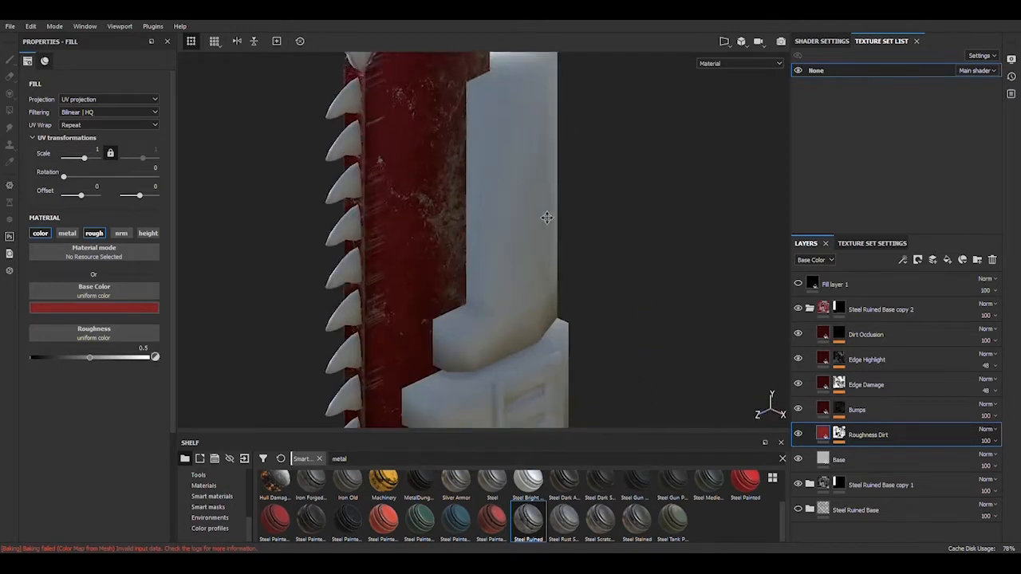
middle_click_drag(547, 219, 467, 274, "alt")
left_click_drag(467, 275, 448, 289, "alt")
left_click(809, 309)
left_click(797, 283)
Paint a diagonal black stripe across the upper blade on the mask of Steel Ruined Base copy 2, using grayscale 0.
middle_click_drag(563, 271, 586, 392, "alt")
left_click(838, 308)
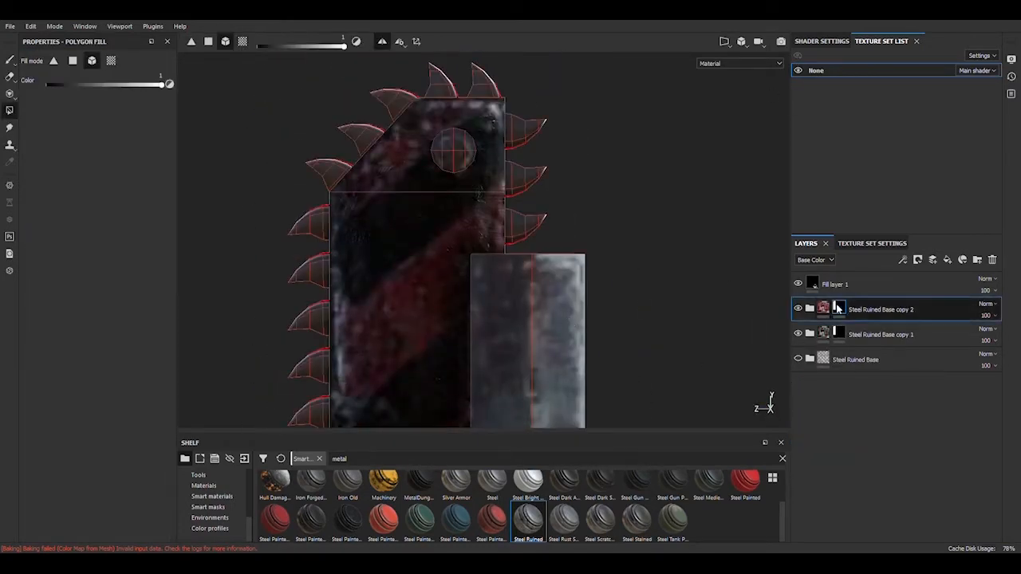
key("1")
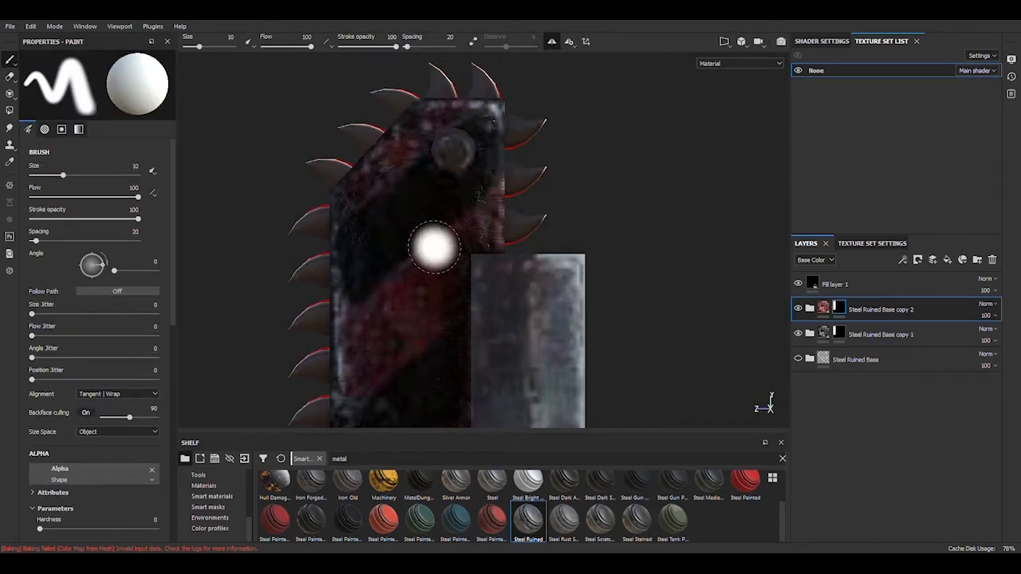
scroll(144, 389, "down", 5)
left_click_drag(144, 389, 32, 388)
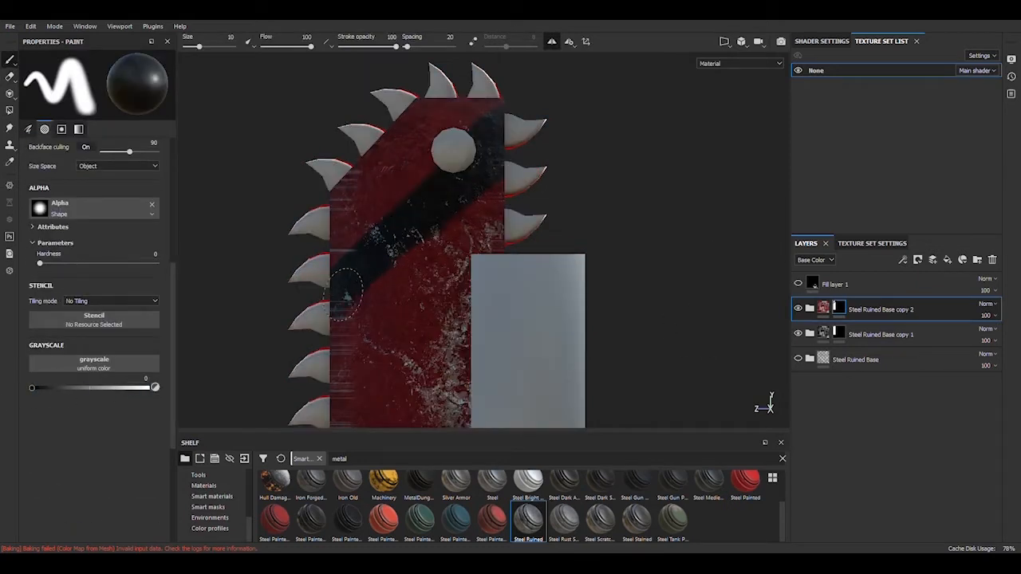
Show Fill layer 1 and set its opacity to 52 as a see-through stripe reference.
left_click(798, 283)
left_click(835, 285)
left_click(988, 291)
mouse_move(994, 304)
left_mouse_down()
mouse_move(968, 310)
mouse_move(1010, 313)
mouse_move(986, 311)
left_mouse_up()
left_click(989, 290)
Paint further diagonal black stripes down the blade on the mask of Steel Ruined Base copy 2, following the reference.
left_click(843, 310)
mouse_move(674, 332)
middle_mouse_down("alt")
mouse_move(686, 148)
mouse_move(688, 221)
middle_mouse_up("alt")
scroll(688, 221, "down", 1)
left_click_drag(451, 294, 418, 324)
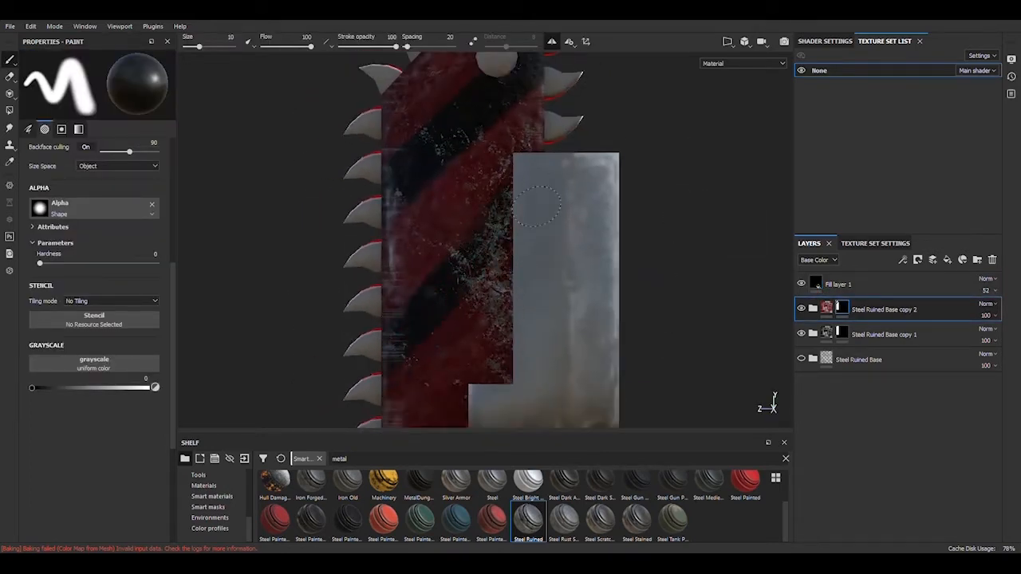
middle_click_drag(640, 273, 656, 122, "alt")
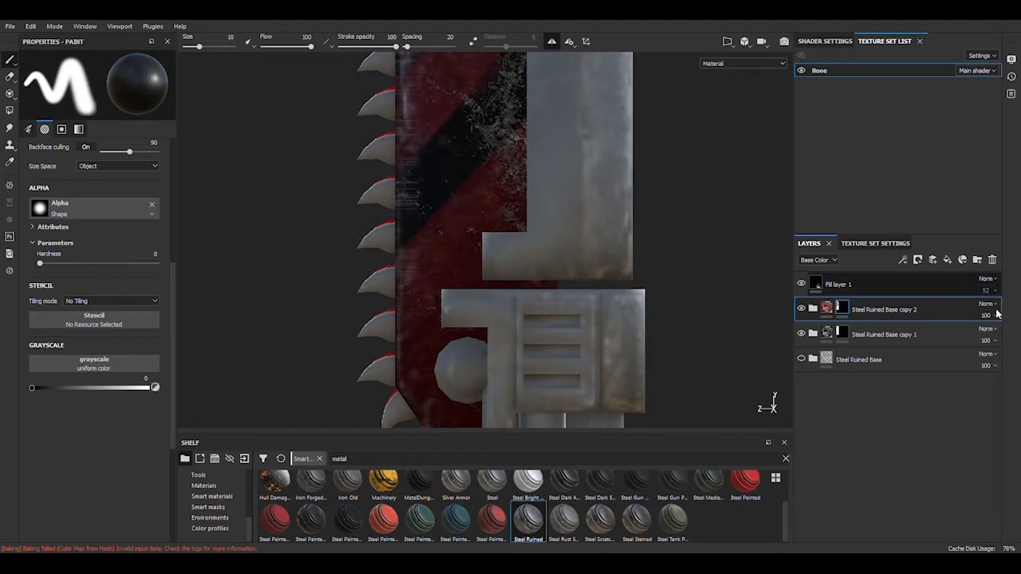
Set Fill layer 1's opacity to 63, check the stripes along the blade against it and hide the layer.
scroll(618, 272, "down", 3)
middle_click_drag(593, 232, 554, 248, "alt")
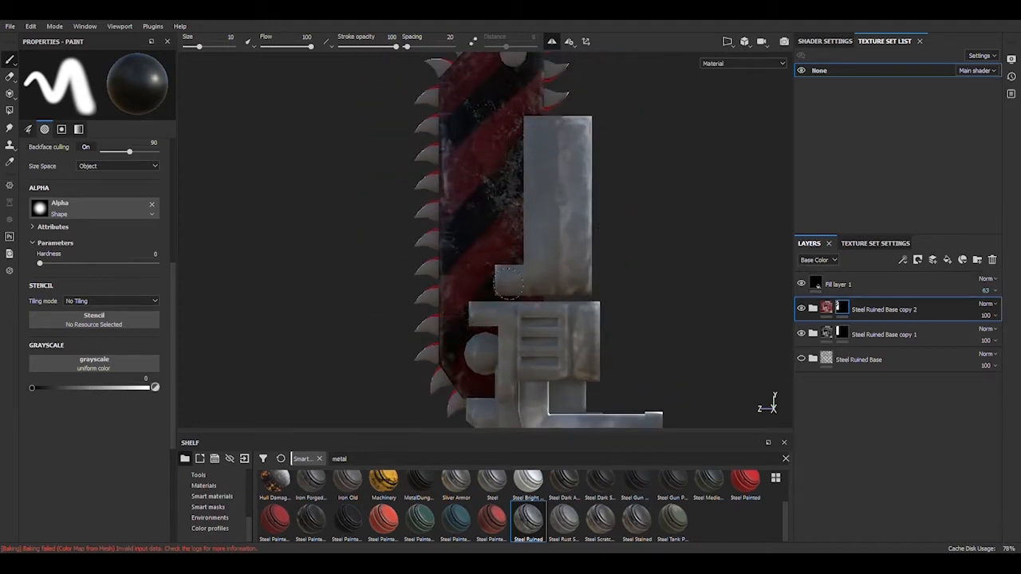
middle_click_drag(537, 174, 539, 270, "alt")
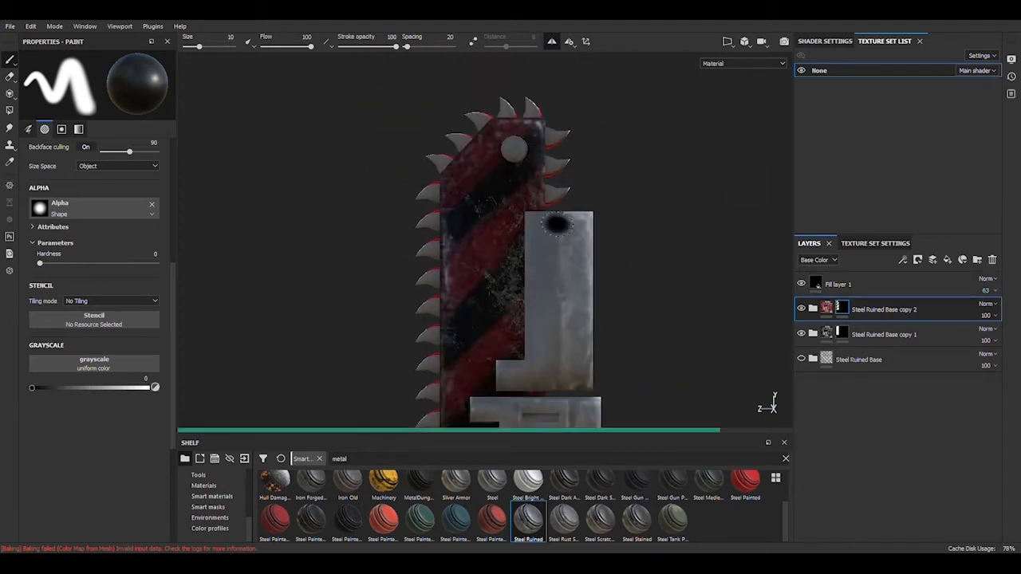
left_click_drag(650, 249, 579, 254, "alt")
middle_click_drag(579, 253, 583, 278, "alt")
scroll(558, 242, "up", 6)
left_click(801, 284)
scroll(618, 299, "down", 5)
mouse_move(622, 296)
left_mouse_down("alt")
mouse_move(652, 311)
mouse_move(627, 298)
left_mouse_up("alt")
scroll(622, 297, "up", 5)
Add the Machinery smart material at the top of the layer stack and expand the Steel Ruined Base copy 2 group.
mouse_move(275, 520)
left_mouse_down()
mouse_move(811, 385)
mouse_move(830, 301)
left_mouse_up()
key("ctrl+z")
left_click_drag(375, 492, 869, 296)
left_click(813, 310)
Move Fill layer 1 to the top inside the Steel Ruined Base copy 2 group, show it and hide the Machinery group.
left_click_drag(949, 287, 989, 435)
scroll(866, 339, "down", 3)
scroll(893, 427, "up", 2)
scroll(931, 423, "down", 2)
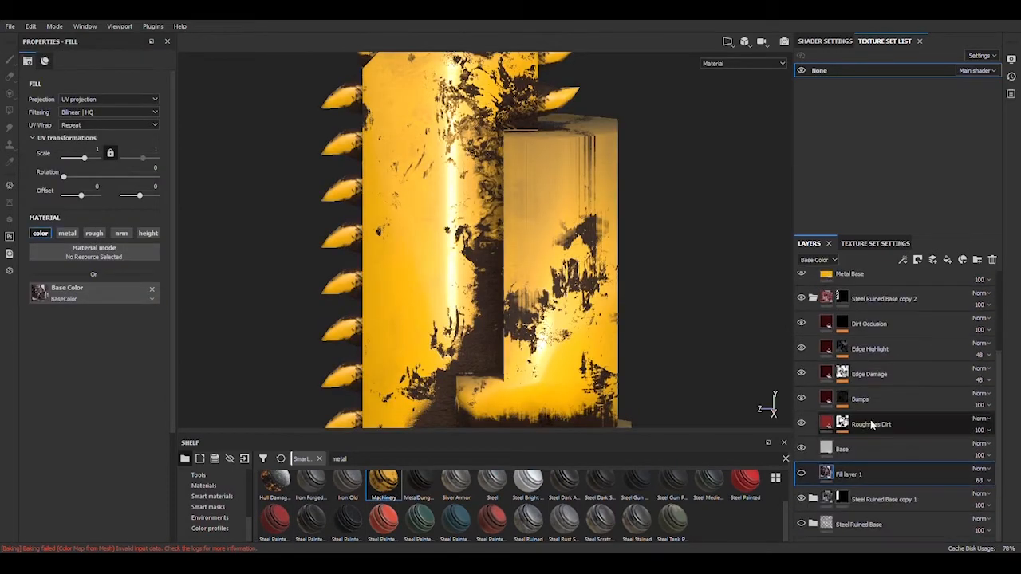
left_click_drag(918, 474, 901, 314)
scroll(861, 311, "up", 3)
left_click(801, 284)
left_click(801, 434)
left_click_drag(488, 298, 513, 303, "alt")
scroll(515, 303, "down", 2)
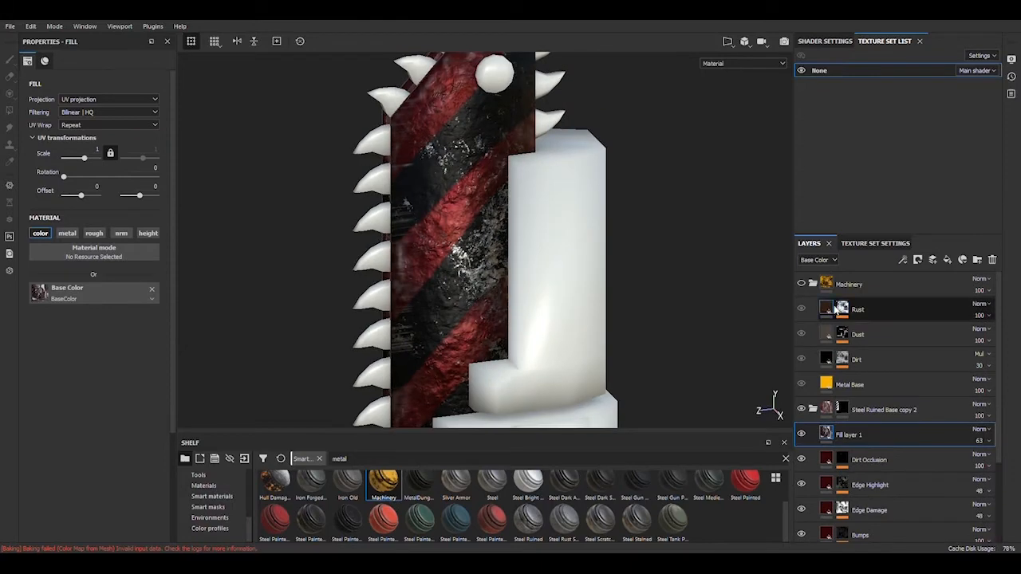
Hide Fill layer 1 and move the Rust layer from Machinery to the top inside the Steel Ruined Base copy 2 group.
left_click_drag(847, 460, 831, 423)
left_click(865, 460)
left_click_drag(857, 461, 842, 423)
left_click(800, 434)
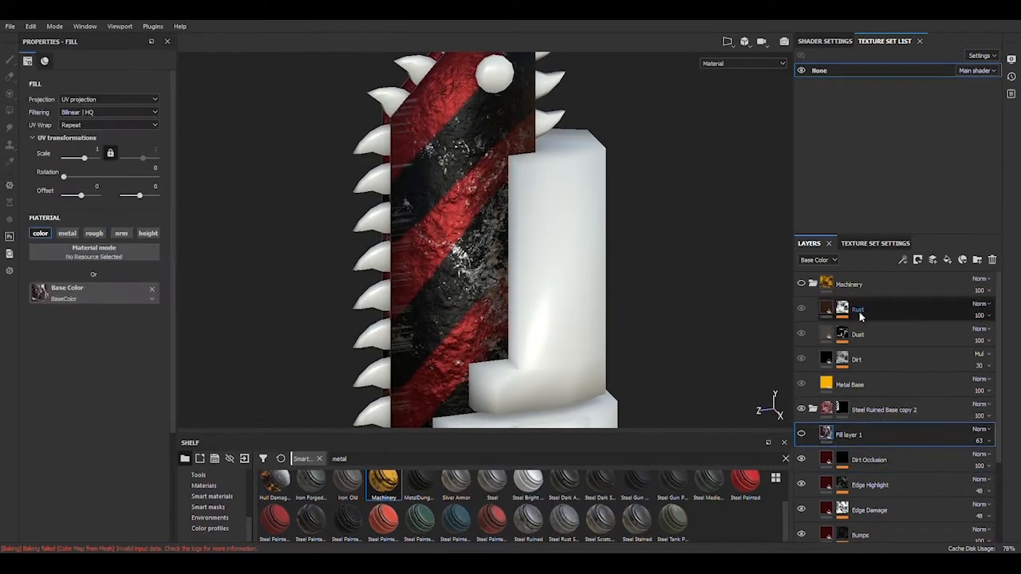
left_click_drag(859, 313, 833, 424)
scroll(489, 365, "down", 2)
scroll(490, 364, "up", 4)
Turn on Global Invert in the Mask Editor of the Rust layer and set the layer's opacity to 73.
left_click(843, 416)
left_click(871, 429)
left_click(106, 125)
mouse_move(445, 263)
left_mouse_down("alt")
mouse_move(453, 284)
mouse_move(478, 259)
left_mouse_up("alt")
left_click(801, 410)
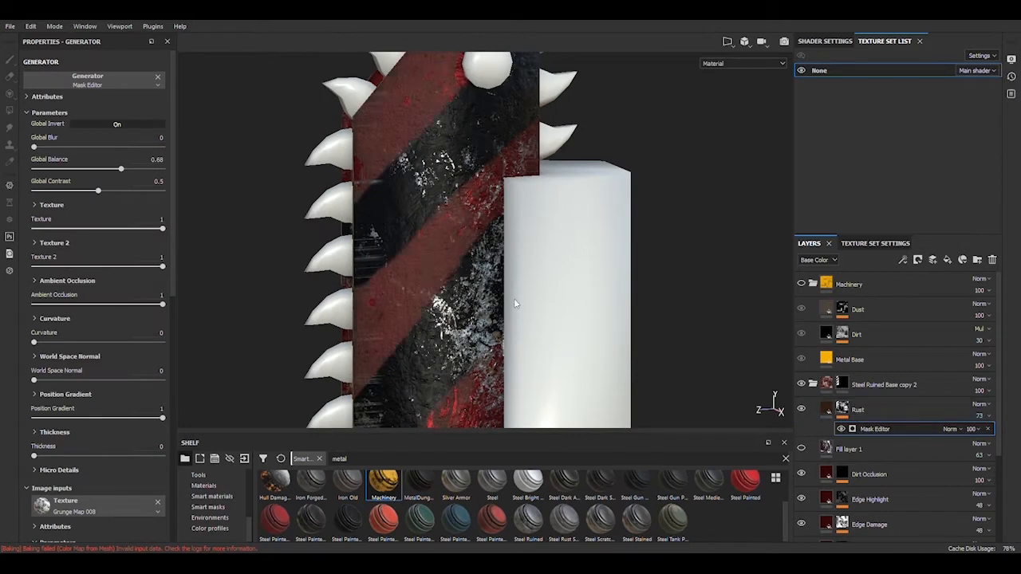
left_click(800, 409)
Set Rust's Mask Editor to Global Invert off, Global Balance 0.75 and Global Contrast 0, with the layer's opacity at 100.
left_click(842, 409)
left_click(873, 429)
left_click_drag(97, 169, 138, 168)
left_click_drag(343, 207, 414, 221, "alt")
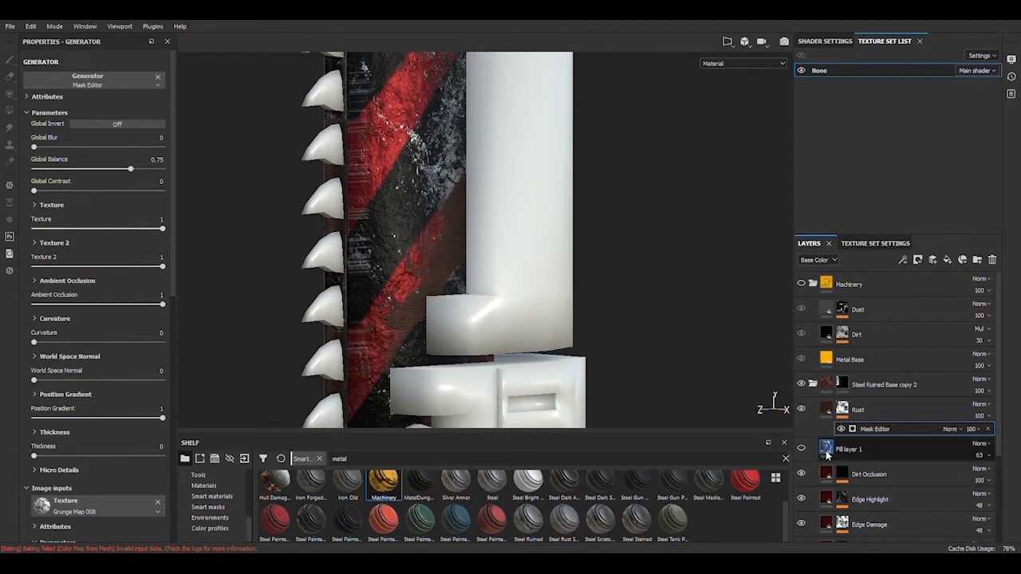
Show Fill layer 1 below Rust in the Steel Ruined Base copy 2 group and lower its opacity to 7.
left_click_drag(848, 449, 877, 409)
key("ctrl+z")
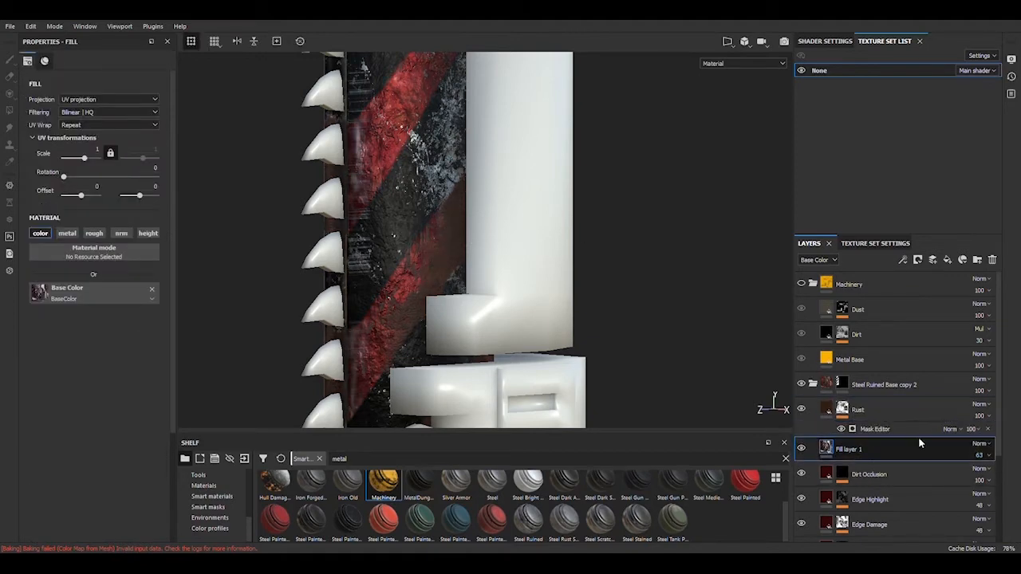
left_click(989, 455)
left_click_drag(996, 473, 967, 479)
left_click_drag(607, 339, 522, 263, "alt")
middle_click_drag(522, 263, 517, 376, "alt")
left_click_drag(517, 376, 503, 326, "alt")
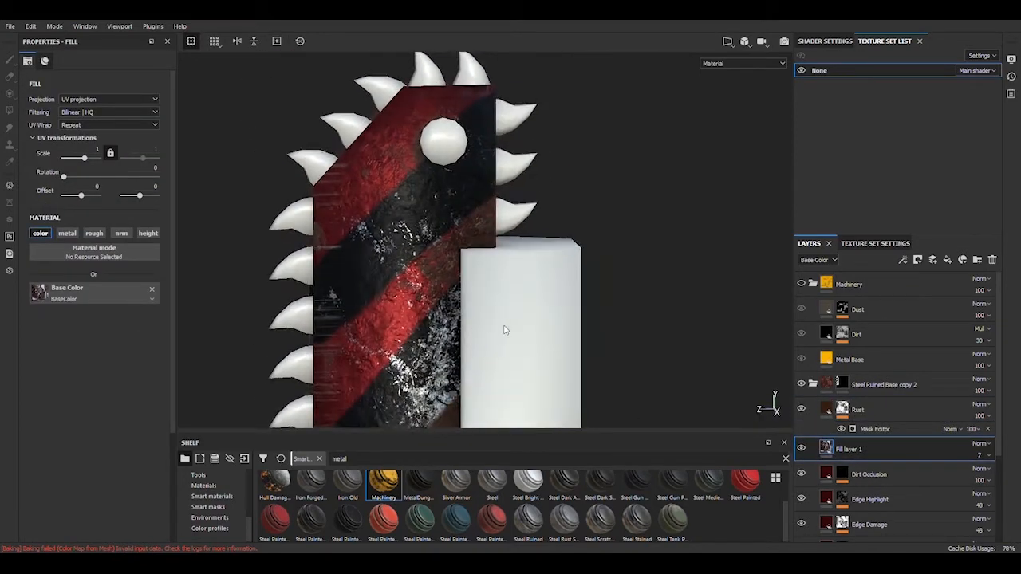
Duplicate the Rust layer and Fill layer 1 and move the copies to the top inside the Steel Ruined Base copy 1 group.
scroll(503, 326, "down", 1)
left_click(865, 410, "ctrl")
scroll(871, 444, "down", 2)
key("ctrl+d")
scroll(870, 415, "down", 2)
left_click_drag(874, 286, 916, 441)
scroll(916, 446, "down", 2)
left_click_drag(878, 523, 937, 347)
Set Rust copy 1's Mask Editor to Global Invert on, Blur 1.13, Balance 0.85 and Contrast 0.28, with effect opacity 32.
left_click(844, 374)
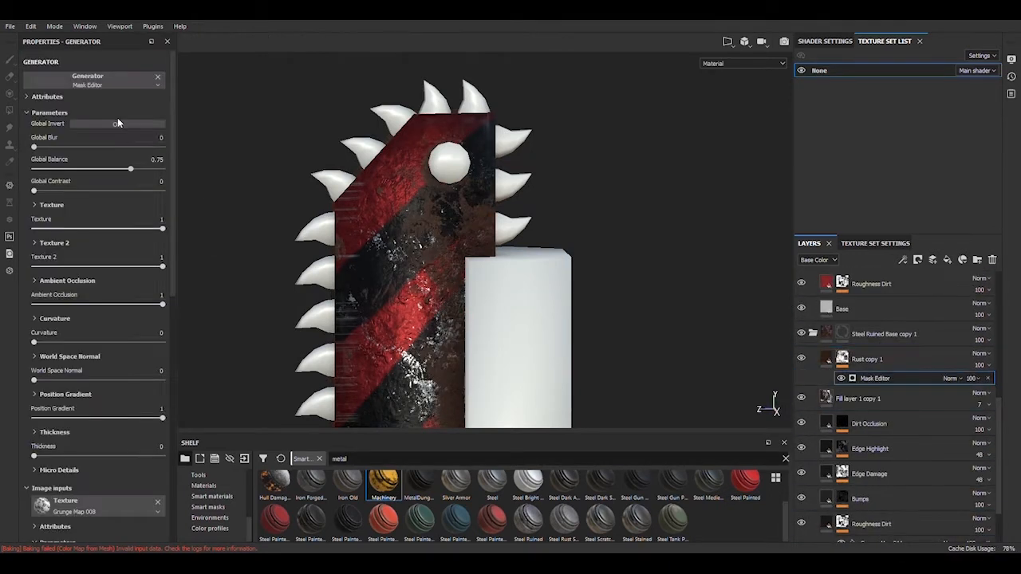
left_click_drag(130, 169, 143, 169)
left_click_drag(35, 148, 57, 149)
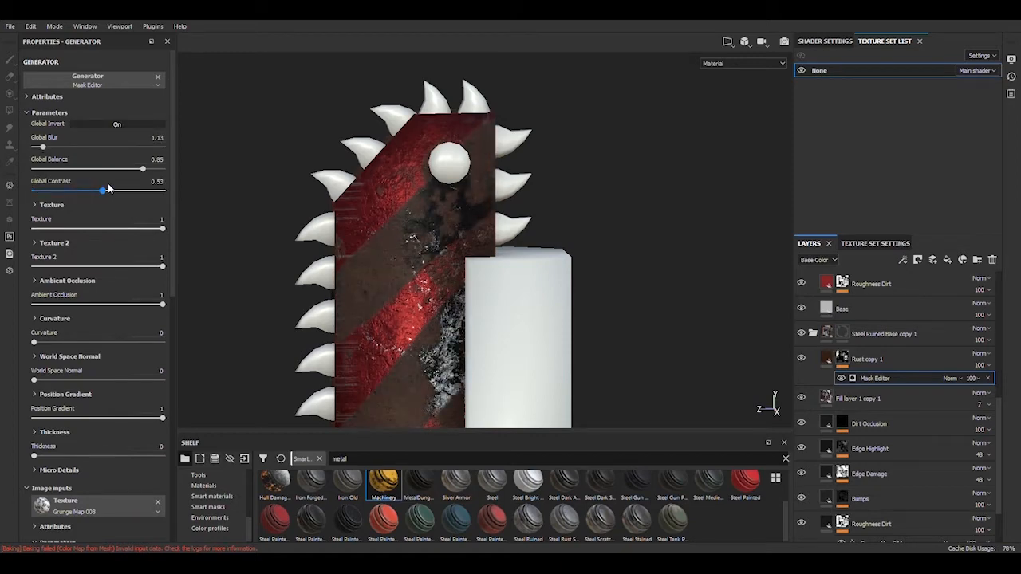
left_click_drag(983, 382, 989, 399)
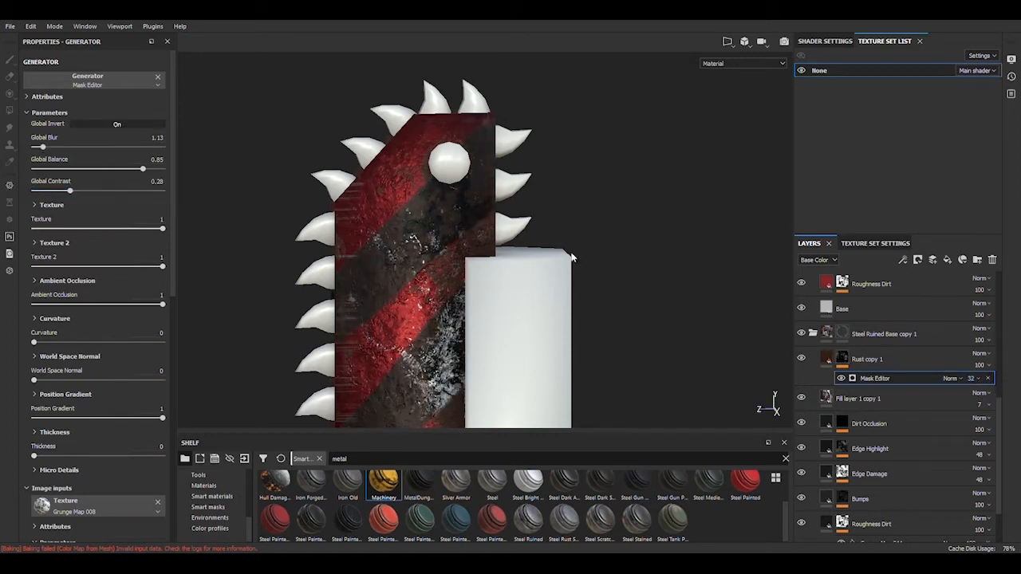
Collapse the two Steel Ruined Base copy groups and delete the Machinery group.
middle_click_drag(547, 375, 563, 237, "alt")
right_click_drag(563, 237, 563, 183, "alt")
left_click_drag(563, 183, 606, 199, "alt")
scroll(875, 412, "down", 2)
left_click(843, 479)
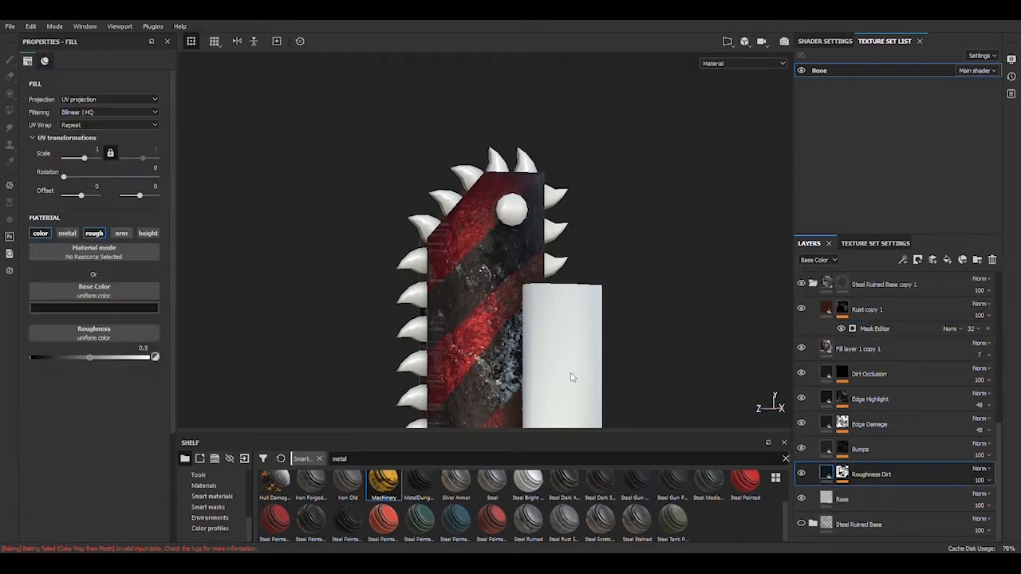
left_click(860, 449)
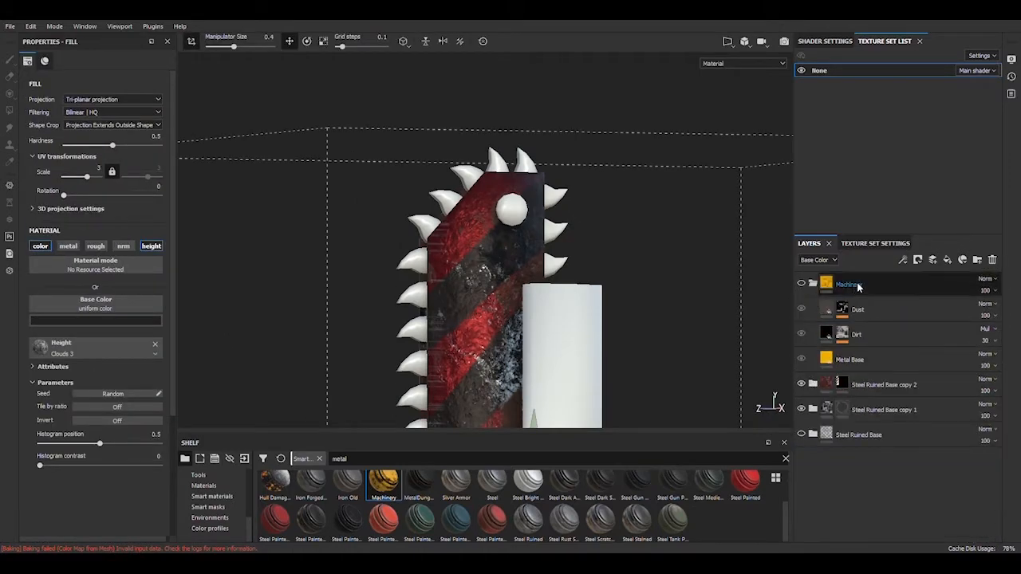
key("Delete")
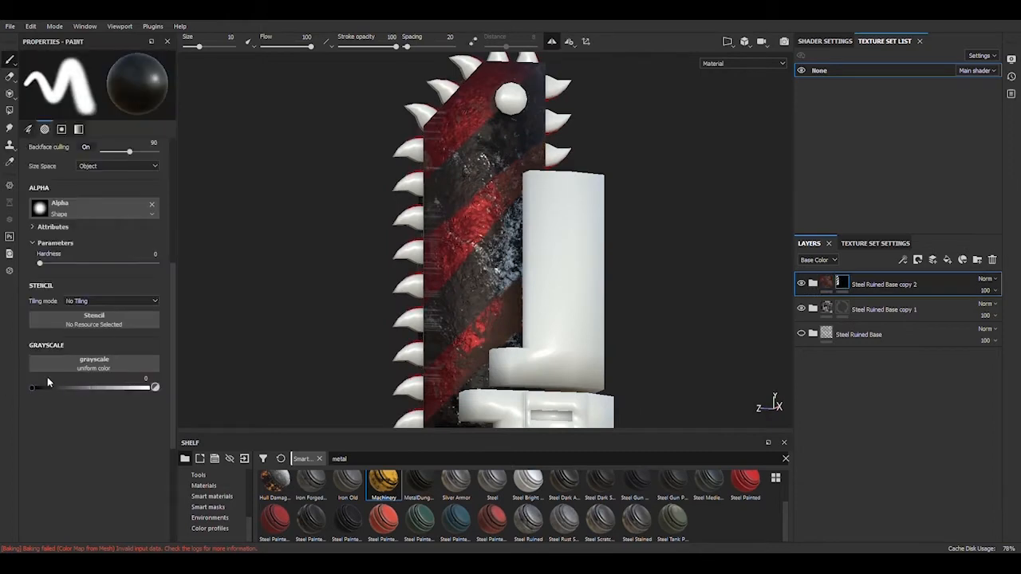
Show the Steel Ruined Base group and inspect the bare metal parts around the blade.
mouse_move(708, 274)
left_mouse_down("alt")
mouse_move(590, 285)
mouse_move(694, 281)
left_mouse_up("alt")
left_click(802, 335)
middle_click_drag(407, 343, 410, 196, "alt")
left_click_drag(594, 233, 602, 255, "alt")
middle_click_drag(602, 255, 590, 407, "alt")
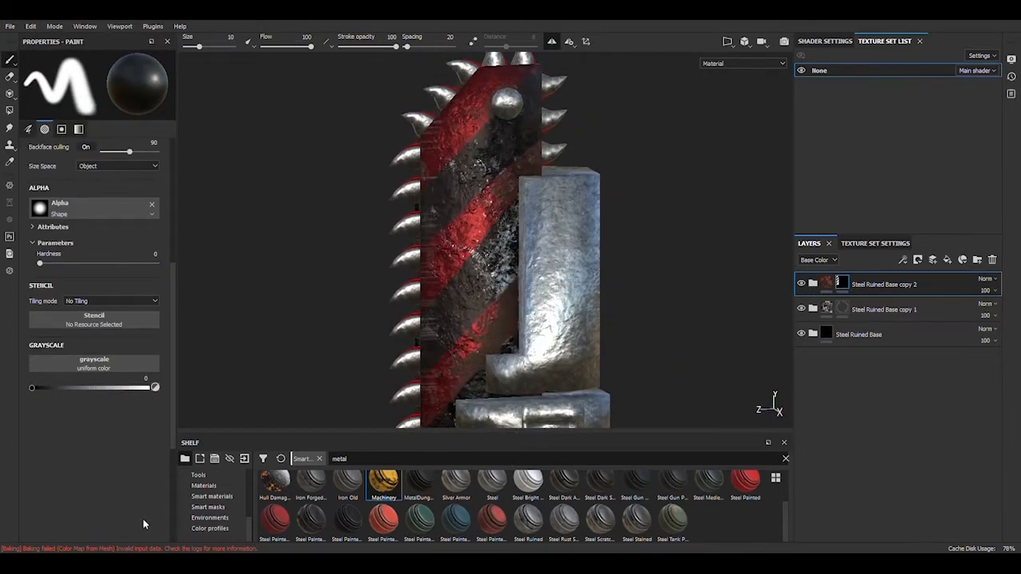
left_click_drag(610, 375, 590, 376, "alt")
scroll(583, 505, "up", 1)
scroll(583, 505, "down", 1)
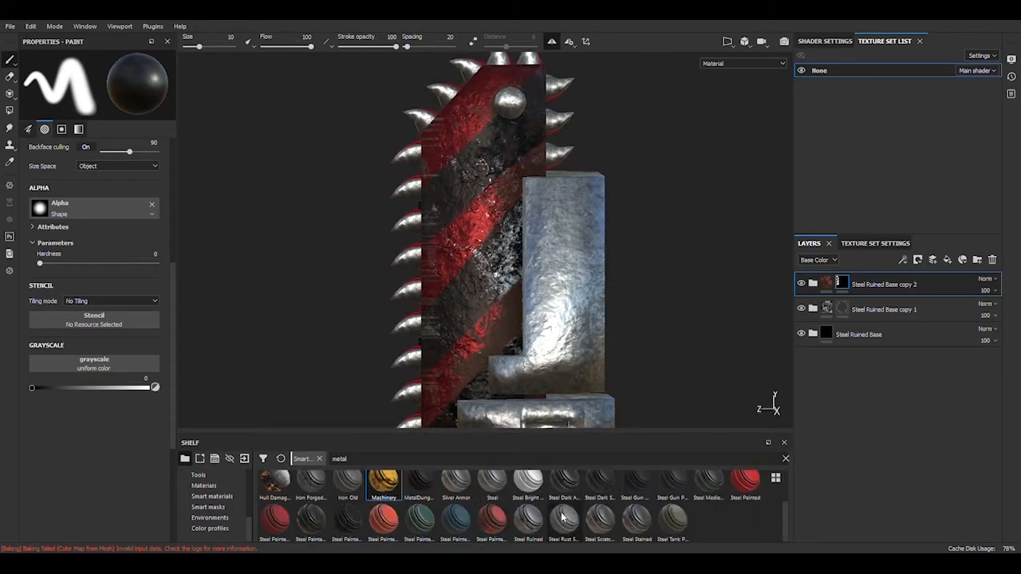
Add the Steel Painted Worn smart material below Steel Ruined Base copy 1 and compare the model with and without it.
mouse_move(667, 540)
left_mouse_down()
mouse_move(841, 370)
mouse_move(907, 337)
mouse_move(903, 324)
left_mouse_up()
middle_click_drag(574, 375, 571, 288, "alt")
left_click_drag(570, 287, 540, 292, "alt")
middle_click_drag(540, 292, 543, 415, "alt")
left_click_drag(494, 280, 544, 278, "alt")
left_click(801, 334)
left_click(802, 333)
Add a black mask to Steel Painted Worn and use Polygon Fill to reveal it on the blade's teeth.
right_click(846, 338)
left_click(876, 361)
left_click(10, 110)
scroll(433, 248, "up", 3)
left_click(433, 248)
scroll(433, 248, "down", 5)
left_click_drag(355, 327, 365, 331, "alt")
mouse_move(365, 331)
middle_mouse_down("alt")
mouse_move(340, 159)
mouse_move(358, 251)
middle_mouse_up("alt")
In the Steel Painted Worn group, set Rust Occlusion's mask Level to 0.54 and Rust Stain's Rust Spreading to about 0.29.
left_click(813, 335)
right_click_drag(406, 297, 430, 405, "alt")
key("1")
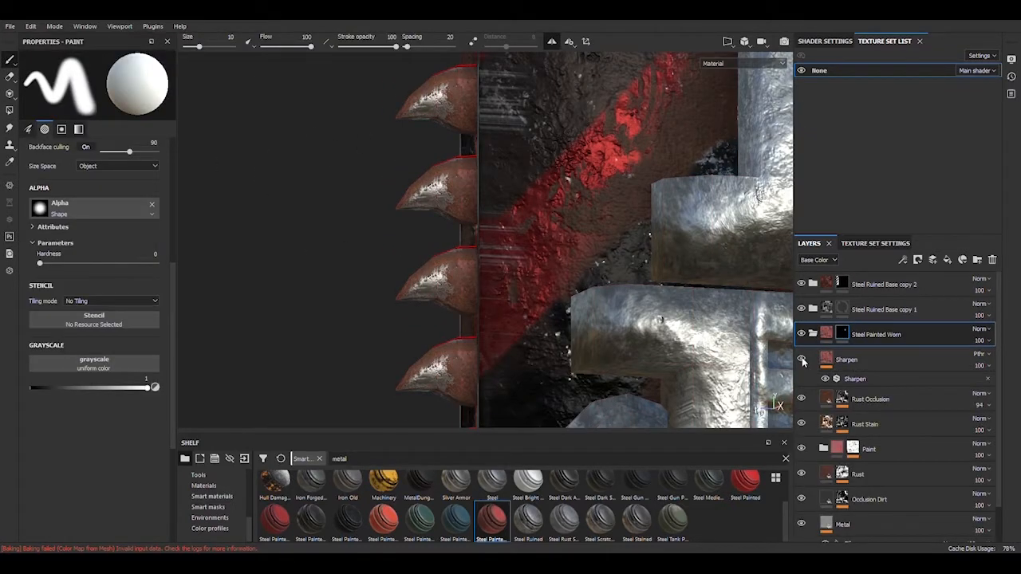
left_click(801, 399)
left_click(843, 399)
left_click(863, 418)
left_click_drag(102, 147, 104, 149)
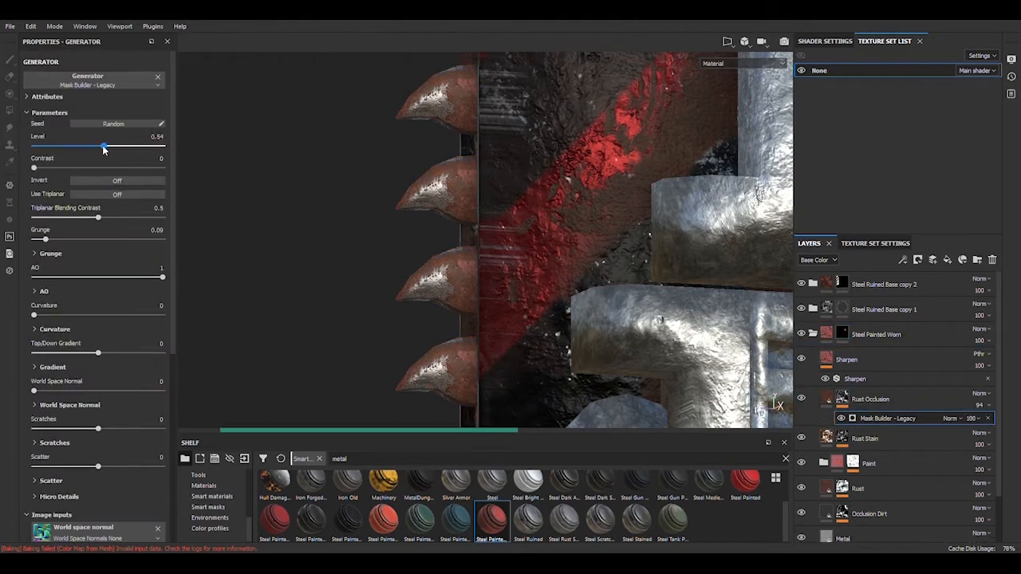
left_click(832, 437)
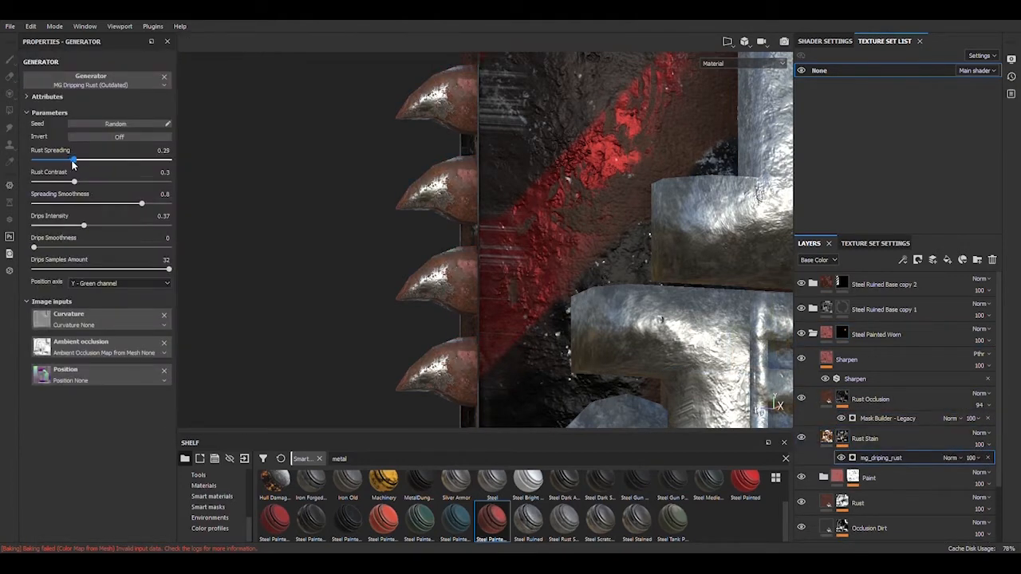
Delete the Cracks, Worn Paint and Shiny Paint layers from the Paint folder of Steel Painted Worn.
left_click(838, 481)
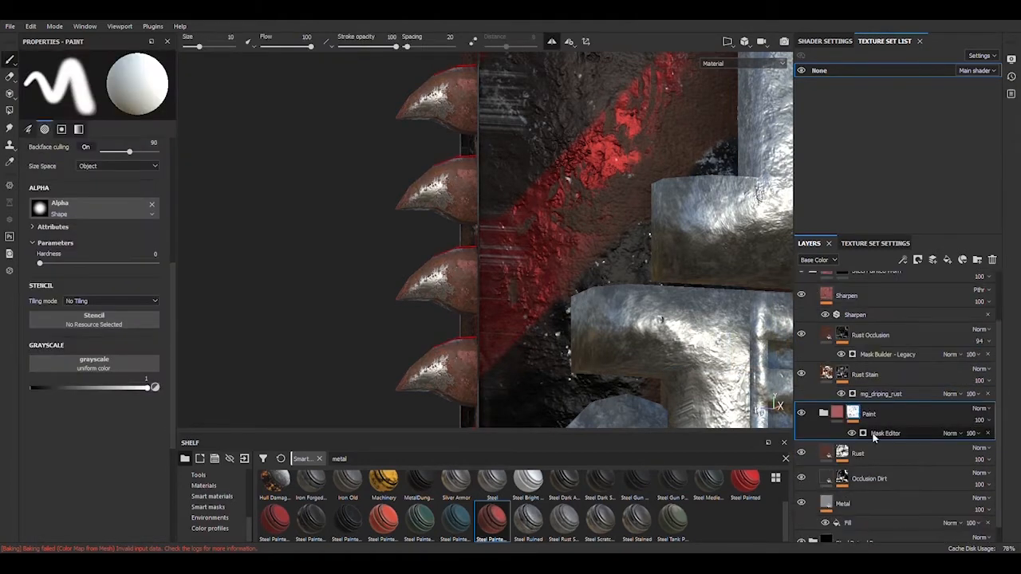
left_click(881, 433)
left_click(812, 461)
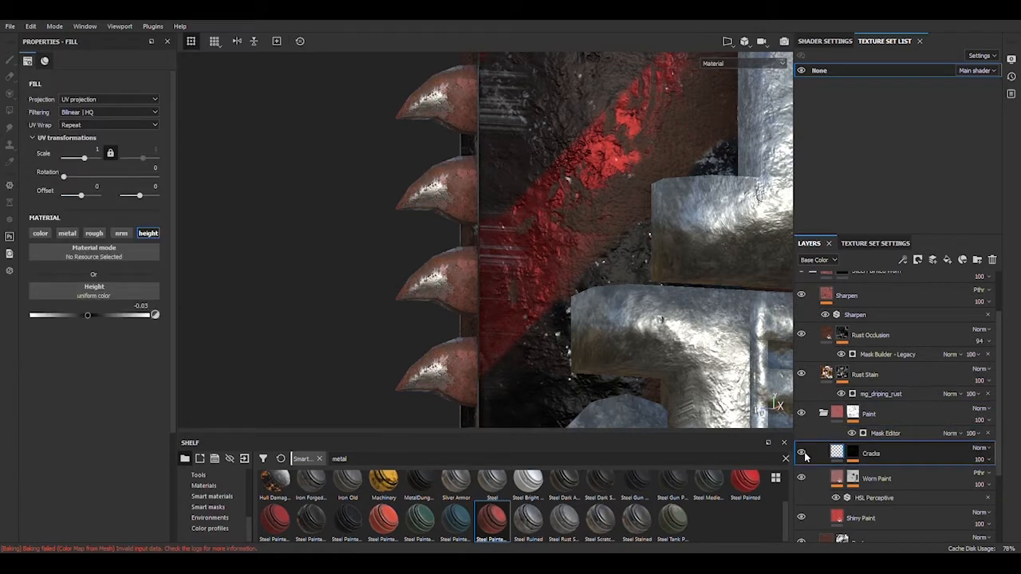
left_click(991, 261)
left_click(801, 454)
left_click(992, 260)
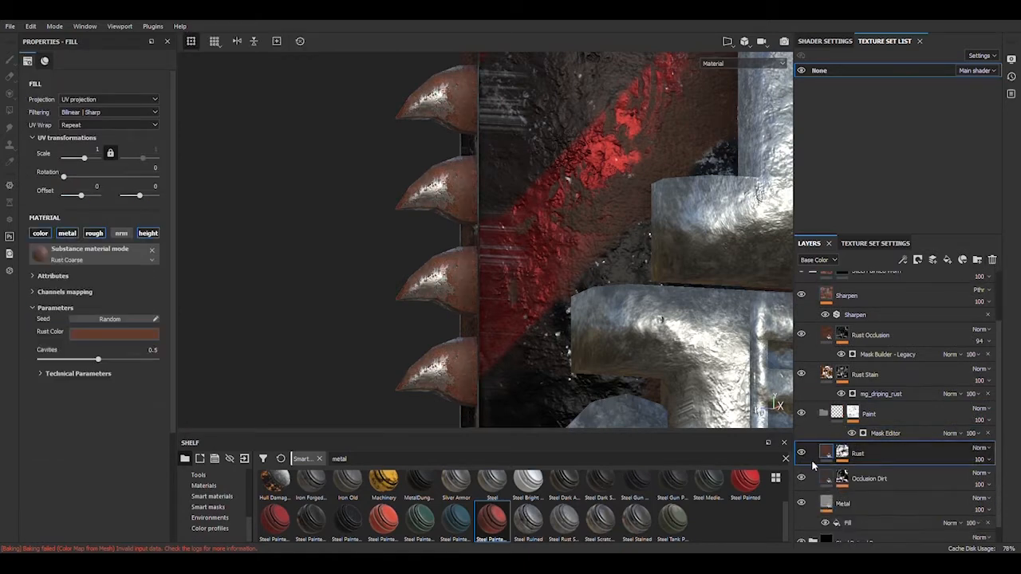
Adjust the dripping rust mask of the Rust layer and set Occlusion Dirt's Dirt Level to 0.85.
scroll(801, 439, "down", 1)
left_click(842, 434)
scroll(323, 252, "down", 6)
left_click_drag(323, 253, 351, 255, "alt")
scroll(351, 255, "up", 7)
left_click(845, 476)
left_click(863, 493)
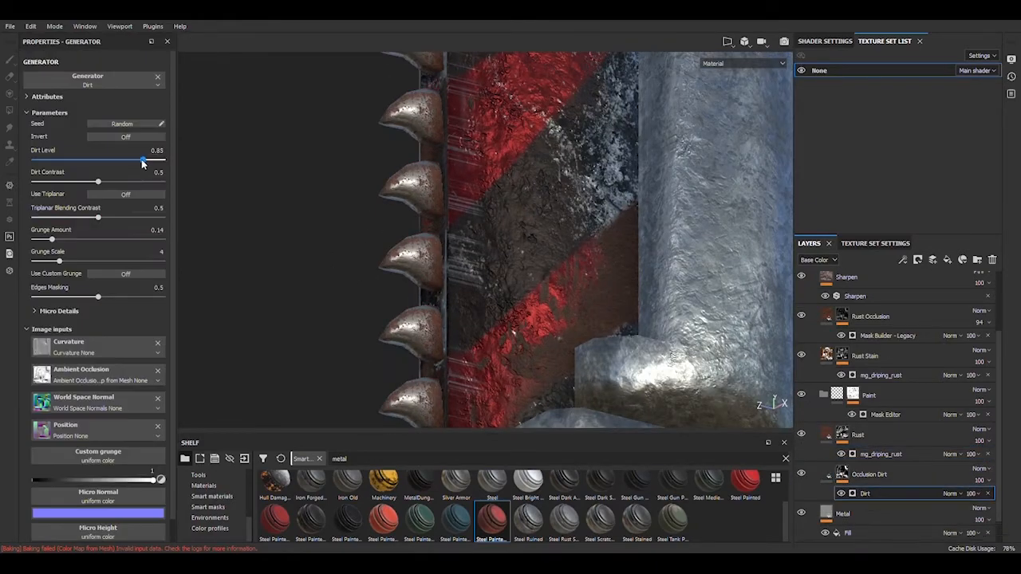
Check the Metal layer and its Fill effect on the teeth, and collapse the Steel Painted Worn group.
left_click(877, 522)
scroll(519, 263, "down", 6)
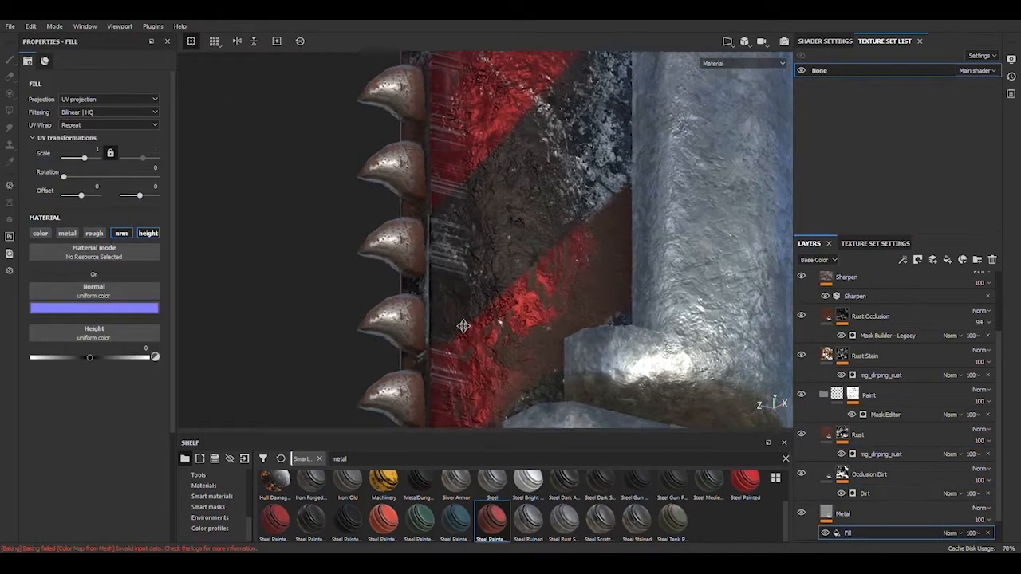
mouse_move(519, 263)
left_mouse_down("alt")
mouse_move(597, 260)
mouse_move(523, 263)
left_mouse_up("alt")
scroll(516, 322, "up", 5)
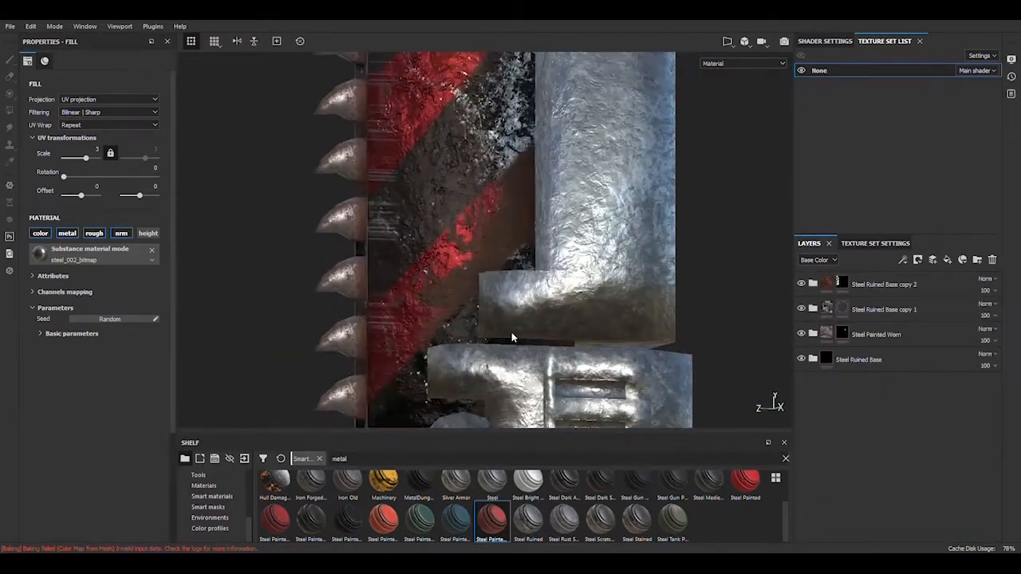
scroll(511, 332, "down", 3)
mouse_move(511, 331)
left_mouse_down("alt")
mouse_move(497, 382)
mouse_move(518, 351)
mouse_move(511, 332)
left_mouse_up("alt")
scroll(511, 331, "down", 2)
Add a fill layer above all groups with only color enabled, using the ambient occlusion map as base color and Multiply blending.
left_click(977, 261)
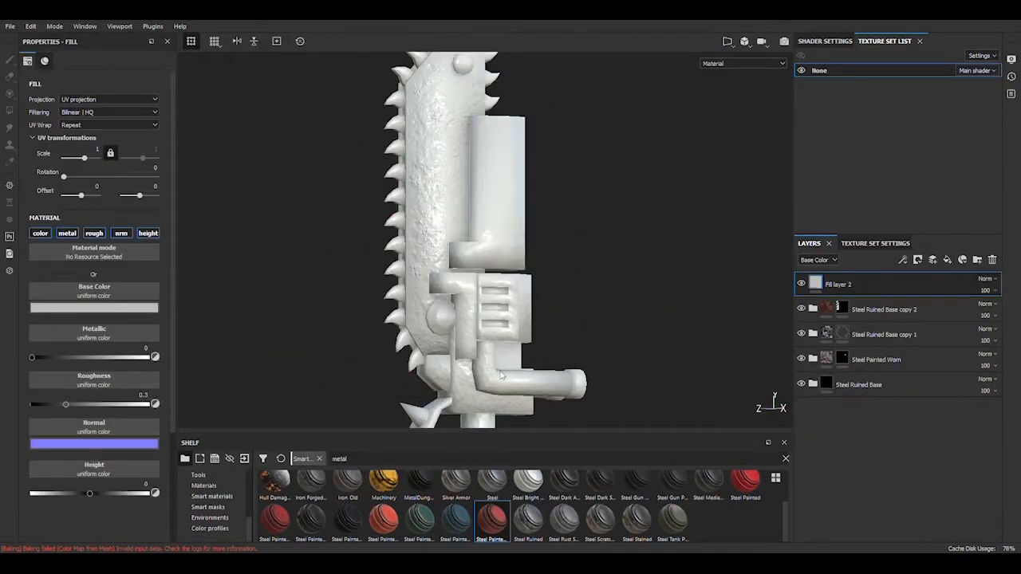
left_click(203, 528)
left_click(40, 234)
left_click(67, 234)
left_click(94, 234)
left_click(149, 233)
left_click(40, 234)
left_click(121, 234)
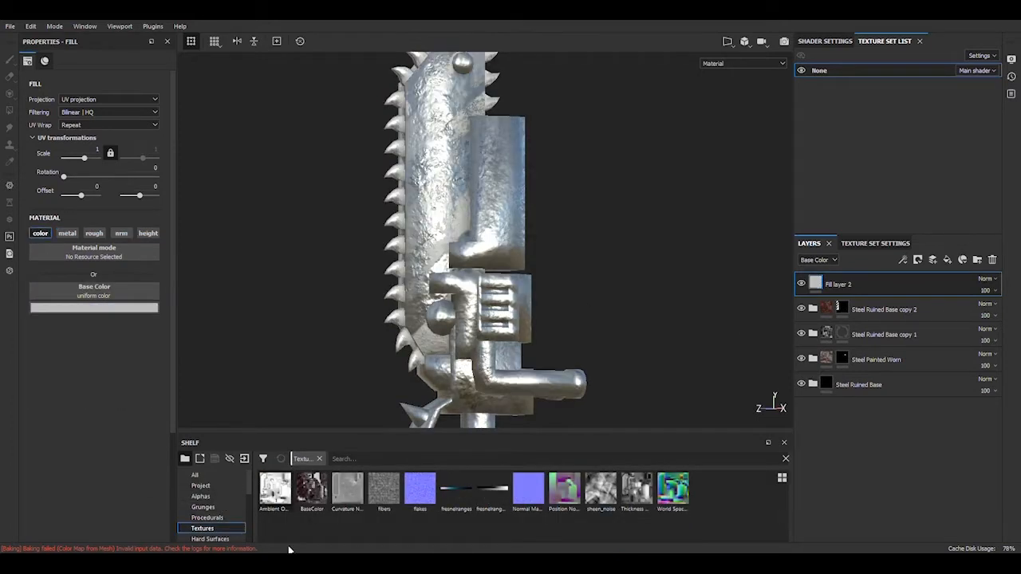
left_click_drag(275, 489, 104, 293)
left_click(984, 169)
Duplicate Fill layer 2 and give the copy the curvature map as base color, Soft Light blending and opacity 53.
key("ctrl+d")
left_click_drag(347, 489, 99, 294)
left_click(987, 279)
left_click(951, 210)
left_click_drag(500, 264, 491, 264, "alt")
left_click_drag(986, 291, 994, 315)
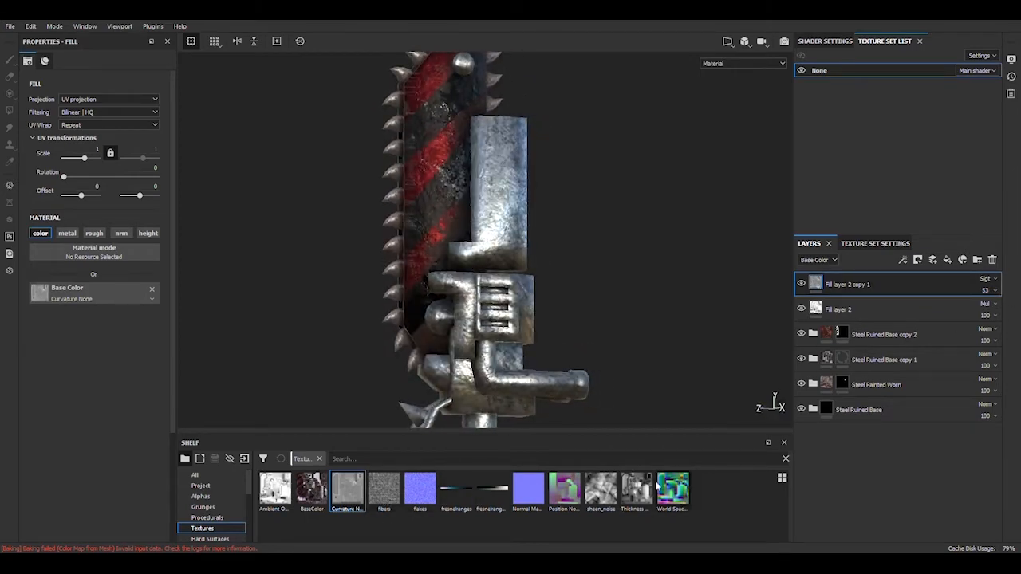
scroll(511, 319, "up", 4)
left_click_drag(495, 263, 502, 323, "alt")
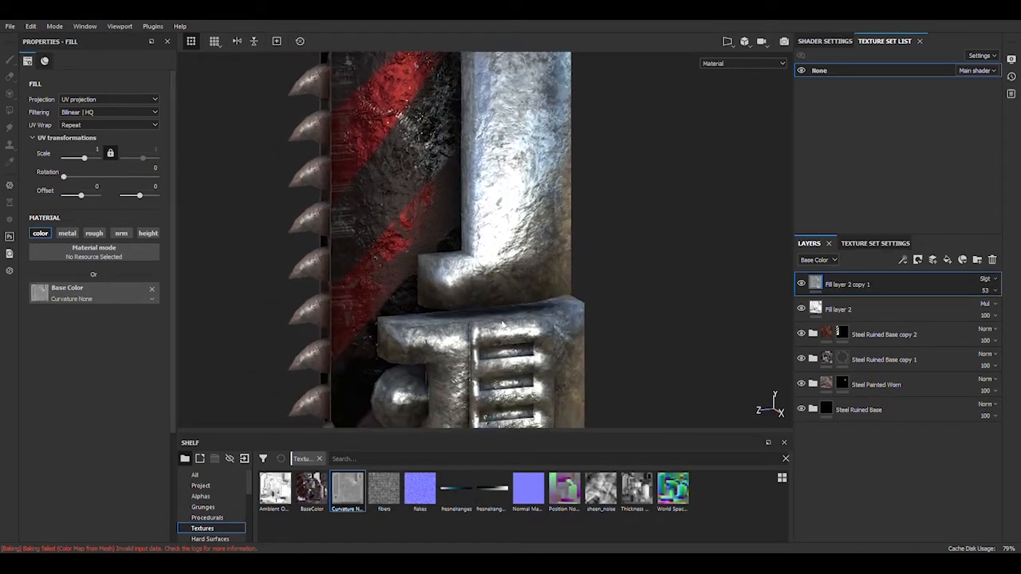
scroll(503, 324, "down", 5)
scroll(502, 324, "up", 2)
left_click(875, 244)
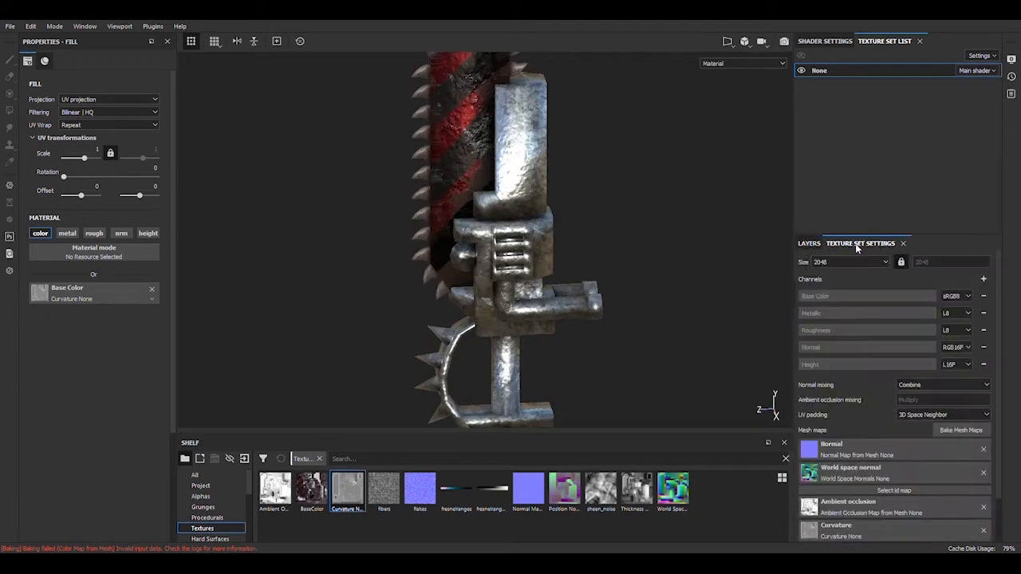
scroll(860, 452, "down", 2)
left_click(810, 244)
Search the shelf's smart materials for "metal".
scroll(216, 524, "down", 4)
left_click(213, 497)
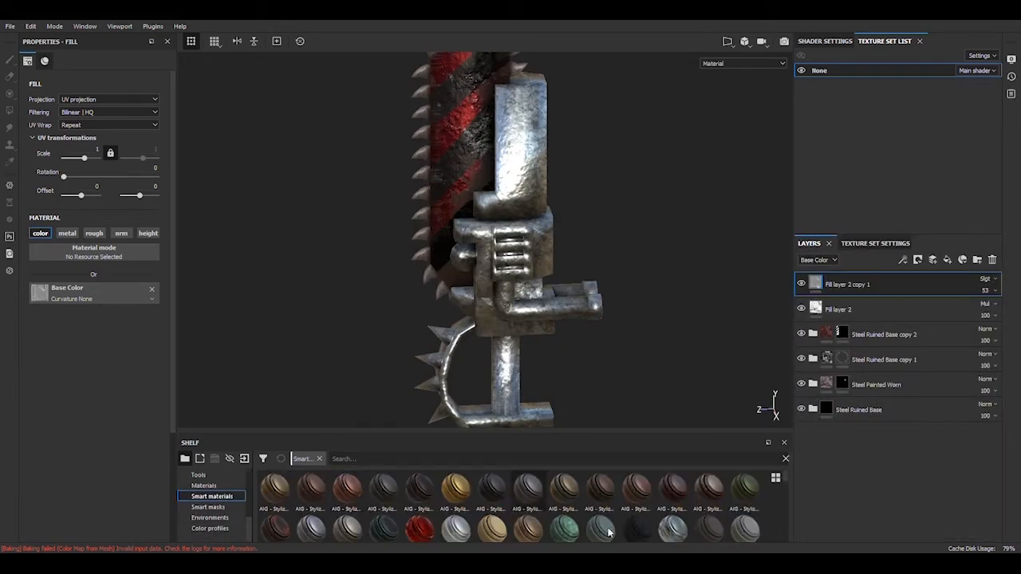
scroll(542, 505, "down", 3)
left_click(383, 458)
type("metal")
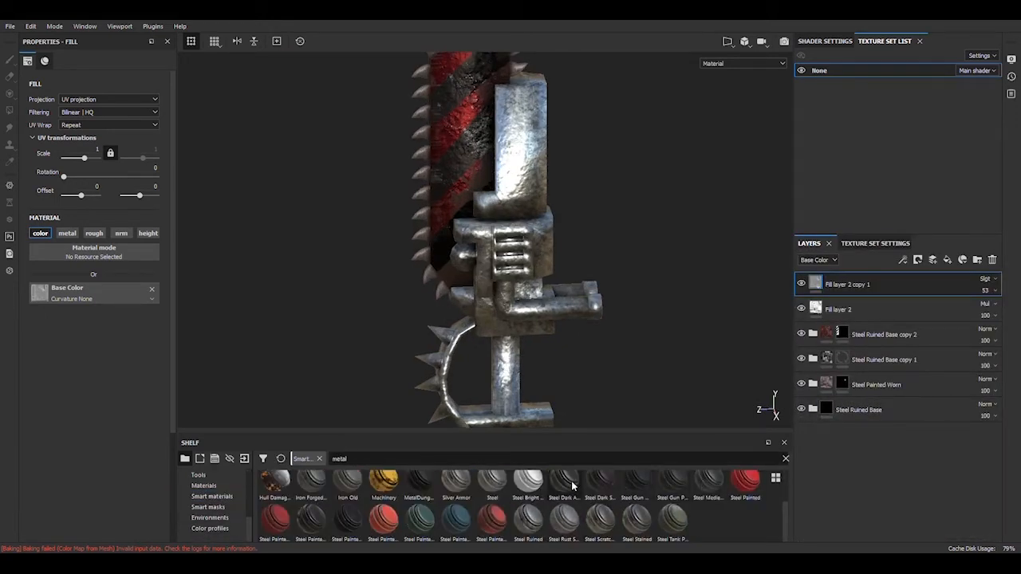
left_click_drag(285, 488, 941, 313)
left_click(814, 335)
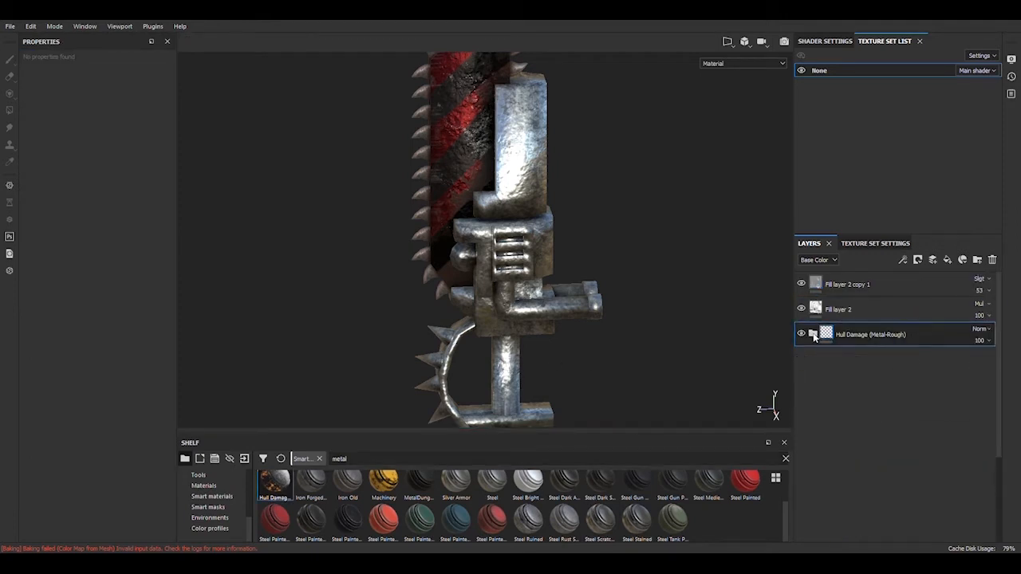
left_click(992, 260)
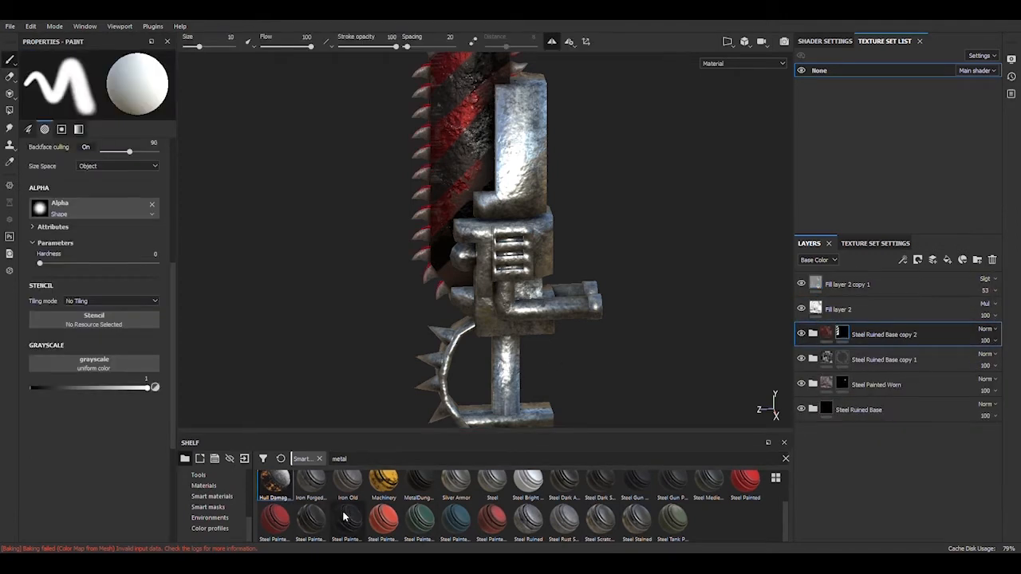
Add the Steel Tank Painted smart material below Fill layer 2 with a black mask and reveal it on the grip by polygon fill.
left_click_drag(677, 520, 900, 316)
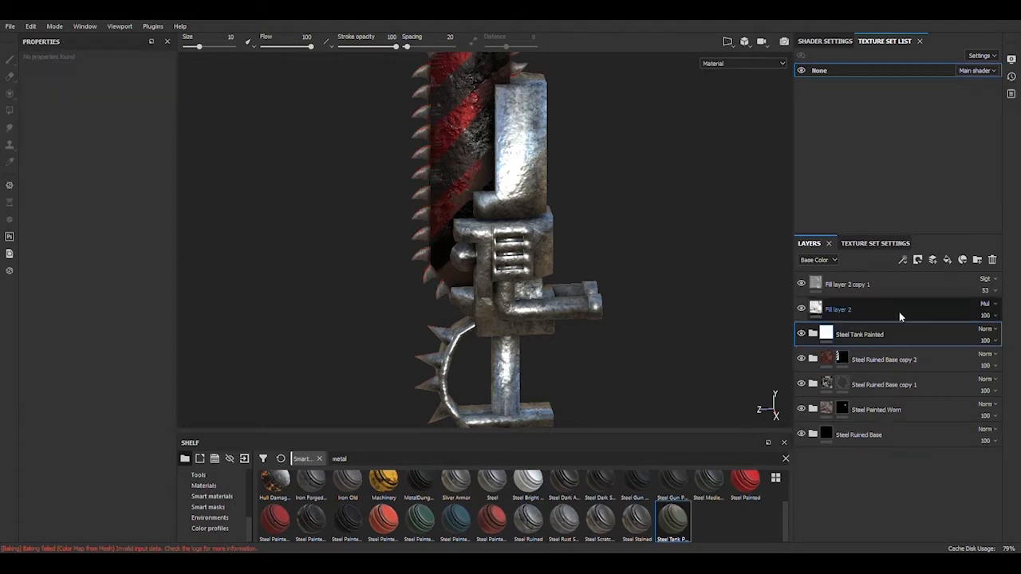
left_click_drag(542, 269, 506, 287, "alt")
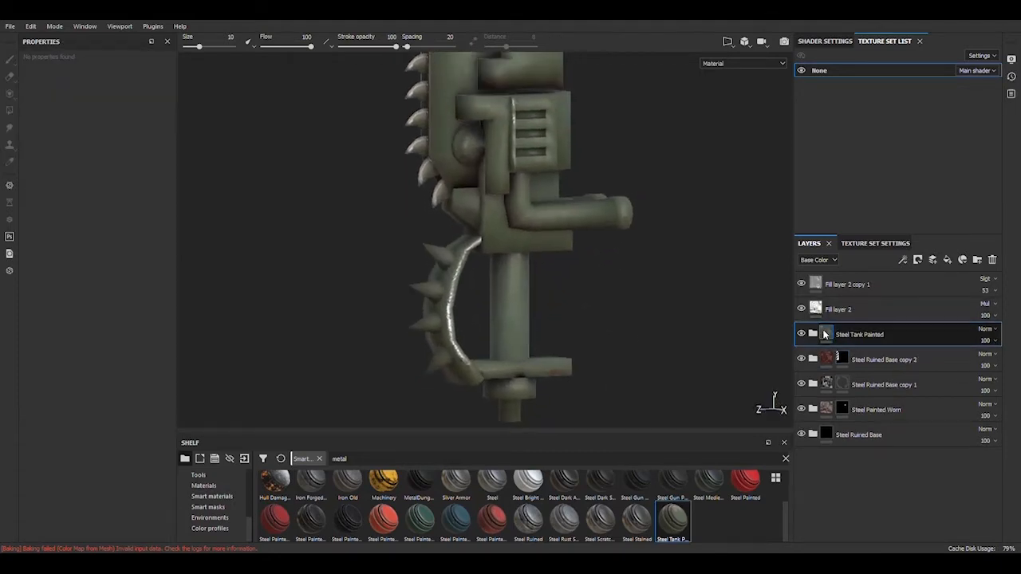
right_click(822, 333)
left_click(858, 352)
left_click(9, 111)
left_click(512, 307)
Keep only the color, metal and rough channels enabled on the Base layer of Steel Tank Painted.
left_click_drag(558, 391, 561, 357, "alt")
scroll(561, 357, "up", 4)
left_click(813, 334)
scroll(822, 399, "down", 5)
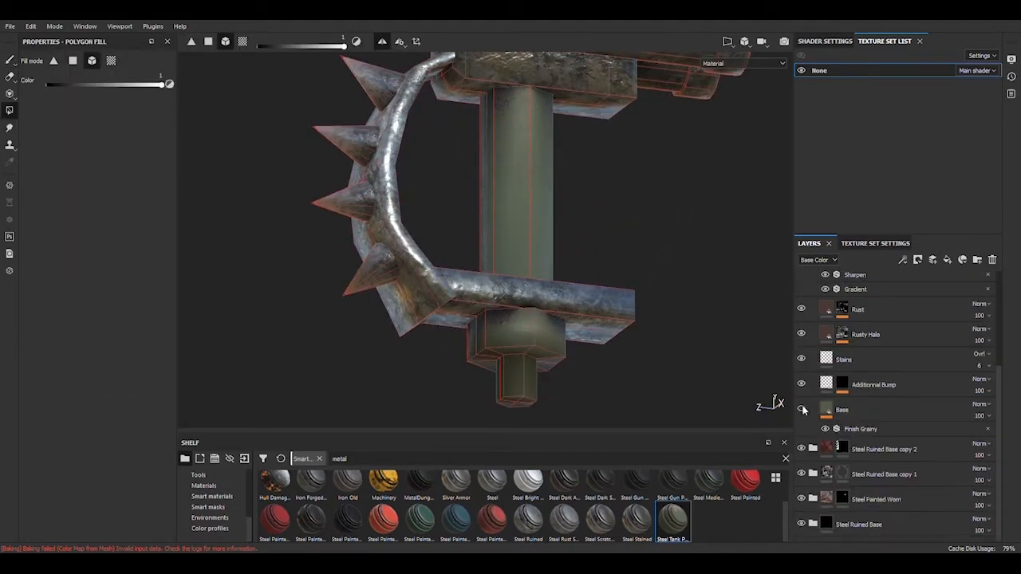
left_click(824, 385)
left_click(828, 410)
left_click(75, 235)
left_click(76, 235)
left_click(97, 235)
left_click(104, 237)
left_click(122, 234)
left_click(147, 234)
Set the Base layer's base color to a dark grey-brown and collapse the Steel Tank Painted group.
left_click(105, 308)
left_click_drag(430, 359, 447, 451, "alt")
scroll(805, 437, "up", 5)
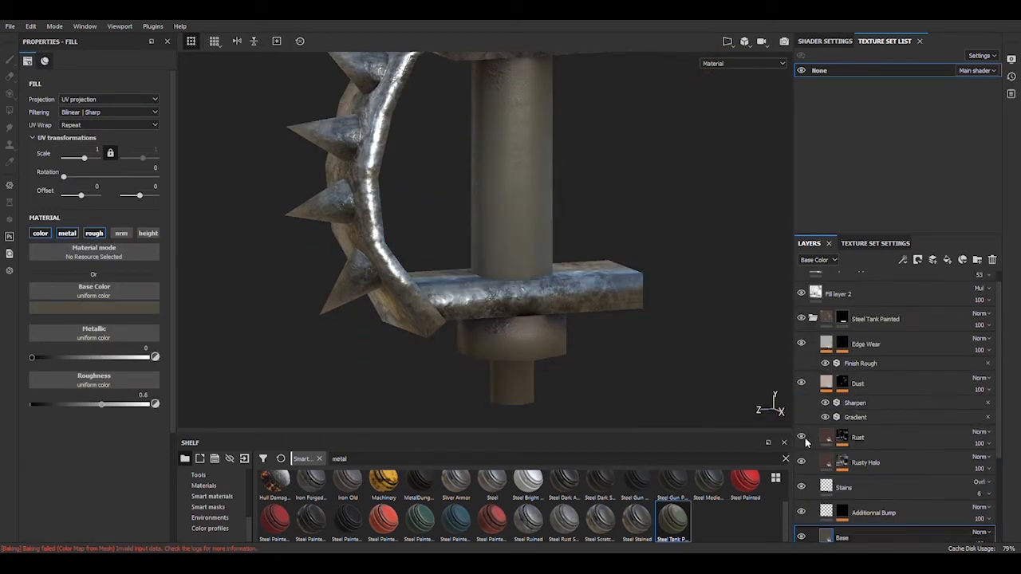
left_click(813, 319)
Add a folder above Steel Tank Painted, apply the Edges Scratched smart mask to it, and place the group inside.
left_click(977, 260)
key("ctrl+z")
left_click(875, 335)
left_click(977, 260)
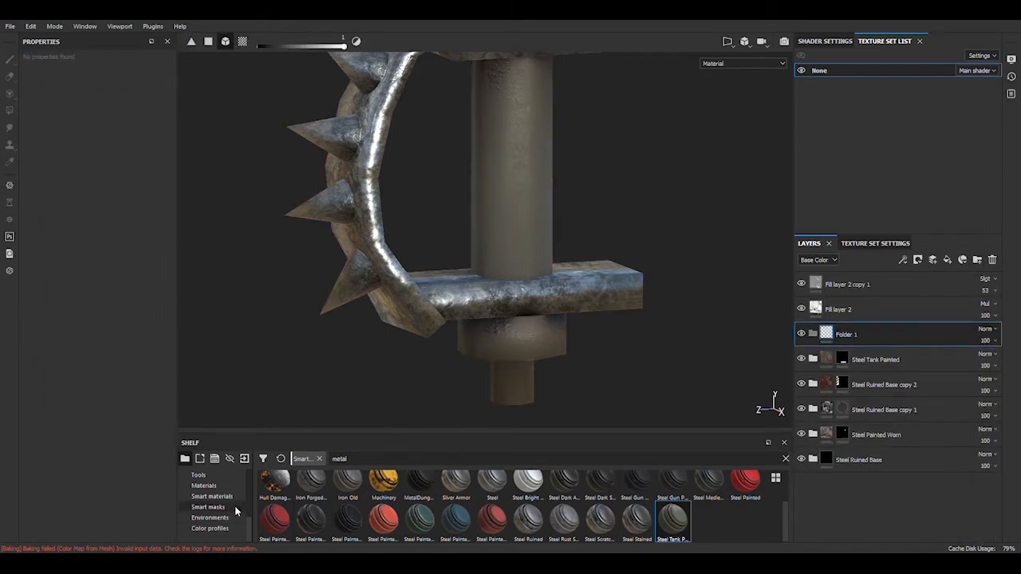
left_click(209, 508)
type("edge")
mouse_move(674, 488)
left_mouse_down()
mouse_move(852, 333)
mouse_move(818, 336)
left_mouse_up()
left_click(822, 336)
left_click_drag(572, 291, 550, 440, "alt")
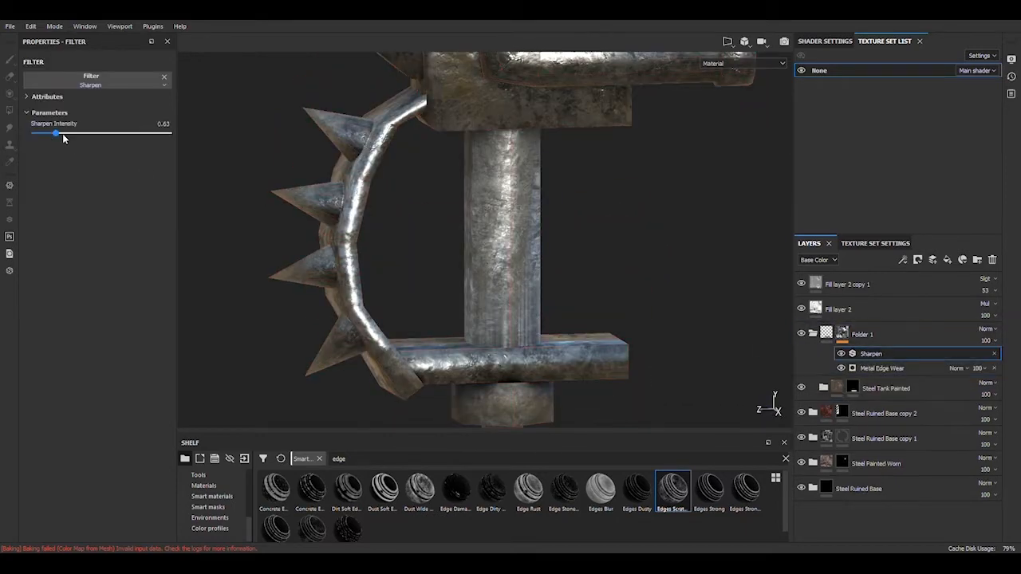
Replace Folder 1's mask with an Edges Strong smart mask and set its Curvature generator's Global Balance to about 0.6.
left_click(844, 333)
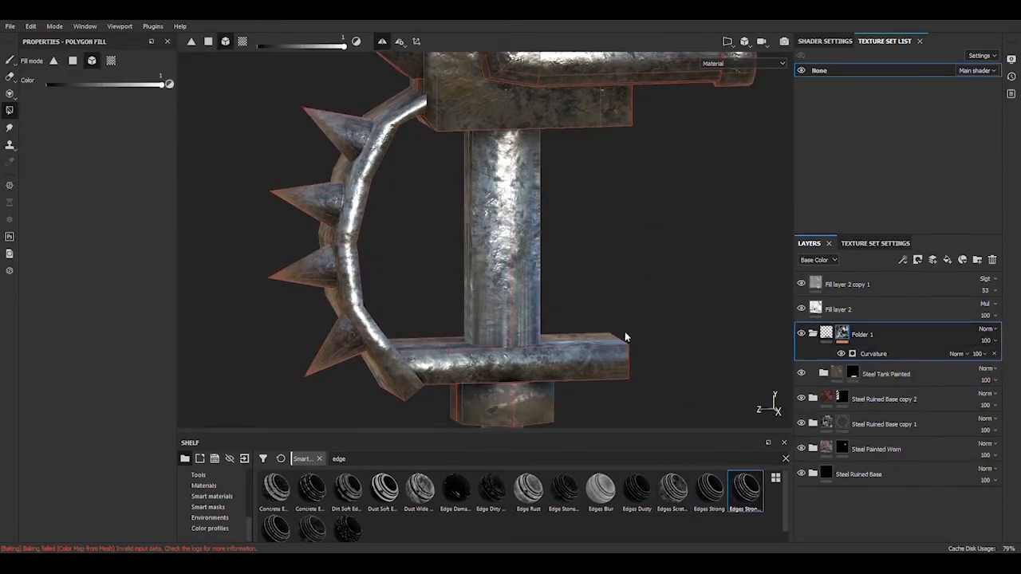
left_click_drag(624, 331, 519, 293, "alt")
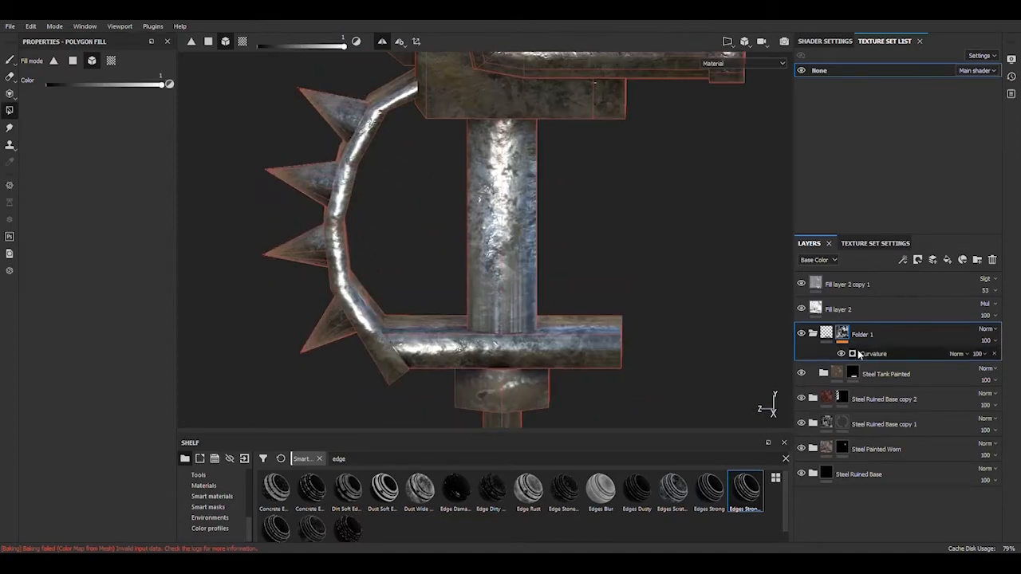
left_click(841, 351)
mouse_move(101, 170)
left_mouse_down()
mouse_move(150, 167)
mouse_move(119, 170)
left_mouse_up()
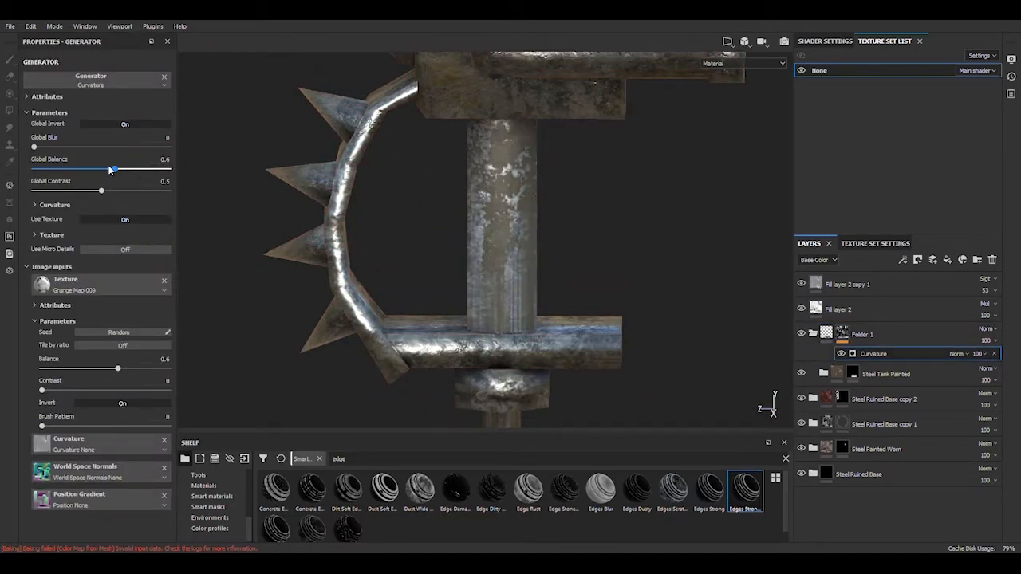
Change the base color of the Base layer in Steel Tank Painted to a rusty brown and collapse Folder 1.
left_click_drag(435, 307, 611, 371, "alt")
middle_click_drag(610, 370, 623, 271, "alt")
left_click_drag(622, 271, 519, 283, "alt")
right_click_drag(518, 283, 496, 290, "alt")
left_click_drag(497, 290, 478, 319, "alt")
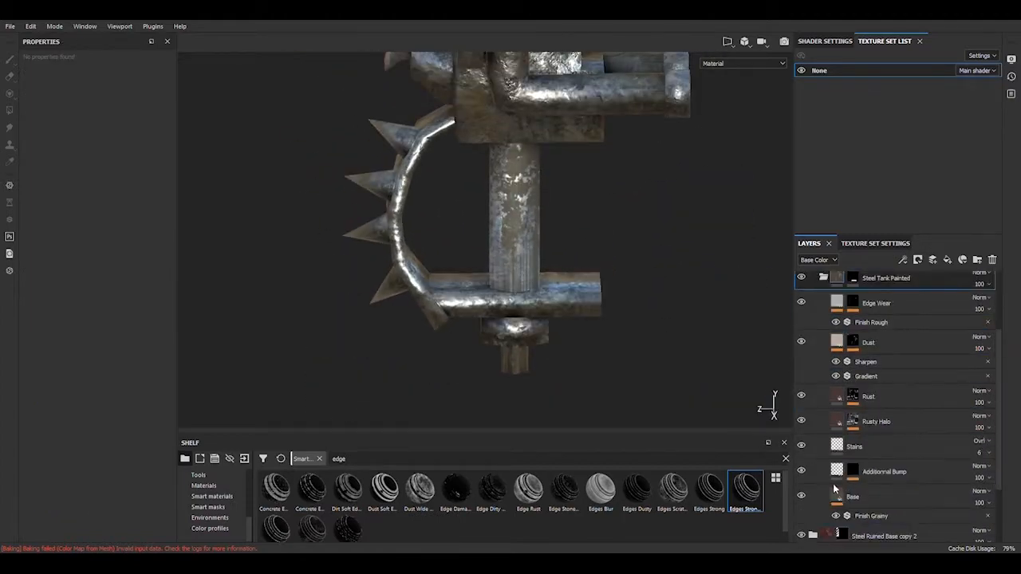
left_click(242, 391)
left_click(162, 415)
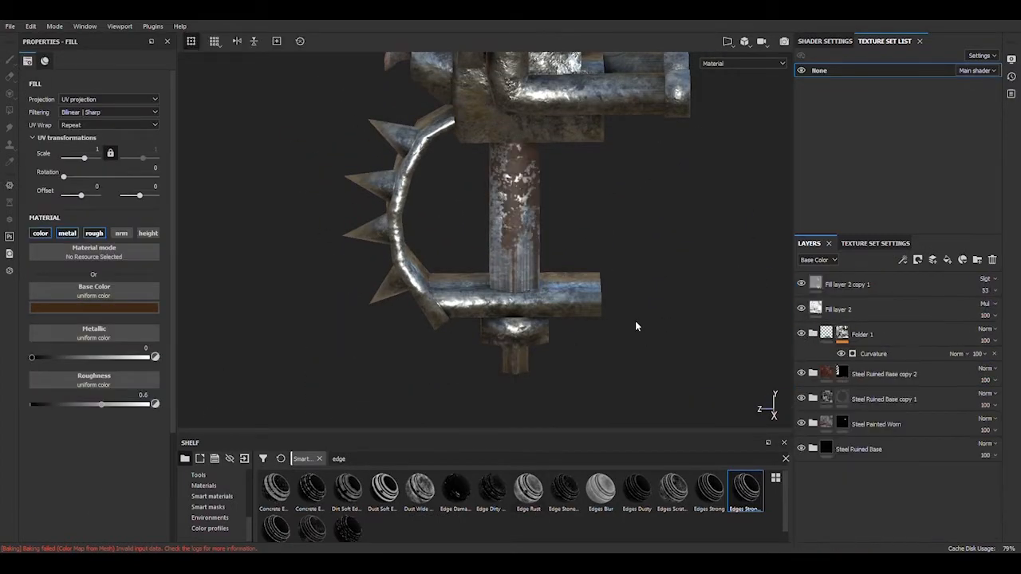
Examine the grip and guard texture from several angles and check the Steel Painted Worn group and its mask.
right_click_drag(636, 327, 565, 207, "alt")
mouse_move(564, 208)
middle_mouse_down("alt")
mouse_move(586, 319)
mouse_move(574, 399)
middle_mouse_up("alt")
right_click_drag(446, 287, 484, 343, "alt")
left_click_drag(484, 343, 457, 372, "alt")
left_click(802, 424)
left_click(842, 423)
mouse_move(516, 206)
left_mouse_down("alt")
mouse_move(295, 248)
mouse_move(570, 304)
left_mouse_up("alt")
middle_click_drag(569, 303, 611, 239, "alt")
mouse_move(611, 239)
left_mouse_down("alt")
mouse_move(621, 247)
mouse_move(456, 322)
mouse_move(527, 269)
mouse_move(629, 364)
mouse_move(770, 402)
mouse_move(778, 415)
left_mouse_up("alt")
Add the Steel Painted Scraped Green smart material above Fill layer 2 and delete its Sharpen layer.
left_click(212, 497)
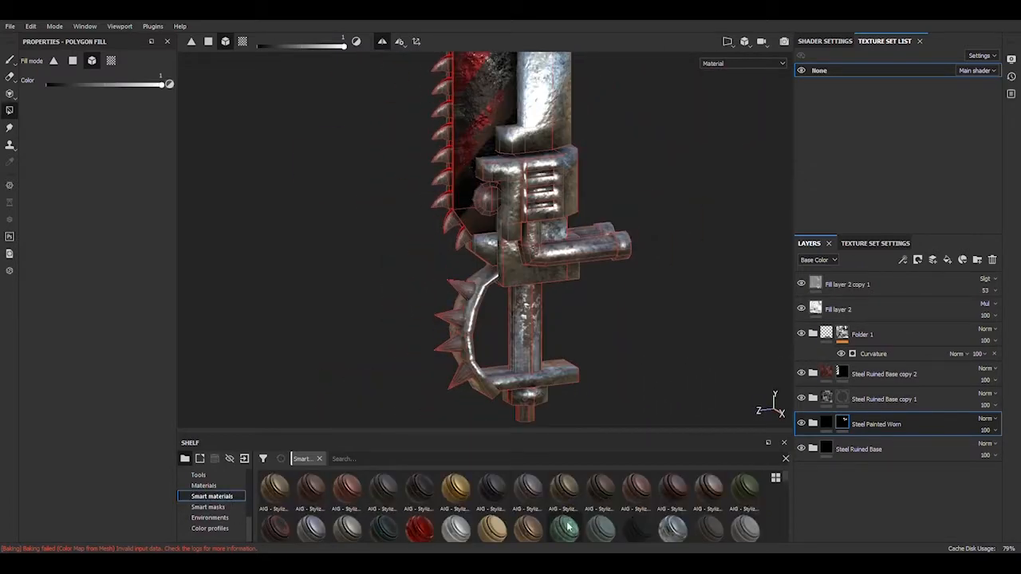
left_click(351, 458)
type("metal")
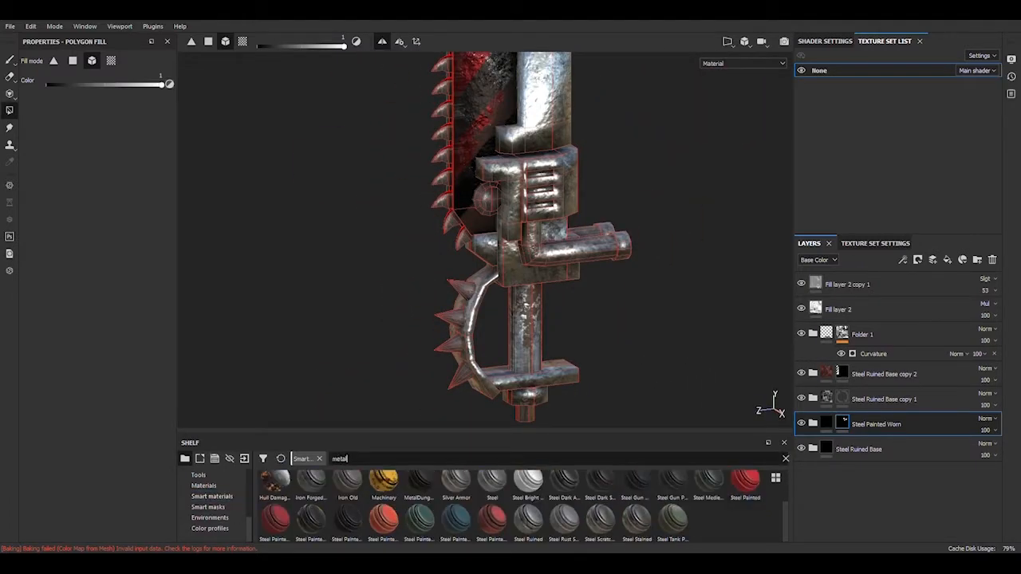
mouse_move(406, 520)
left_mouse_down()
mouse_move(926, 315)
mouse_move(837, 313)
left_mouse_up()
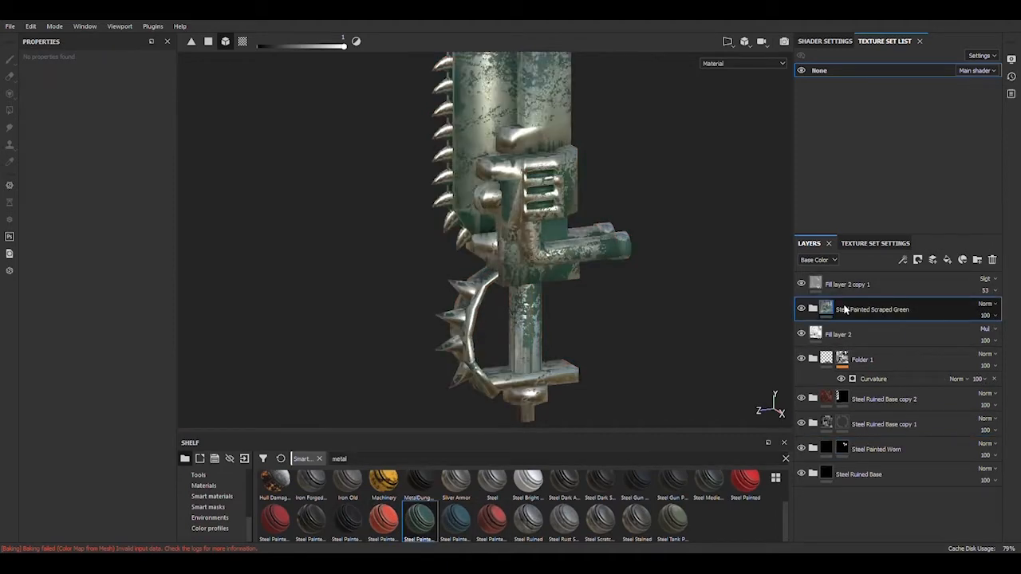
left_click(837, 335)
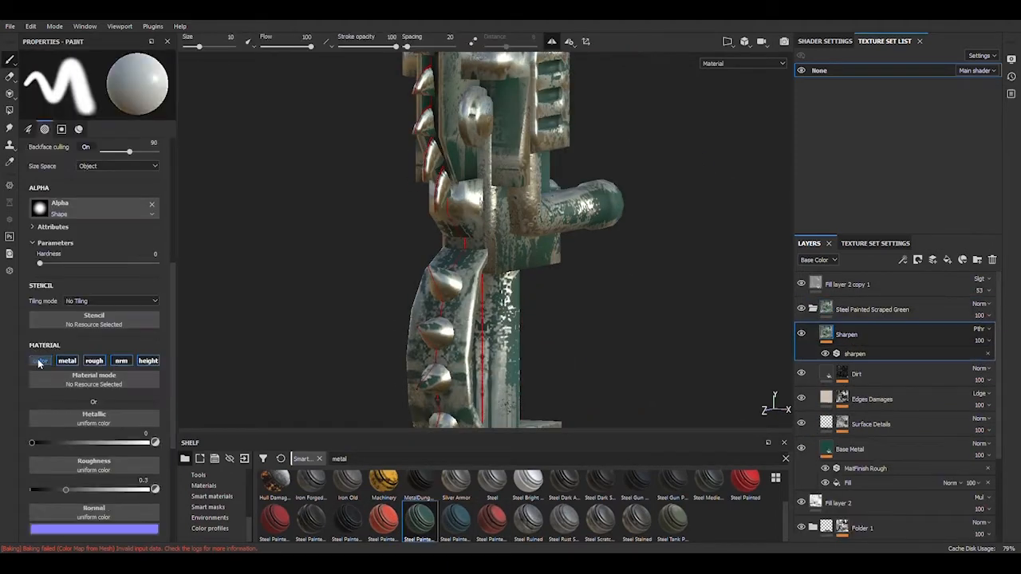
left_click(994, 260)
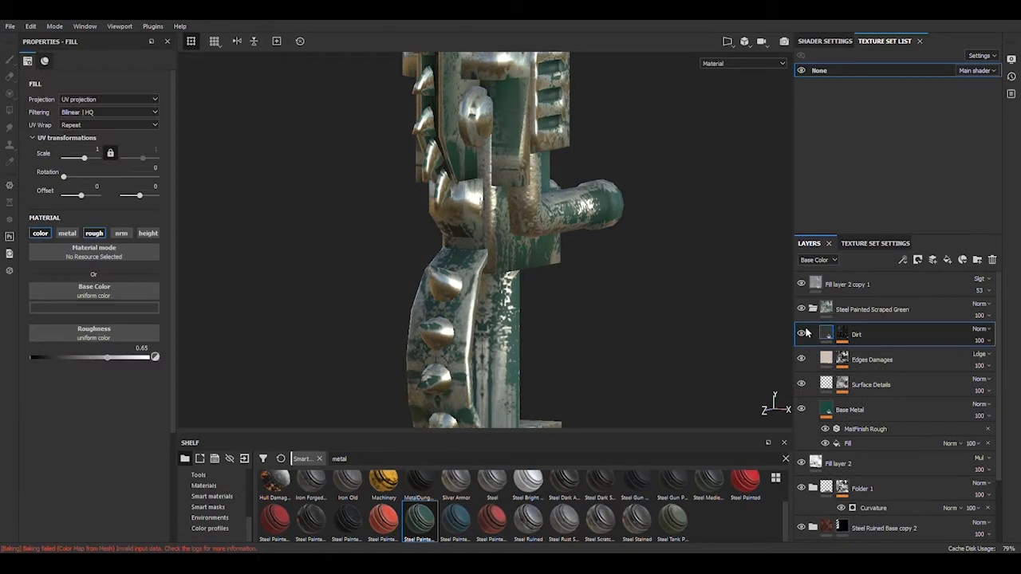
Set the Edges Damages layer's Curvature generator to Global Balance 0.83 and Global Contrast 0.15.
left_click(802, 335)
left_click(842, 360)
left_click(842, 366)
left_click(873, 379)
left_click(125, 125)
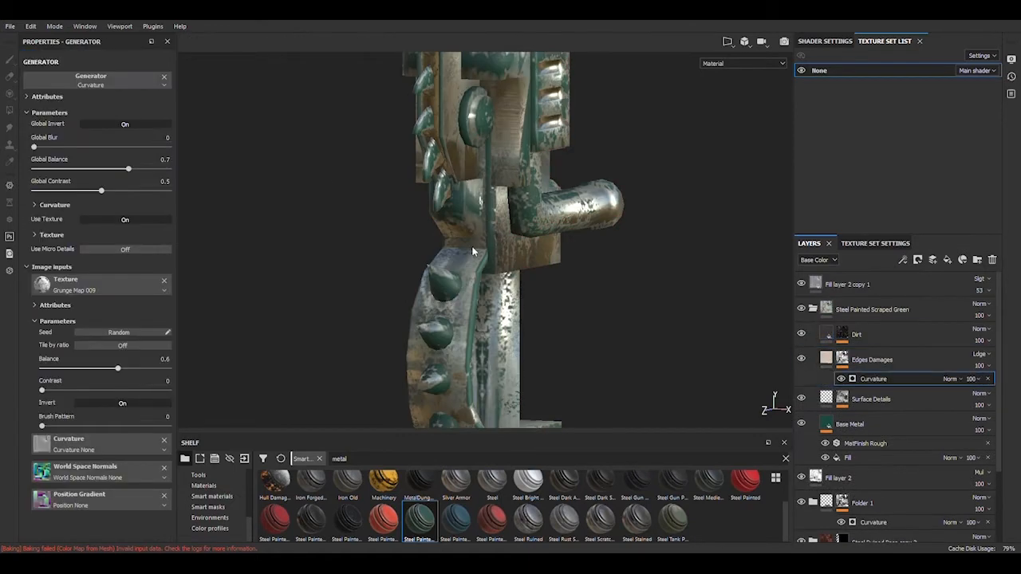
left_click_drag(121, 171, 147, 167)
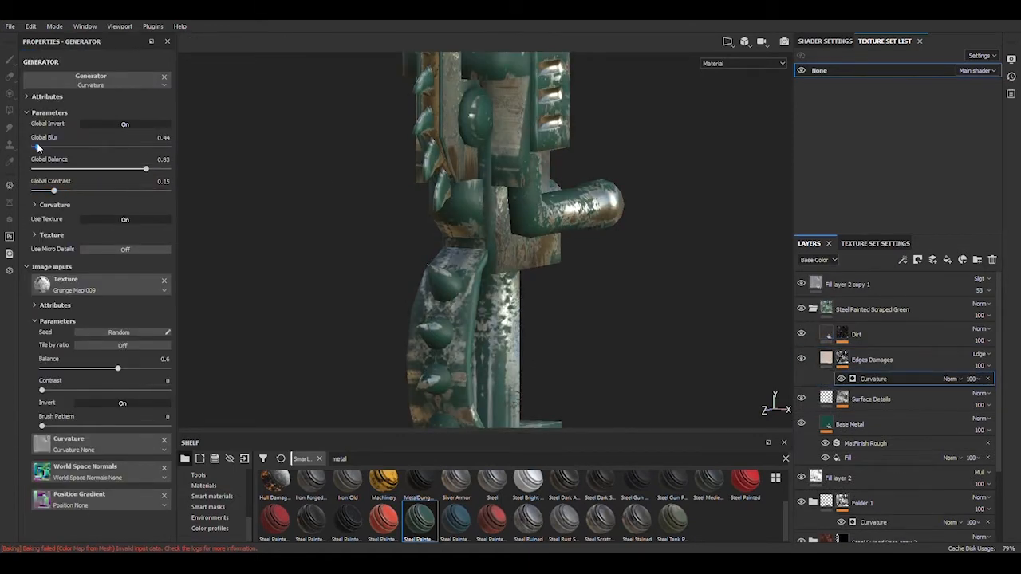
Recolor Base Metal to dark olive and black-mask Steel Painted Scraped Green so it covers only the knuckle guard.
left_click(830, 426)
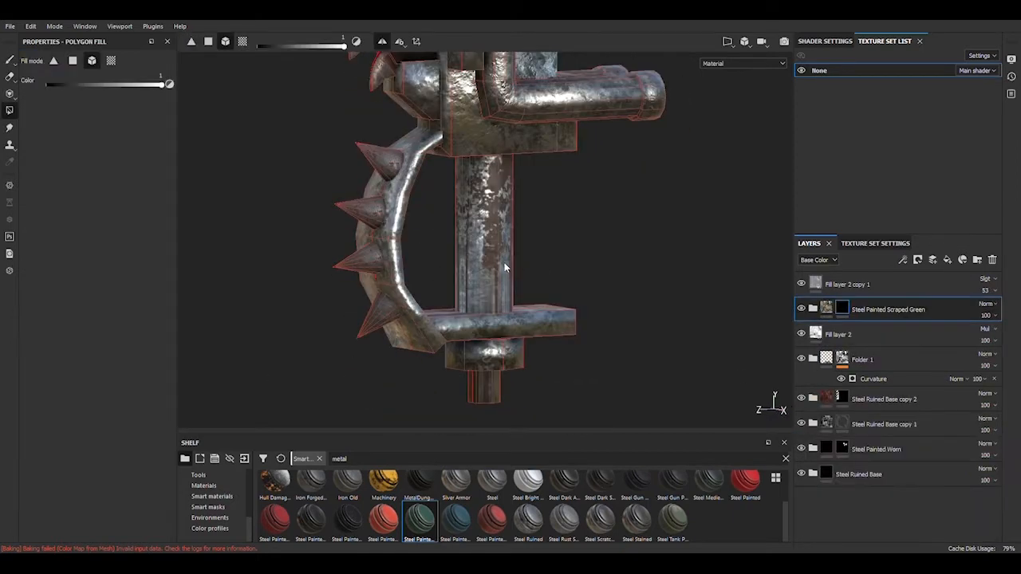
mouse_move(526, 359)
left_mouse_down("alt")
mouse_move(553, 364)
mouse_move(518, 199)
mouse_move(583, 353)
mouse_move(567, 375)
mouse_move(518, 387)
left_mouse_up("alt")
left_click(9, 60)
Turn off Global Invert in the Edges Damages Curvature generator and set Global Blur to 0 and Global Balance to 0.43.
left_click(828, 311)
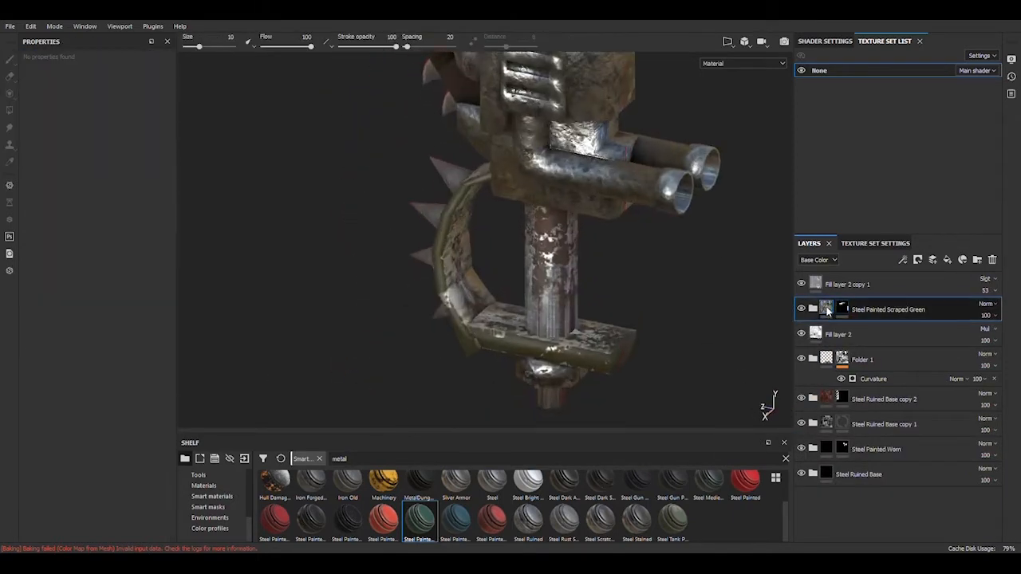
left_click(813, 308)
left_click(814, 358)
left_click(873, 379)
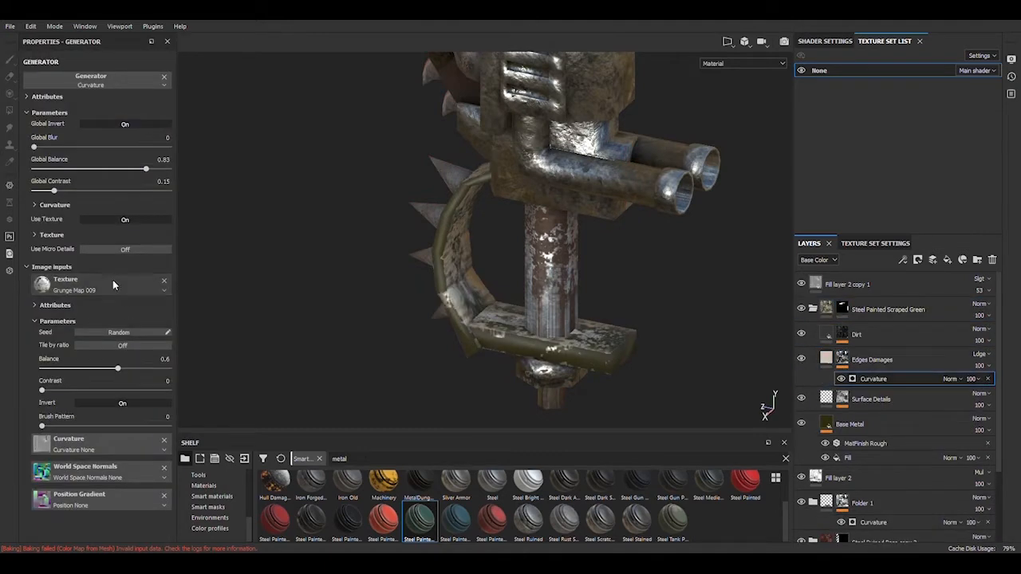
left_click(73, 148)
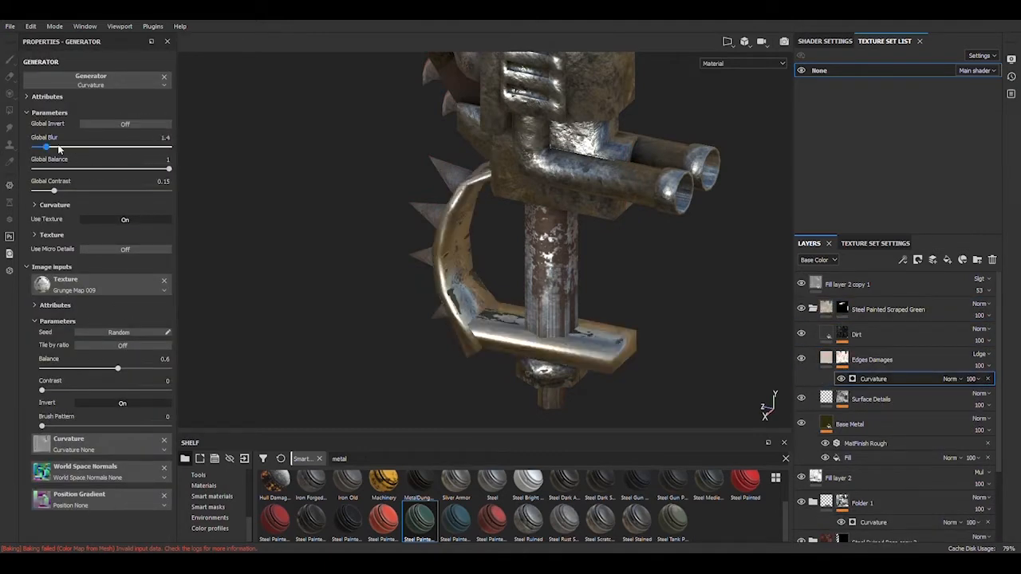
left_click_drag(59, 148, 106, 149)
left_click_drag(58, 172, 104, 173)
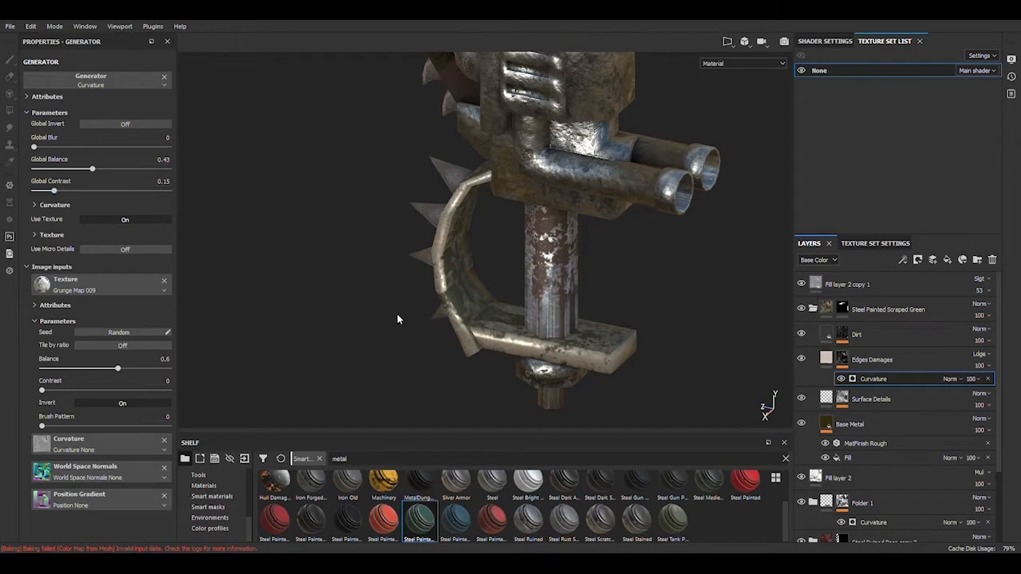
Change the Base Metal layer's base color to a dark rusty brown.
left_click_drag(397, 319, 470, 303, "alt")
left_click(828, 424)
left_click_drag(129, 357, 185, 392)
left_click_drag(470, 231, 495, 263, "alt")
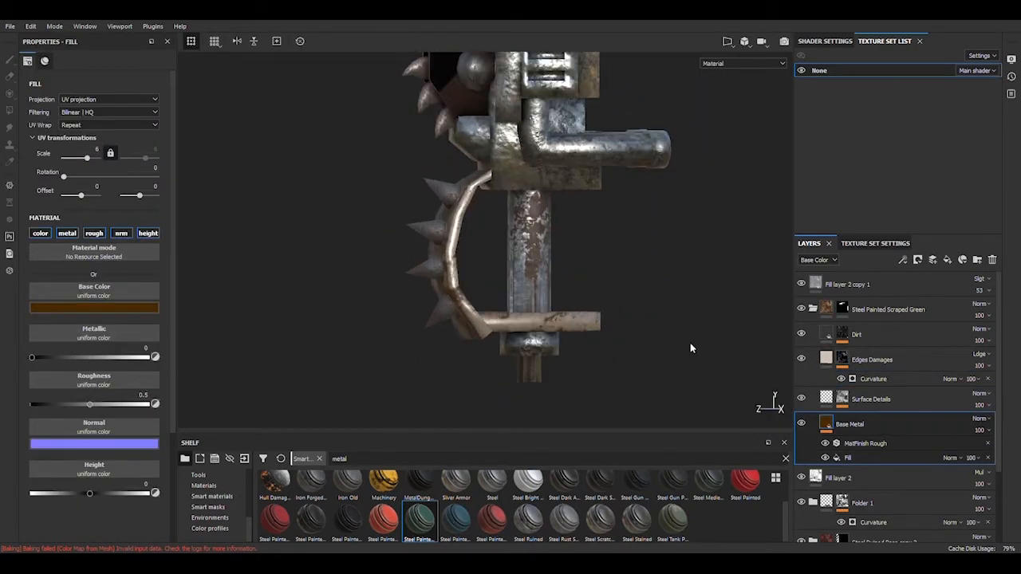
Add a fill layer and place it inside Folder 1 above the Steel Tank Painted group.
left_click(813, 310)
left_click(814, 360)
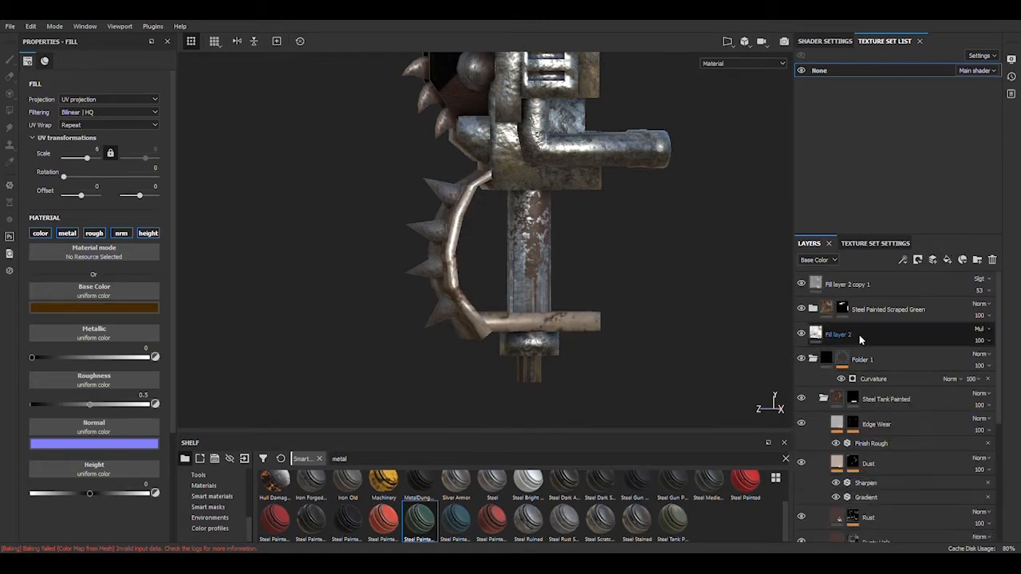
left_click(932, 260)
left_click_drag(846, 360, 852, 413)
left_click_drag(670, 311, 630, 339, "alt")
Limit Fill layer 3 to Metallic 0.5536 and Roughness 0.6295, and move it into the Steel Tank Painted group.
left_click(42, 234)
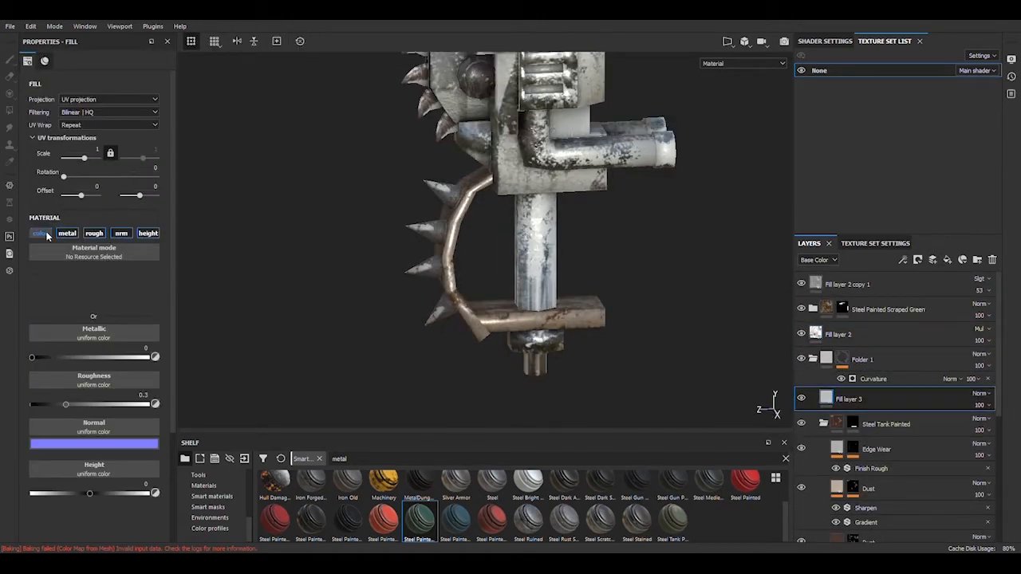
left_click(121, 234)
left_click(148, 234)
left_click_drag(32, 316, 96, 316)
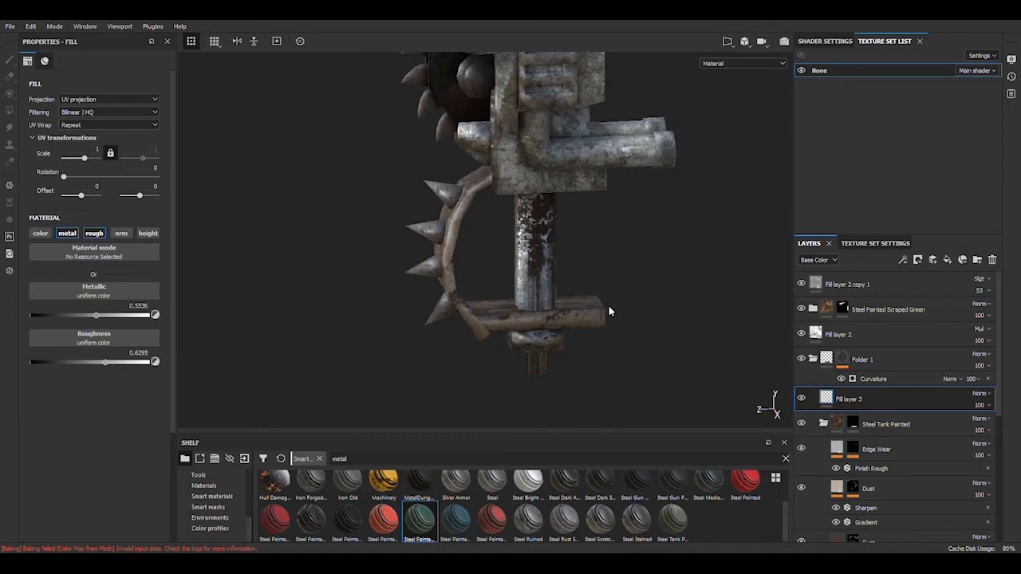
left_click_drag(837, 403, 845, 424)
mouse_move(674, 235)
left_mouse_down("alt")
mouse_move(485, 261)
mouse_move(479, 222)
mouse_move(439, 225)
left_mouse_up("alt")
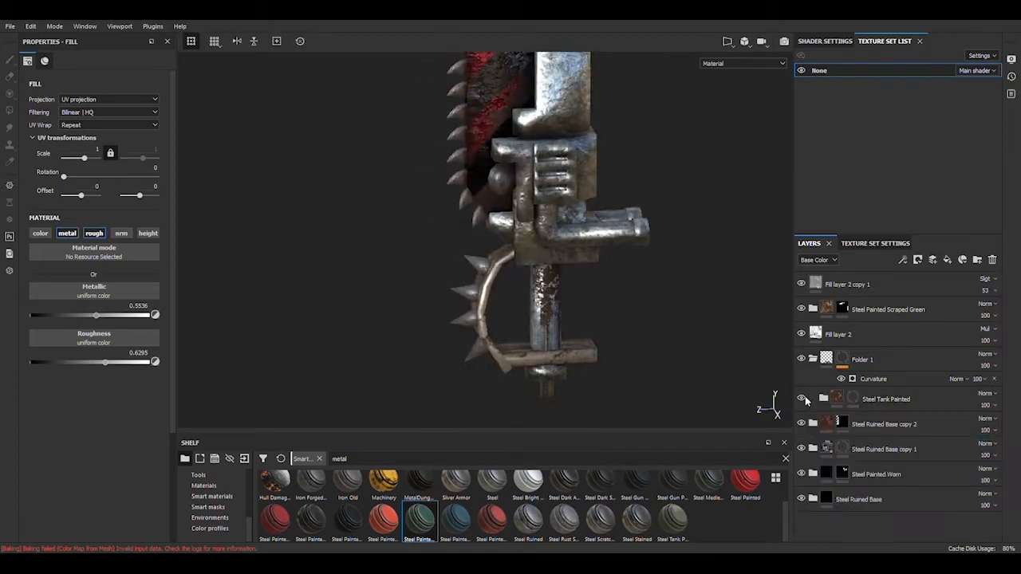
Compare the layers by toggling their visibility and move the Steel Painted Scraped Green group below Fill layer 2.
left_click(803, 401)
left_click(804, 426)
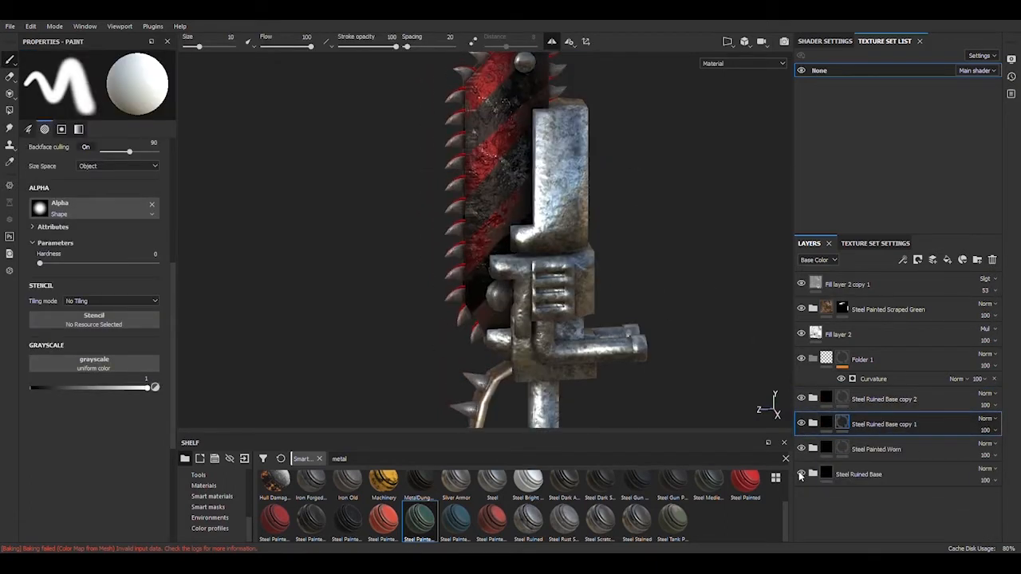
left_click(800, 475)
left_click(801, 335)
left_click(802, 335)
mouse_move(888, 309)
left_mouse_down()
mouse_move(959, 327)
mouse_move(956, 344)
left_mouse_up()
middle_click_drag(610, 352, 604, 261, "alt")
left_click_drag(604, 261, 608, 344, "alt")
right_click_drag(607, 345, 511, 349, "shift")
Lower the roughness of the Dirt layer in Steel Painted Scraped Green and check it under rotated lighting.
left_click(812, 334)
left_click(827, 359)
left_click_drag(102, 357, 57, 357)
right_click_drag(394, 363, 535, 371, "shift")
Set the Edges Damages layer to Metallic 0.933, Roughness 0.8125 and Height 0.4643, checking it under rotated lighting.
left_click(804, 387)
left_click_drag(64, 406, 127, 405)
right_click_drag(447, 391, 487, 389, "shift")
left_click_drag(89, 452, 118, 453)
right_click_drag(351, 418, 478, 408, "shift")
left_click_drag(147, 358, 141, 361)
right_click_drag(454, 375, 528, 376, "shift")
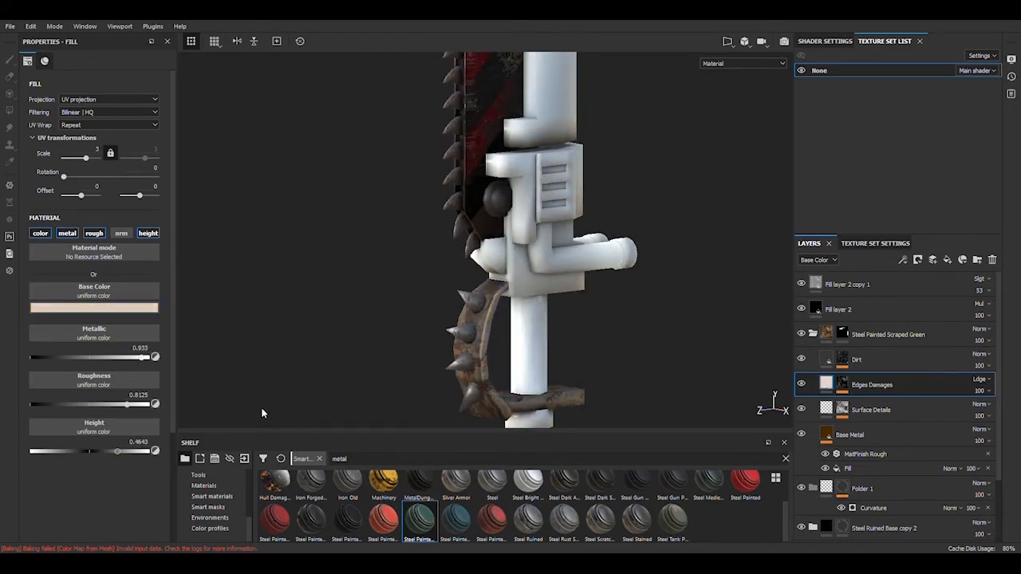
Examine the material channels of the Rust Occlusion and Rust Stain layers in Steel Painted Worn on the knuckle guard spikes.
right_click_drag(483, 339, 570, 309, "shift")
middle_click_drag(518, 391, 519, 285, "alt")
right_click_drag(472, 287, 471, 368, "alt")
left_click(812, 334)
left_click(812, 449)
left_click(848, 474)
left_click(69, 361)
left_click(96, 361)
left_click(122, 361)
scroll(852, 476, "down", 2)
left_click(863, 418)
left_click(73, 233)
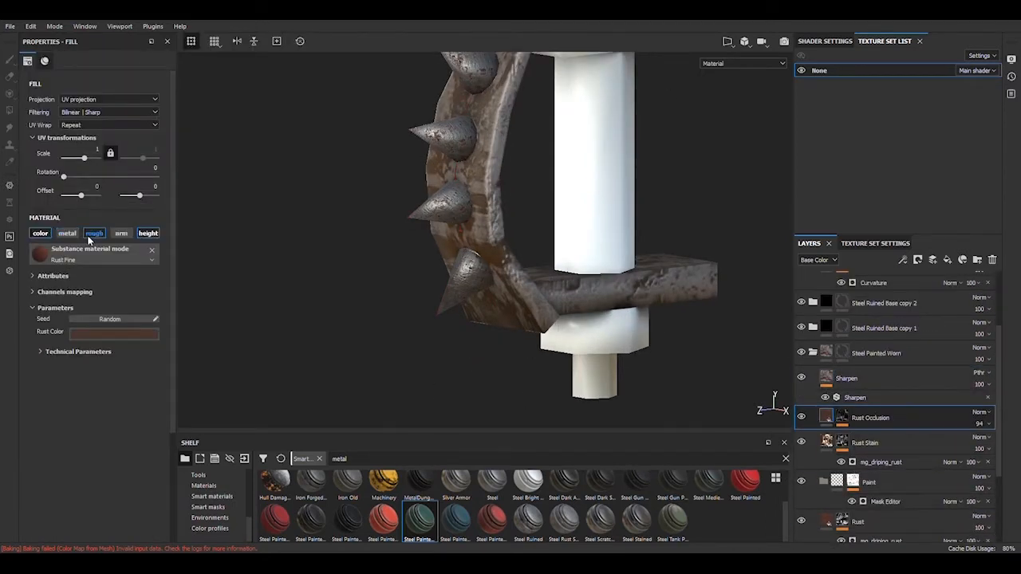
left_click(827, 444)
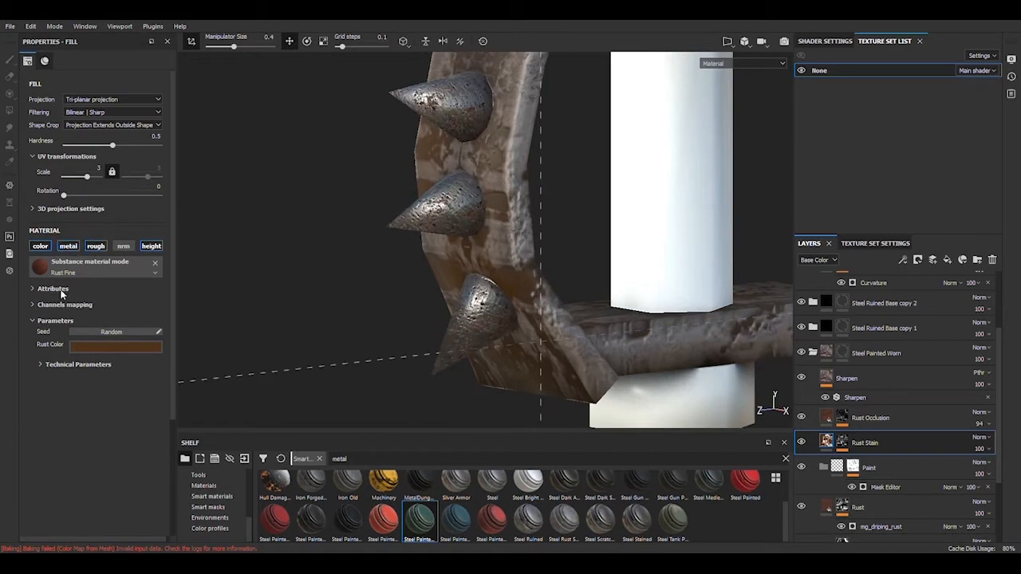
left_click(843, 443)
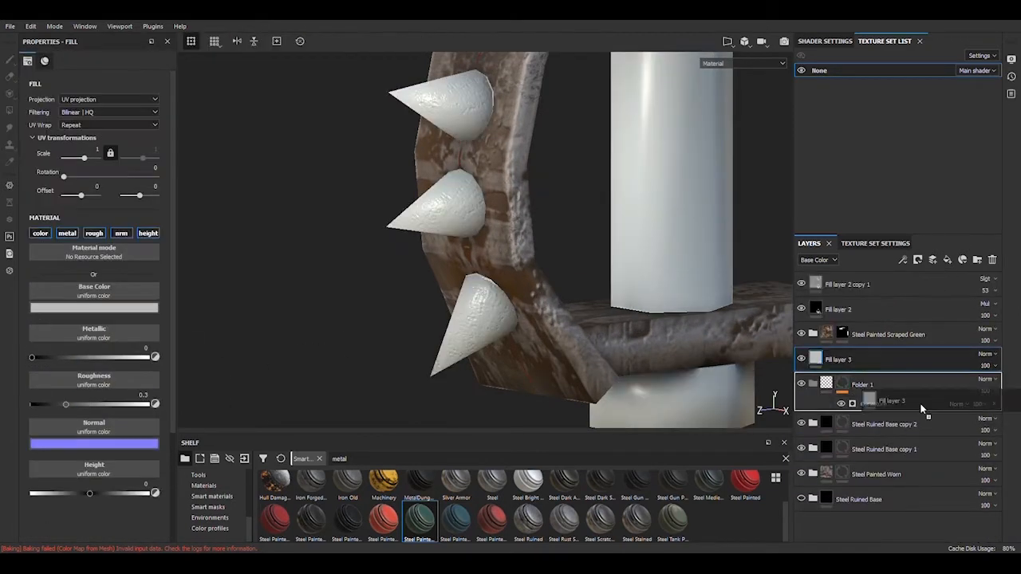
double_click(854, 400)
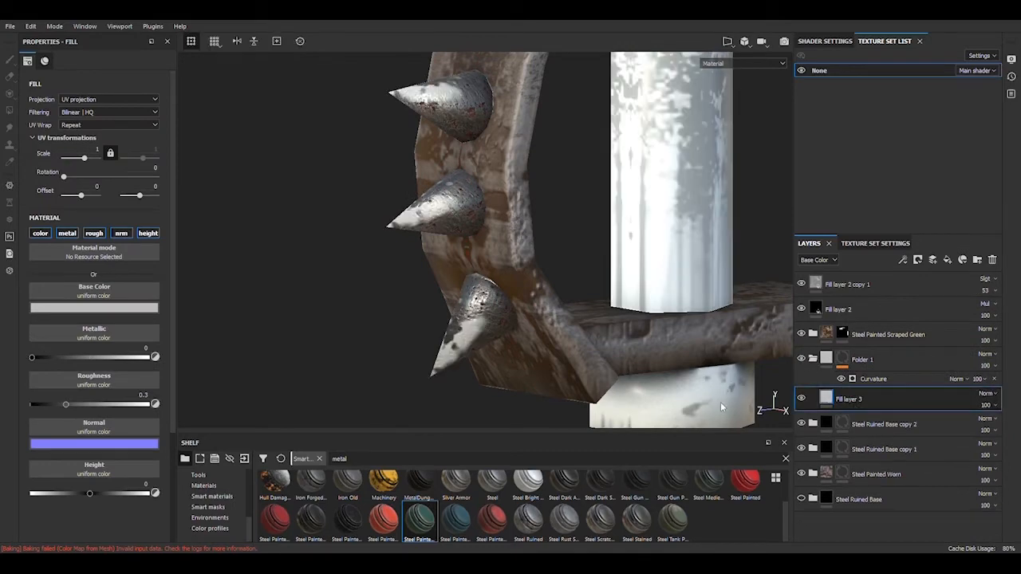
key("ctrl+z")
key("ctrl+z")
Add a fill layer at the top of the Steel Painted Worn group, keeping only its metallic and roughness channels.
left_click(802, 449)
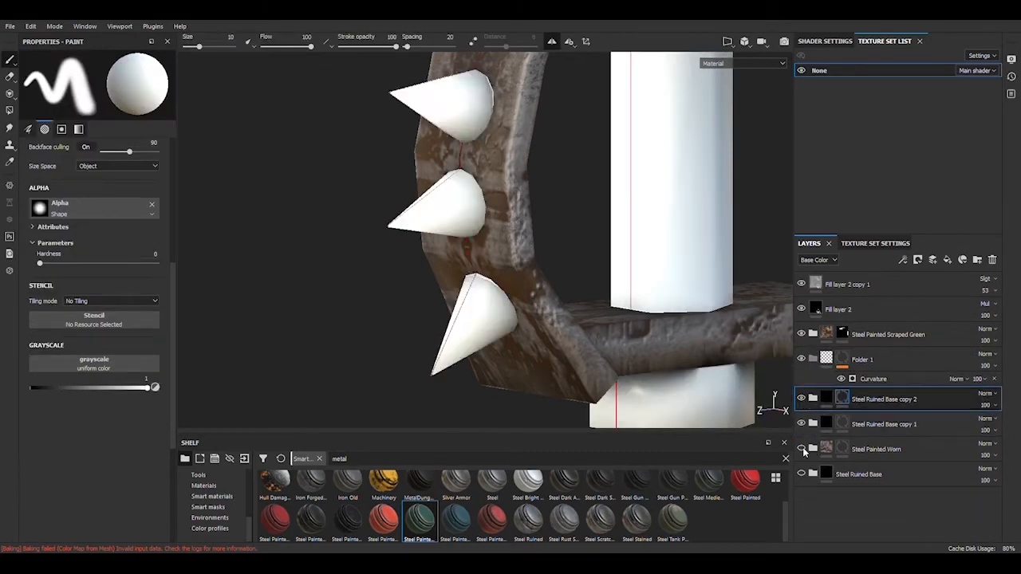
left_click(802, 448)
left_click(813, 448)
left_click(855, 474)
left_click(947, 260)
left_click(40, 233)
left_click(94, 234)
left_click(121, 234)
left_click(148, 233)
left_click(99, 315)
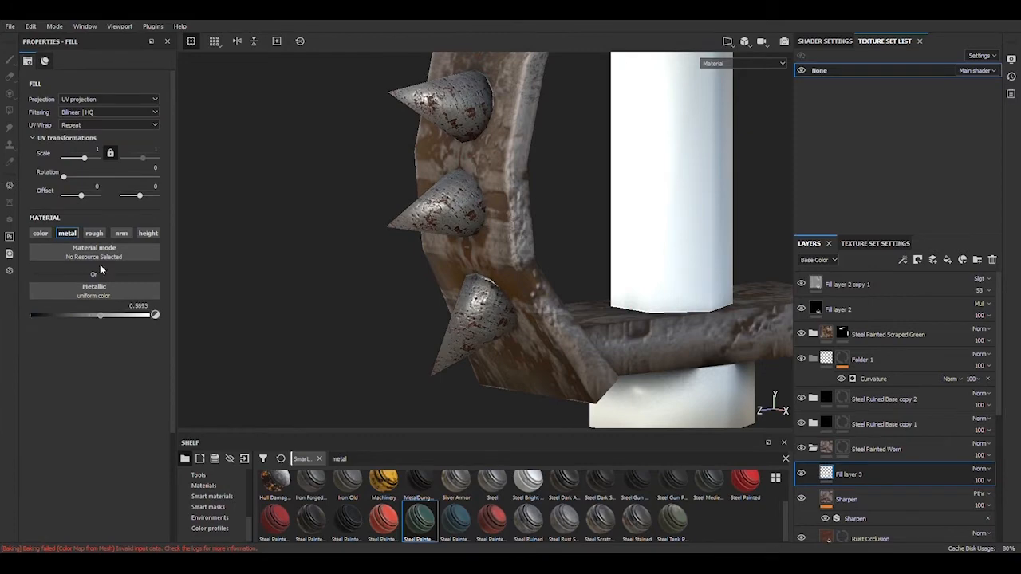
Set Fill layer 3 to Metallic 0.6384 and Roughness 0.5848, checking the spikes and teeth under rotated lighting.
left_click_drag(107, 363, 117, 363)
left_click_drag(112, 315, 81, 317)
left_click_drag(91, 364, 100, 363)
right_click_drag(479, 311, 521, 299, "shift")
scroll(521, 298, "down", 6)
middle_click_drag(524, 239, 518, 322, "alt")
right_click_drag(507, 322, 535, 309, "shift")
scroll(513, 307, "up", 8)
left_click_drag(83, 315, 106, 316)
right_click_drag(431, 332, 509, 322, "shift")
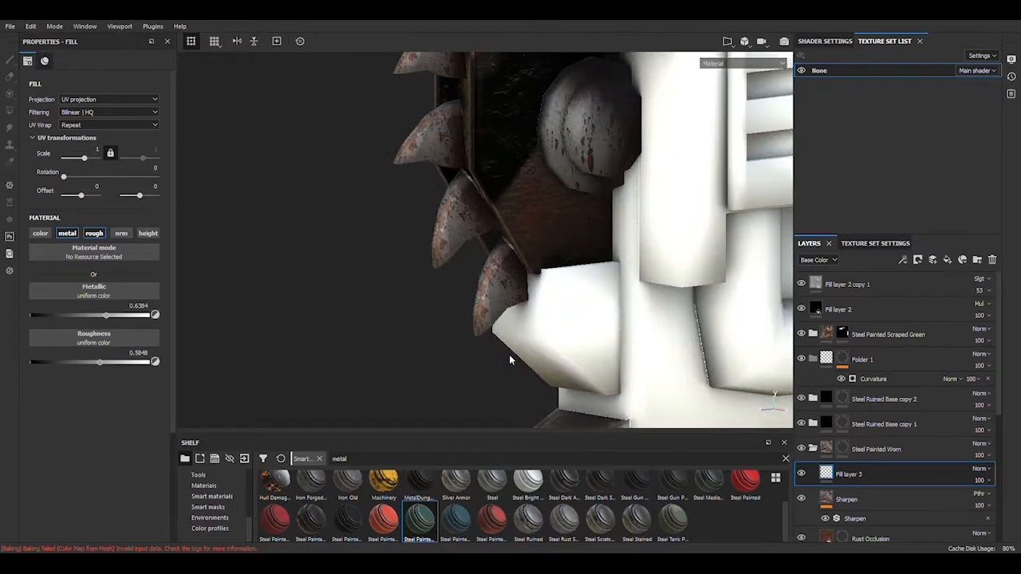
Compare the Steel Painted Worn and Steel Ruined Base copy 1 groups on the model by toggling their visibility.
scroll(509, 321, "down", 6)
middle_click_drag(516, 364, 512, 223, "alt")
left_click(802, 448)
left_click(812, 449)
left_click(801, 448)
left_click(800, 424)
left_click(801, 423)
middle_click_drag(543, 128, 523, 373, "alt")
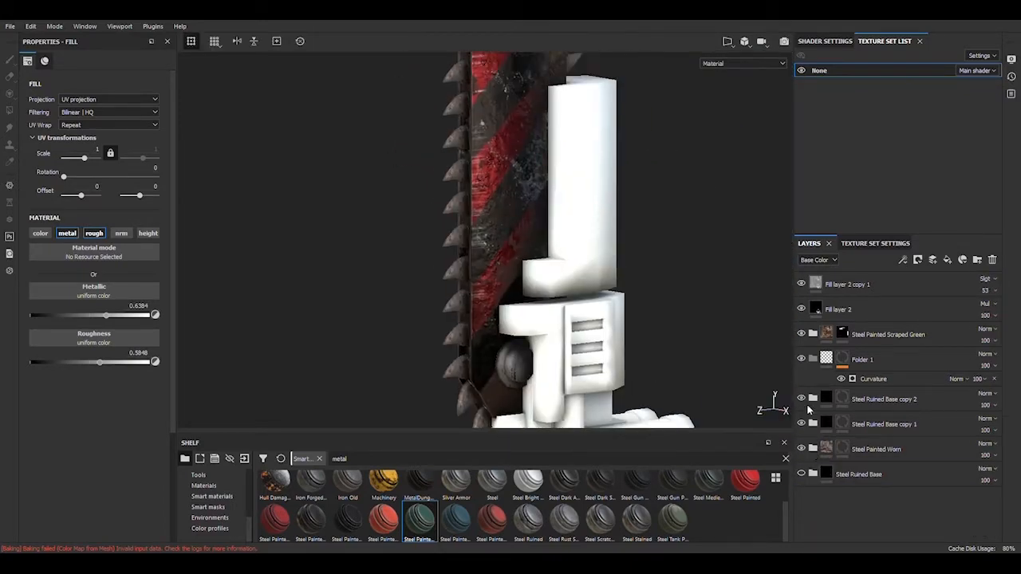
Create a new folder and move it out of Steel Painted Worn, up to Folder 1's place in the stack.
left_click(977, 260)
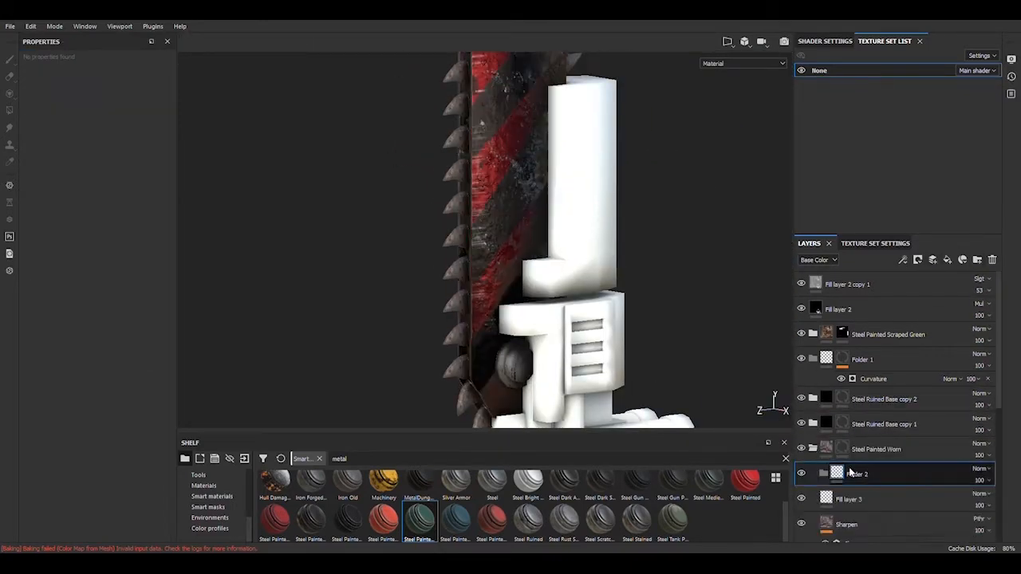
left_click_drag(856, 474, 858, 365)
double_click(861, 398)
left_click(875, 449)
left_click(872, 426, "shift")
left_click_drag(872, 426, 926, 403)
left_click_drag(873, 361, 933, 408)
key("ctrl+z")
key("ctrl+z")
Move Steel Ruined Base copy 1 and copy 2 into the new folder and rename the folder Hoja.
left_click(842, 424)
left_click(802, 425)
left_click(801, 425)
left_click(875, 449)
left_click(872, 426, "shift")
left_click_drag(873, 425, 872, 351)
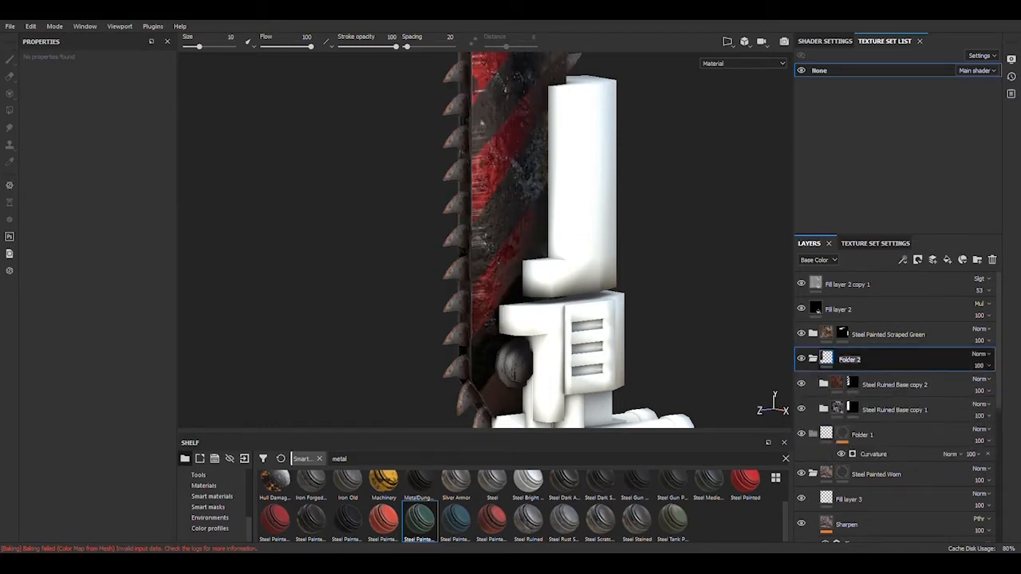
Add a metallic-and-roughness-only fill layer on top inside Hoja, with Metallic 0.3527 and Roughness 0.6116.
left_click(946, 260)
left_click(40, 233)
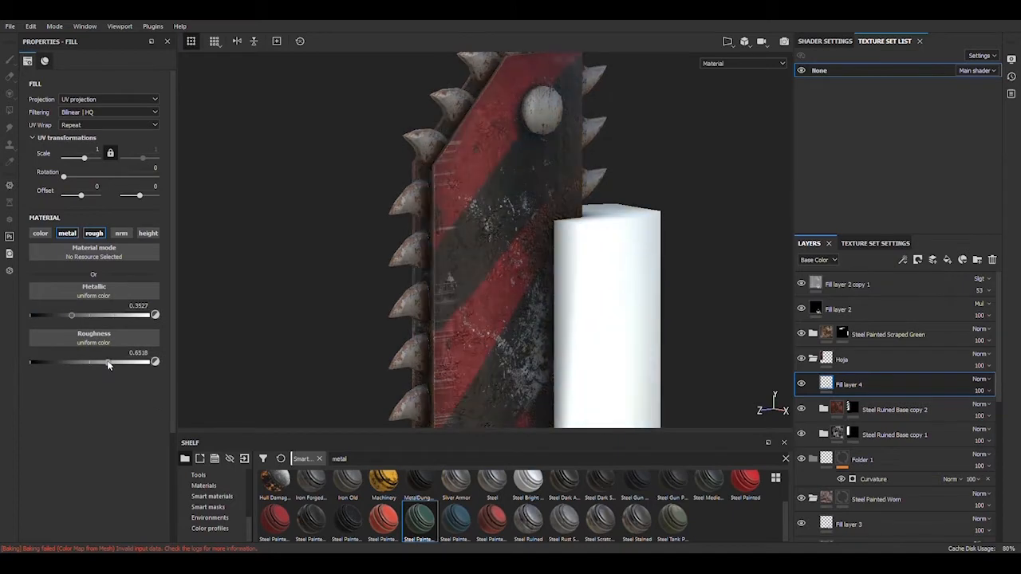
left_click_drag(103, 362, 111, 362)
right_click_drag(447, 335, 471, 325, "shift")
scroll(472, 326, "down", 5)
middle_click_drag(472, 325, 476, 224, "alt")
left_click_drag(435, 343, 418, 346, "alt")
middle_click_drag(479, 359, 465, 261, "alt")
right_click_drag(479, 308, 528, 307, "shift")
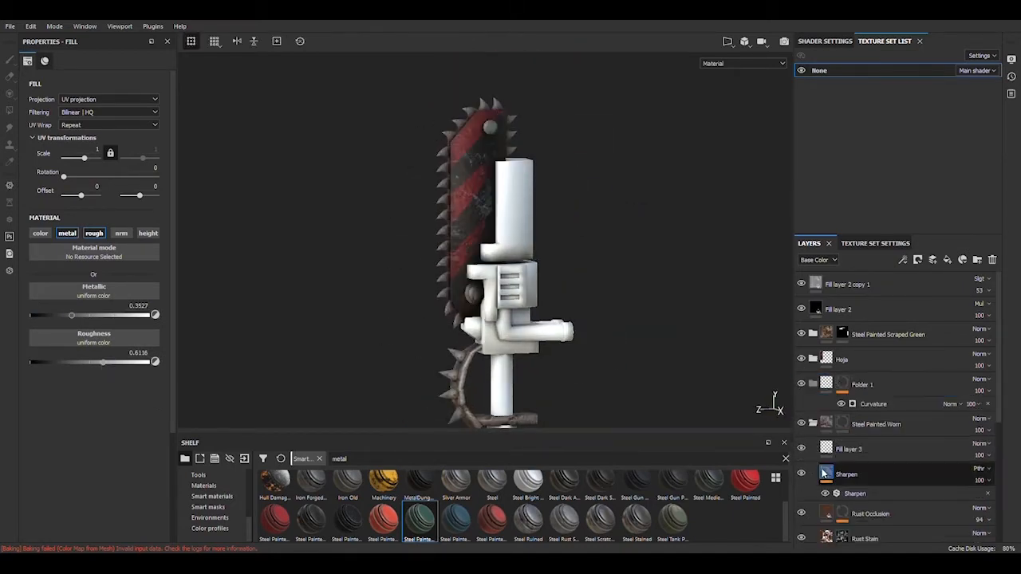
Set Fill layer 3 in Steel Painted Worn to Metallic 0.933 and Roughness 0.5357, checking it under rotated lighting.
left_click(831, 449)
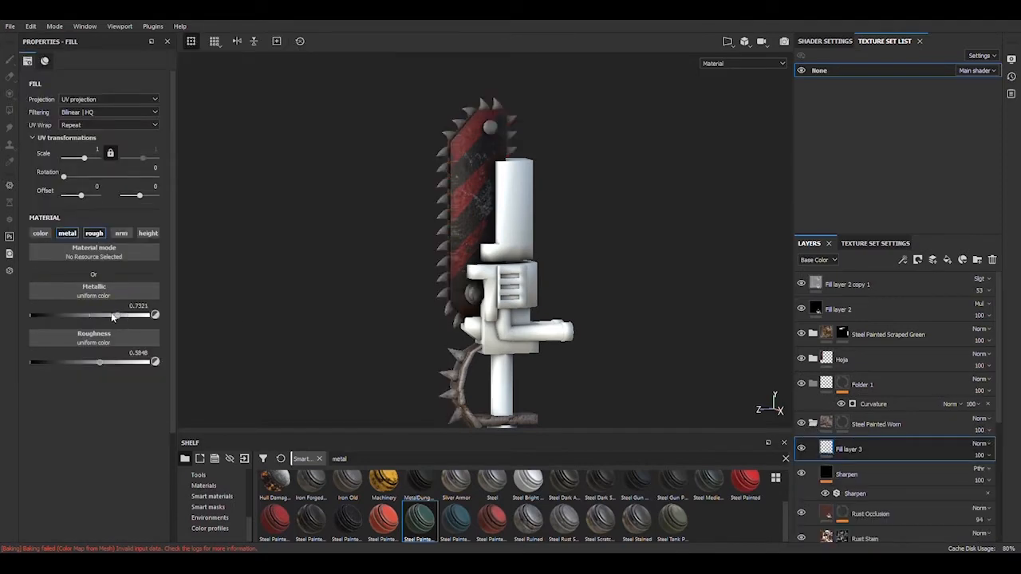
left_click_drag(112, 317, 81, 317)
scroll(315, 290, "up", 5)
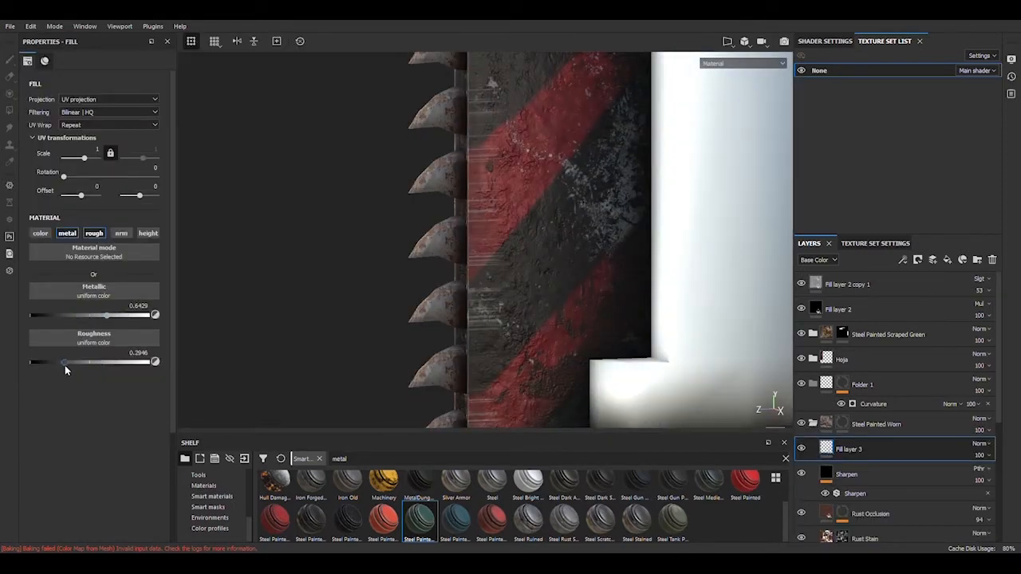
right_click_drag(439, 325, 478, 325, "shift")
left_click_drag(107, 316, 142, 321)
right_click_drag(221, 326, 423, 333, "shift")
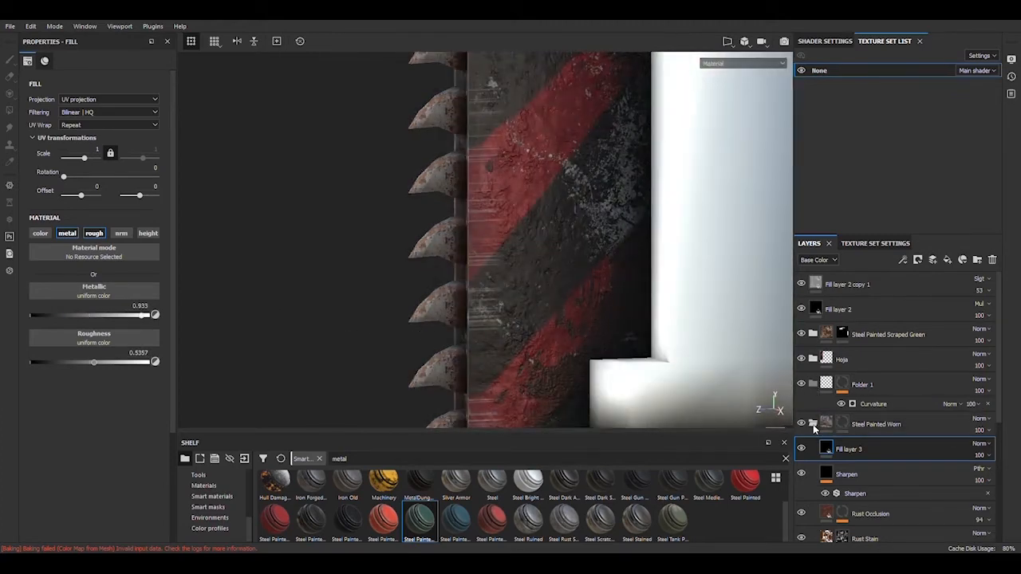
Add a black mask to the Hoja folder and reveal only the chainsaw blade in it with Polygon Fill.
left_click(814, 360)
left_click(827, 387)
left_click(829, 361)
right_click(830, 360)
left_click(860, 375)
key("4")
left_click(513, 267)
left_click(813, 361)
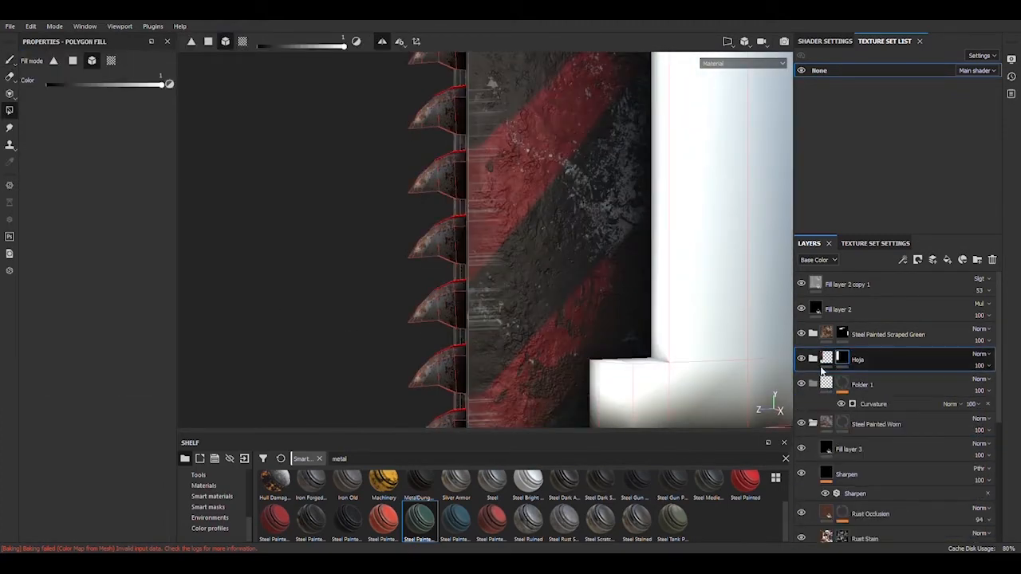
Set Fill layer 3 to Metallic 0.7902 and Roughness 0.3482, checking the teeth under rotated lighting.
left_click(798, 451)
left_click_drag(94, 364, 123, 364)
right_click_drag(264, 342, 470, 342, "shift")
left_click_drag(124, 364, 100, 363)
right_click_drag(239, 340, 431, 343, "shift")
left_click_drag(141, 317, 124, 319)
right_click_drag(247, 343, 399, 343, "shift")
left_click_drag(99, 365, 71, 364)
right_click_drag(256, 351, 454, 353, "shift")
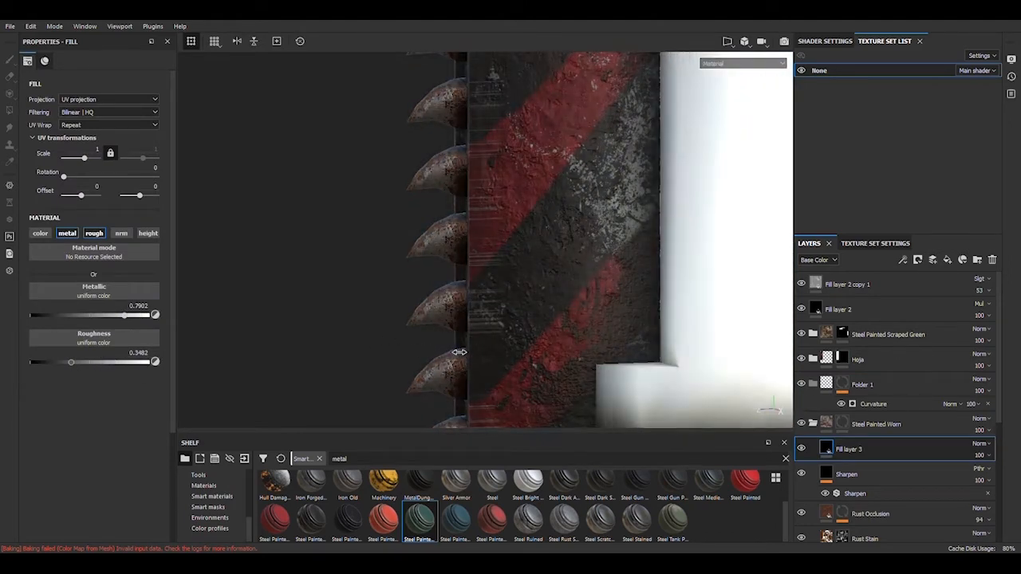
Set Fill layer 4 in Hoja to Metallic 0.692 and Roughness 0.567, check it under rotated lighting and save the project.
scroll(463, 339, "down", 5)
scroll(505, 255, "up", 4)
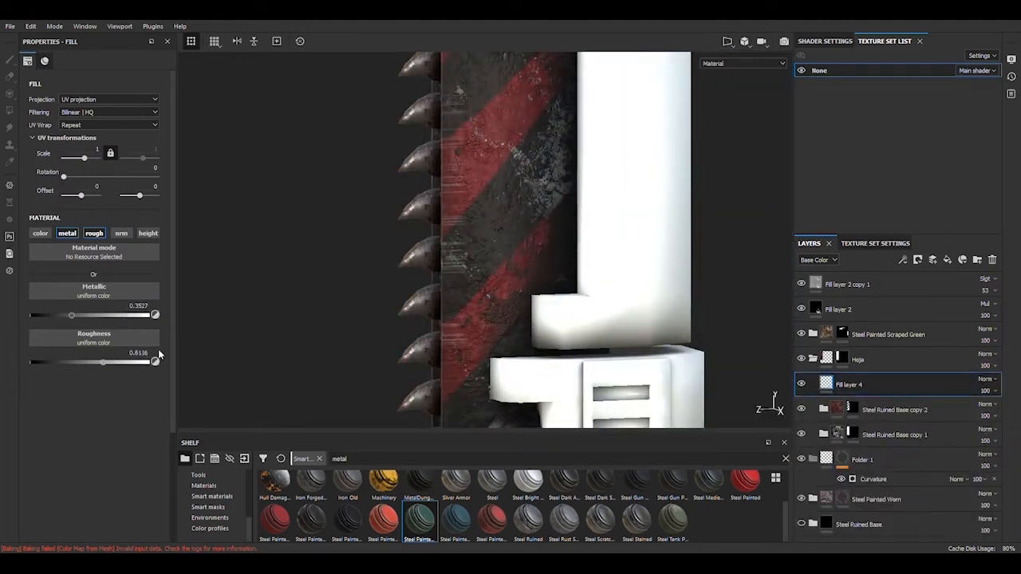
mouse_move(102, 364)
left_mouse_down()
mouse_move(110, 369)
mouse_move(98, 365)
left_mouse_up()
right_click_drag(343, 335, 510, 328, "shift")
left_click_drag(72, 316, 112, 318)
right_click_drag(319, 328, 501, 319, "shift")
scroll(503, 276, "down", 5)
middle_click_drag(547, 339, 535, 301, "alt")
right_click_drag(535, 301, 615, 300, "shift")
key("ctrl+s")
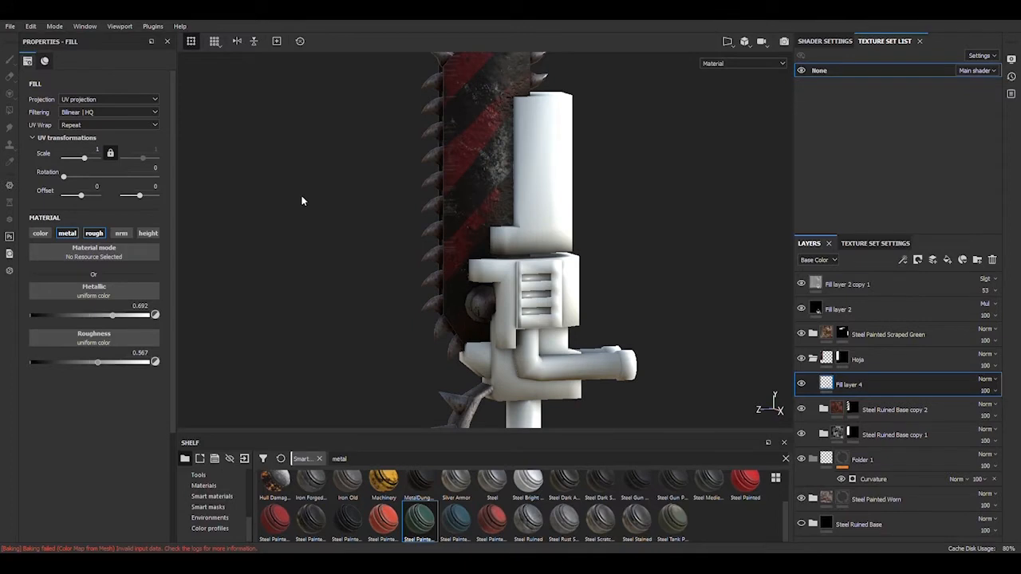
Check Folder 1 by toggling its visibility and delete it from the layer stack.
left_click_drag(516, 346, 710, 413, "alt")
middle_click_drag(717, 413, 707, 346, "alt")
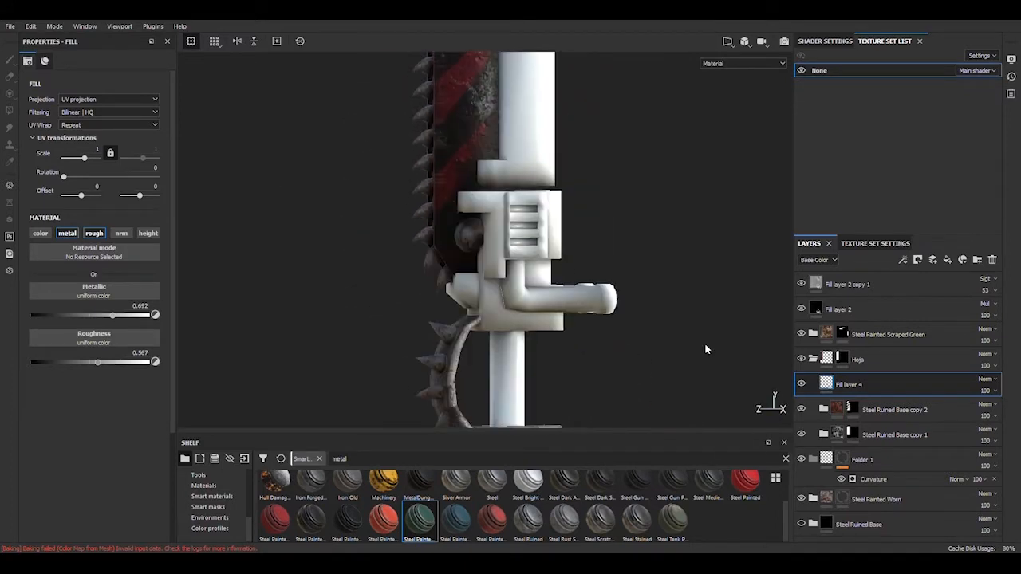
left_click(813, 360)
left_click(808, 385)
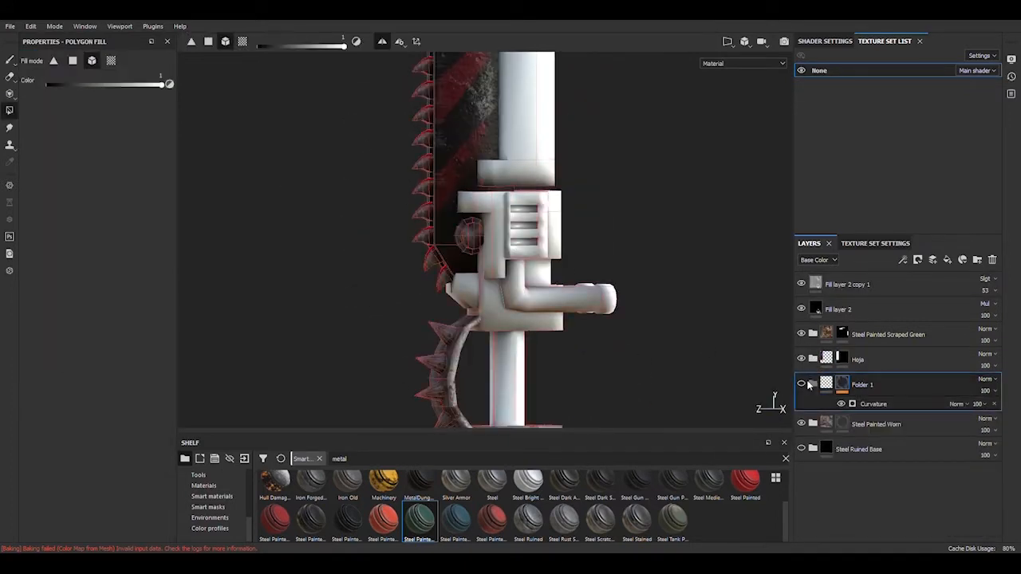
left_click(801, 386)
middle_click_drag(581, 227, 604, 327, "alt")
mouse_move(476, 129)
right_mouse_down("alt")
mouse_move(560, 301)
mouse_move(512, 290)
right_mouse_up("alt")
Fill the slotted vent panel on the engine housing into the Steel Painted Worn mask with Polygon Fill.
left_click(826, 385)
left_click(842, 385)
left_click(565, 289)
left_click_drag(513, 289, 484, 280, "alt")
Add a fill layer with a black mask on top inside Steel Painted Worn and fill the vent panel into its mask.
left_click(813, 383)
left_click(947, 260)
right_click_drag(634, 303, 678, 311, "alt")
middle_click_drag(591, 290, 518, 273, "alt")
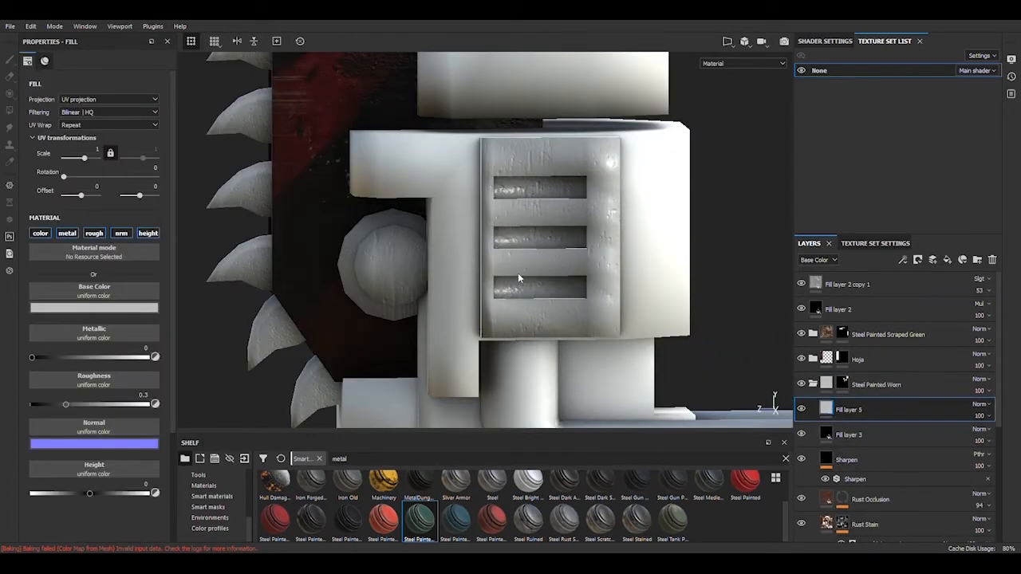
right_click(827, 408)
left_click(863, 424)
left_click(614, 239)
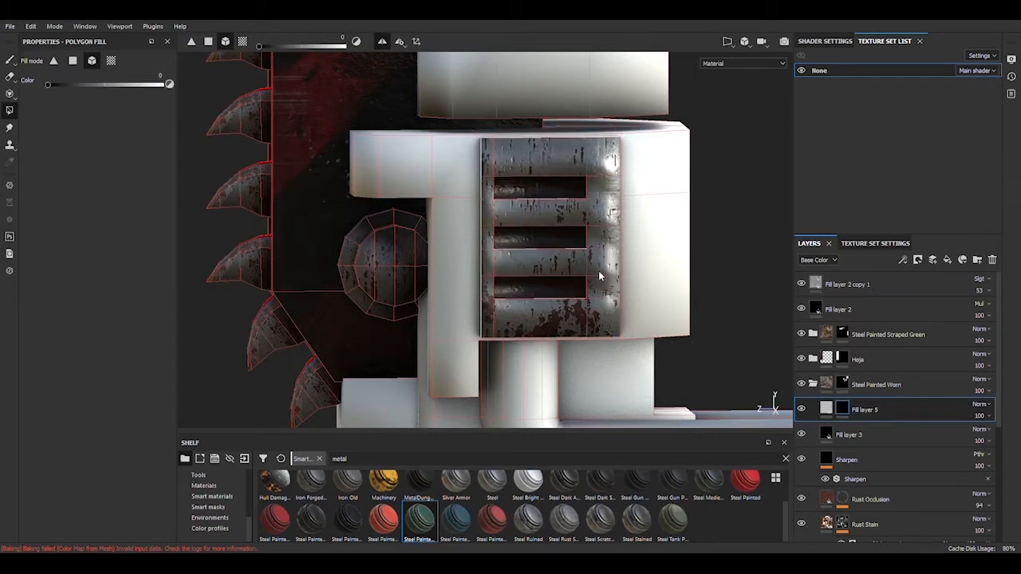
key("x")
left_click(500, 261)
right_click(842, 408)
left_click(877, 454)
left_click(802, 409)
left_click(802, 409)
left_click(802, 409)
key("ctrl+z")
key("ctrl+z")
key("ctrl+z")
key("ctrl+z")
Change Fill layer 5's base color to a near-black grey.
scroll(636, 276, "down", 3)
scroll(636, 276, "up", 2)
left_click(826, 408)
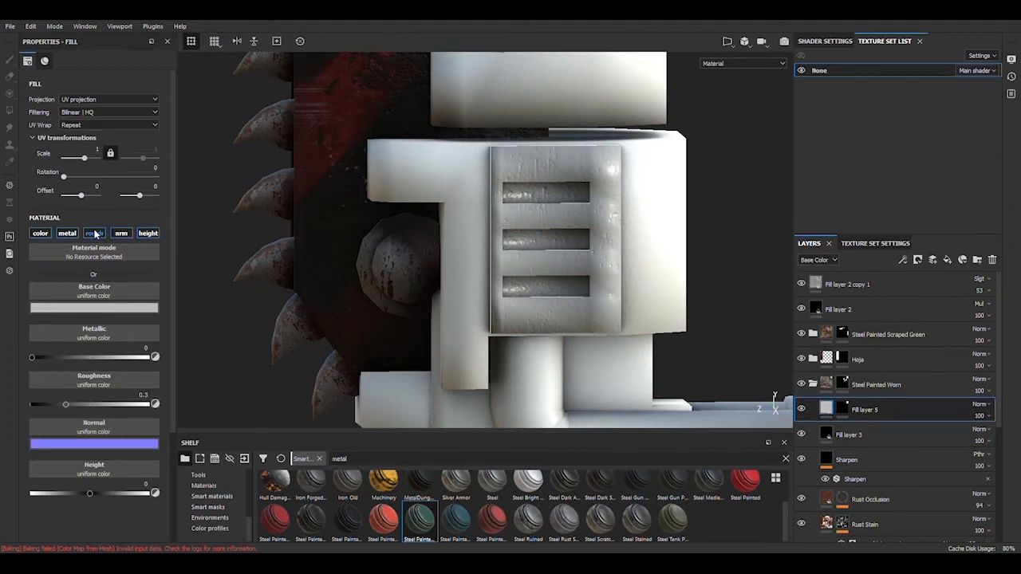
scroll(581, 271, "down", 3)
scroll(582, 272, "up", 5)
left_click(94, 308)
left_click_drag(90, 396, 88, 400)
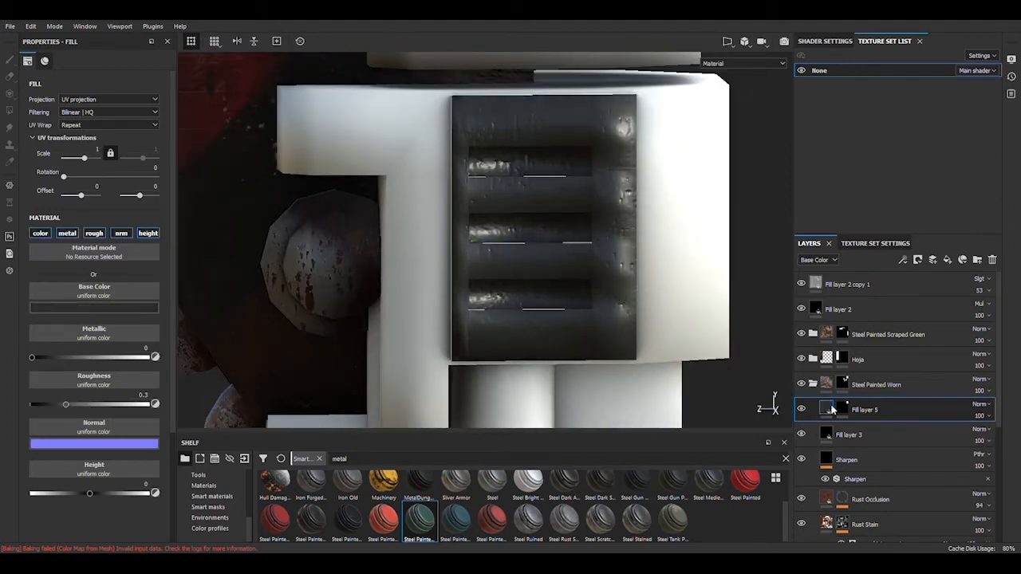
Erase Fill layer 5's mask around the three vent slots with a size 3.05 eraser and limit the layer to color.
left_click(842, 408)
key("2")
left_click_drag(628, 293, 571, 350)
key("ctrl+z")
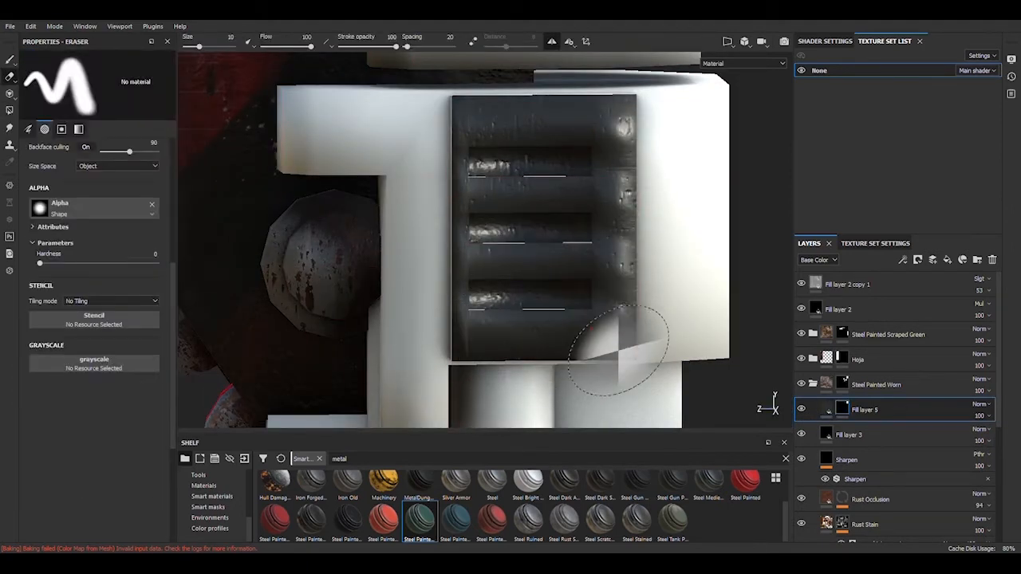
left_click_drag(631, 183, 628, 121)
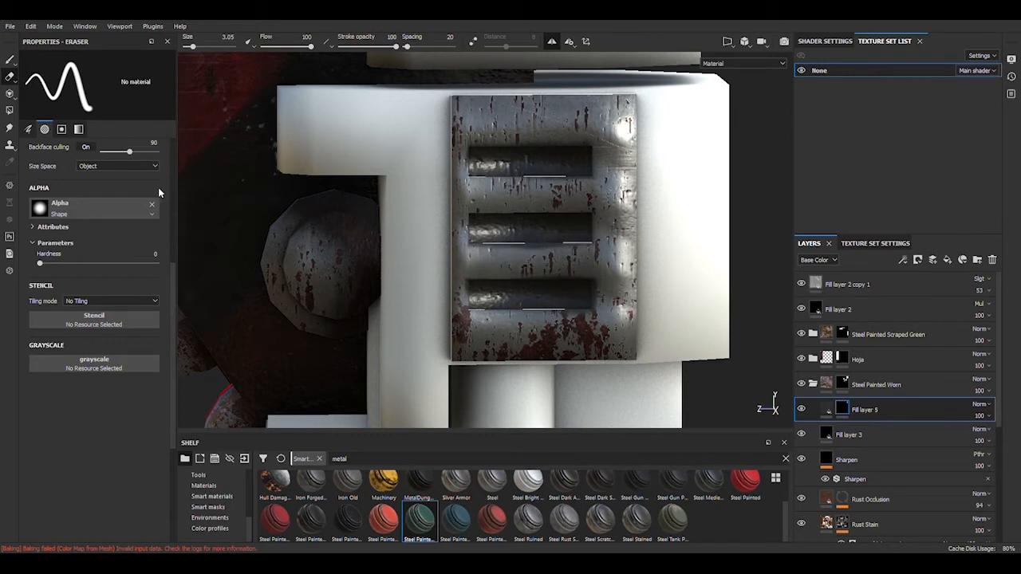
left_click(826, 410)
left_click(38, 232, "alt")
right_click(828, 409)
left_click(862, 343)
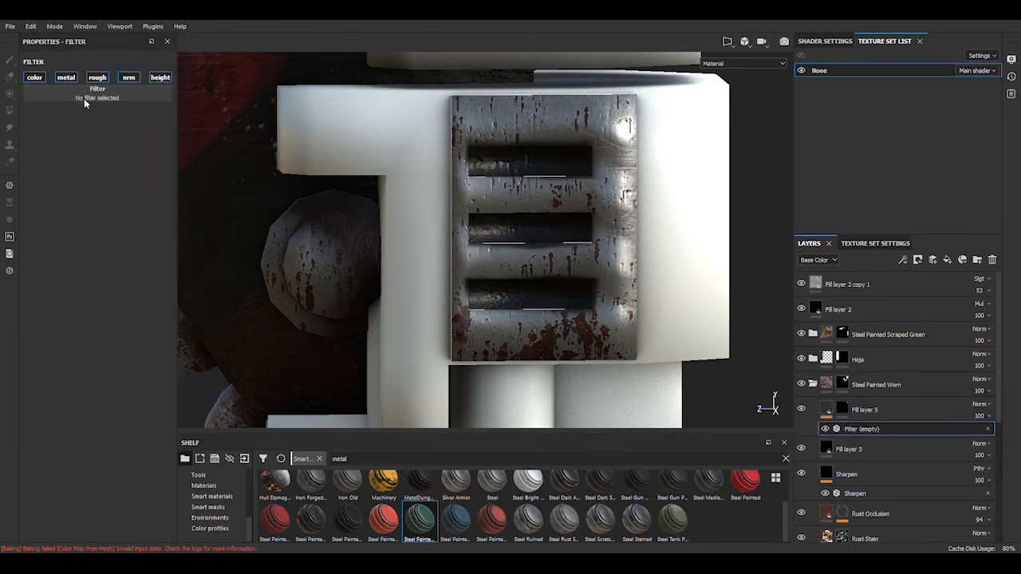
left_click(988, 429)
Add a Blur filter with intensity 0.94 to Fill layer 5's mask and check the vent panel from several angles.
right_click(842, 409)
left_click(883, 153)
left_click_drag(44, 131, 41, 133)
scroll(609, 136, "down", 4)
left_click_drag(609, 137, 485, 144, "alt")
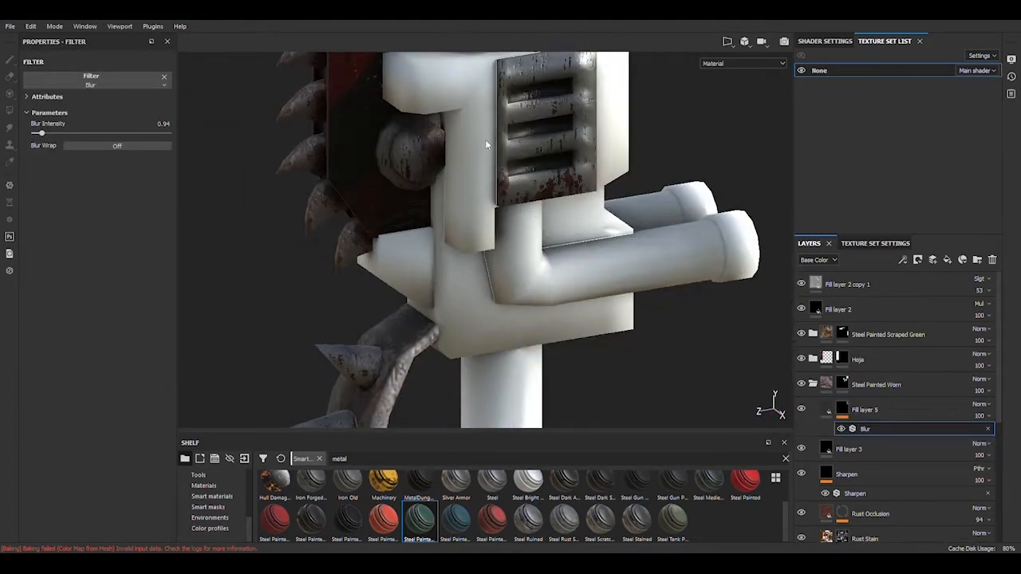
scroll(485, 143, "down", 5)
middle_click_drag(486, 144, 486, 230, "alt")
scroll(486, 231, "up", 2)
left_click_drag(486, 230, 481, 183, "alt")
scroll(481, 189, "up", 3)
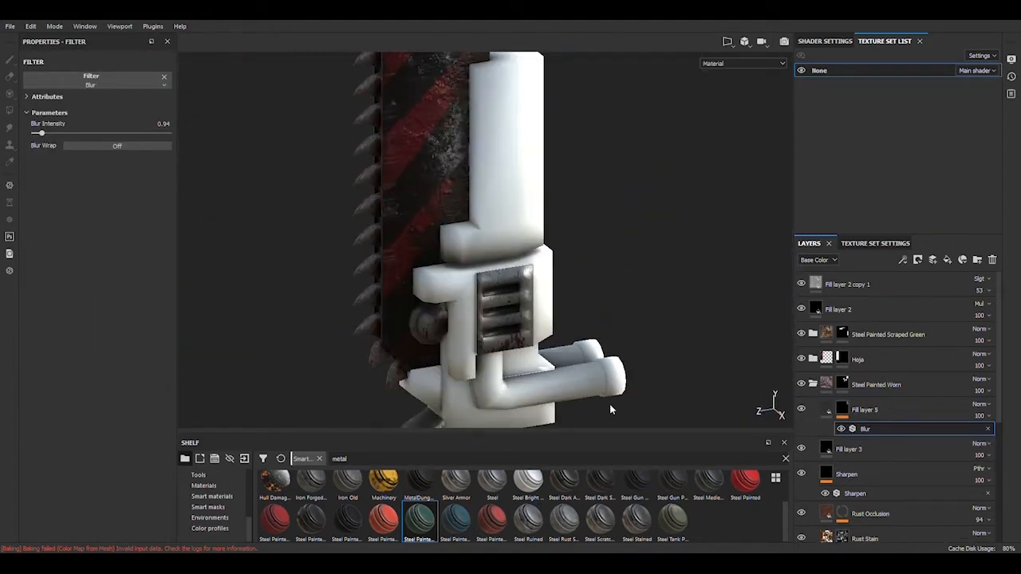
Add the Steel Rust Surface smart material below Fill layer 2 with a black mask and fill the two pipes into it.
scroll(610, 409, "up", 3)
left_click_drag(570, 521, 875, 322)
left_click_drag(731, 329, 530, 284, "alt")
right_click(831, 336)
left_click(861, 357)
key("4")
left_click(616, 312)
Expand the Steel Rust Surface group and delete an unneeded layer from it.
left_click(812, 334)
left_click(803, 361)
left_click_drag(528, 356, 638, 351, "alt")
left_click(991, 260)
Limit the Base metal layer to color, metallic and roughness and change its base color to a bluish purple.
left_click(808, 404)
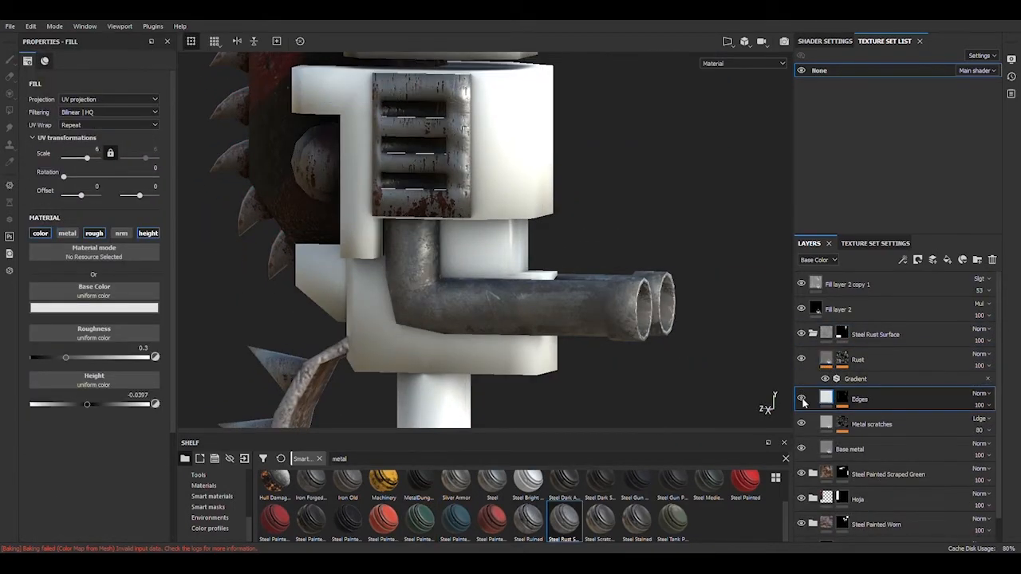
left_click(831, 451)
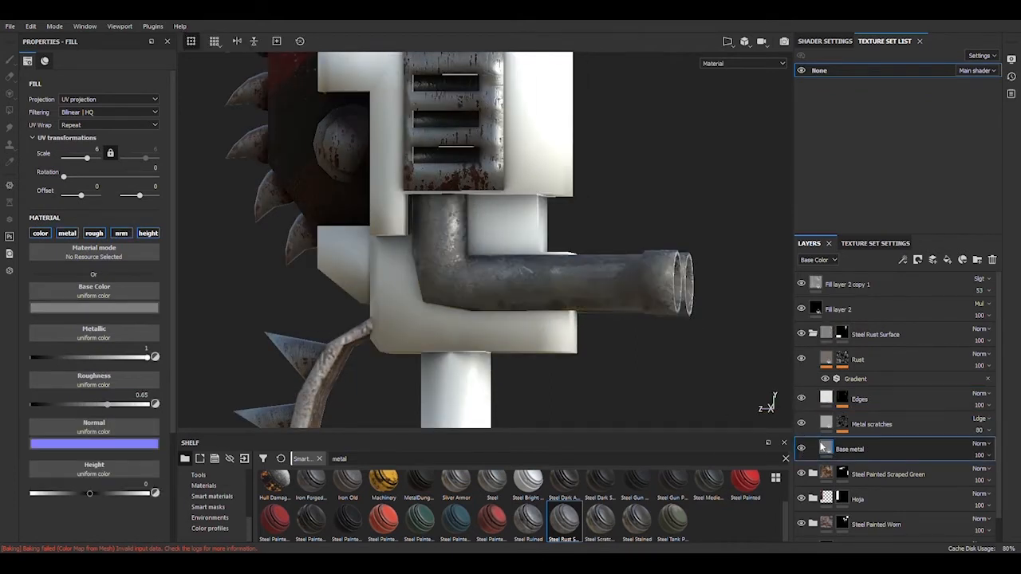
scroll(832, 450, "down", 1)
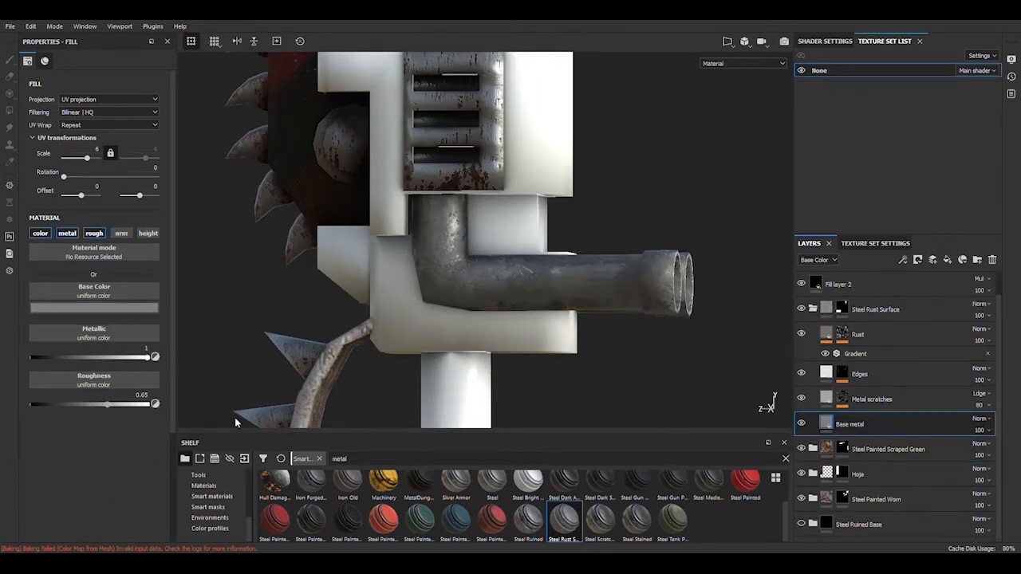
Set the opacity of the Metal scratches, Edges and Rust layers in Steel Rust Surface to 60.
left_click(872, 398)
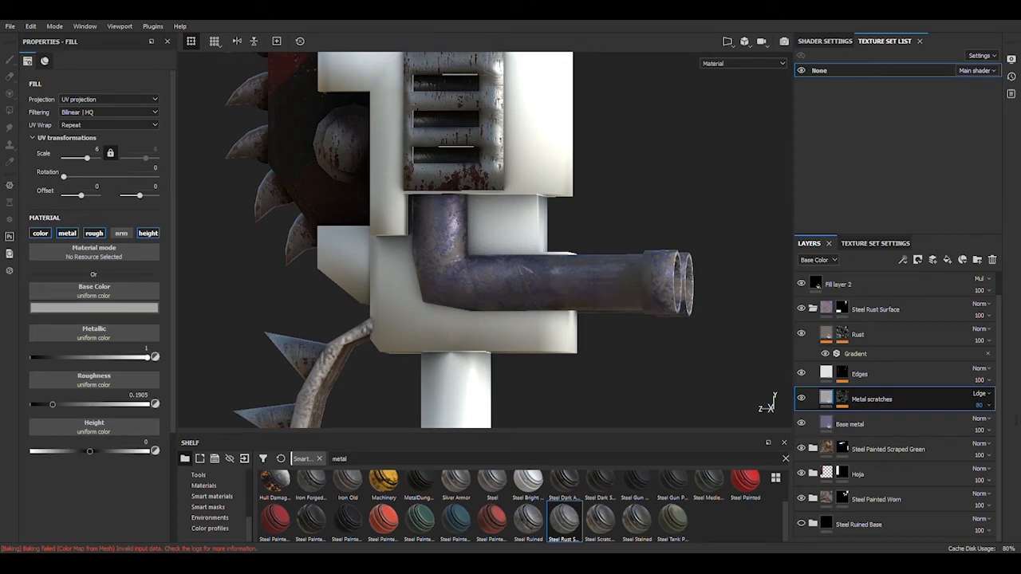
left_click(807, 375)
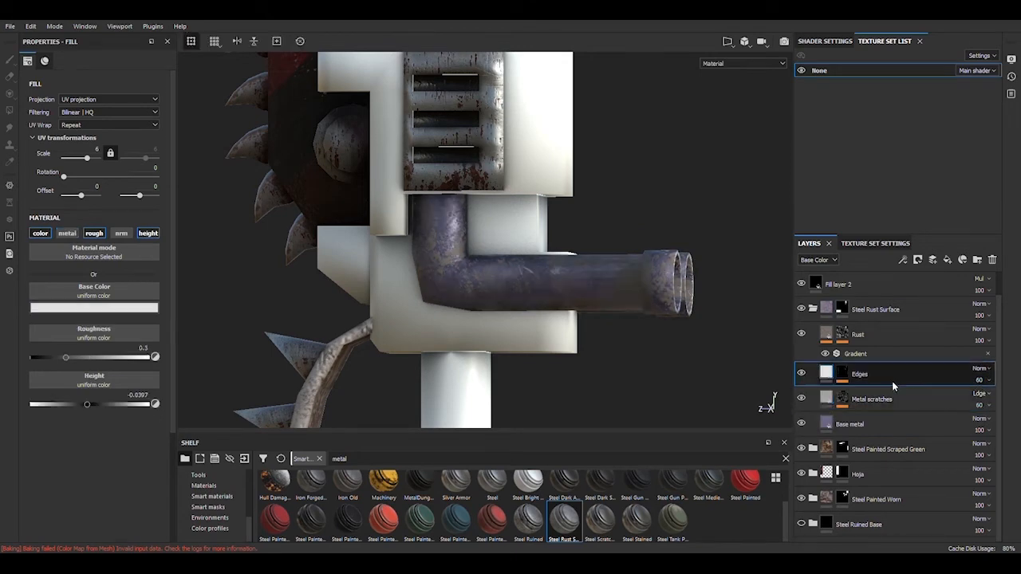
left_click(805, 422)
left_click(854, 334)
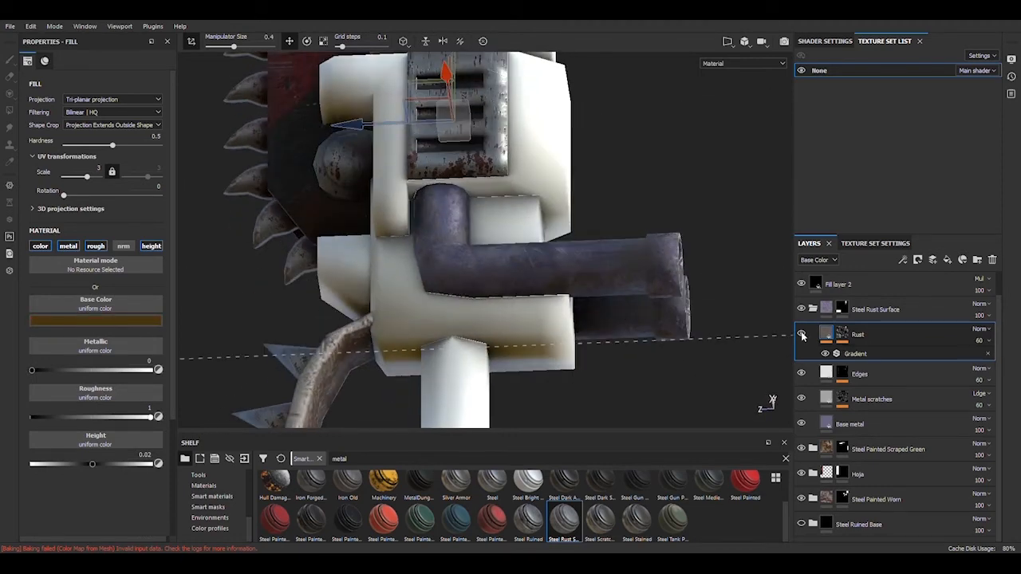
Adjust the Mask Editor settings on the Rust layer's mask and check the rust on the pipes.
left_click(875, 354)
mouse_move(98, 169)
left_mouse_down()
mouse_move(107, 167)
mouse_move(76, 166)
mouse_move(96, 169)
left_mouse_up()
mouse_move(98, 191)
left_mouse_down()
mouse_move(55, 190)
mouse_move(80, 191)
left_mouse_up()
scroll(446, 255, "down", 4)
left_click_drag(447, 255, 339, 258, "alt")
scroll(479, 252, "up", 4)
Create a folder named Tubos below Fill layer 2 and move the Steel Rust Surface group into it.
left_click(814, 309)
left_click(977, 260)
left_click_drag(859, 362, 857, 323)
double_click(851, 334)
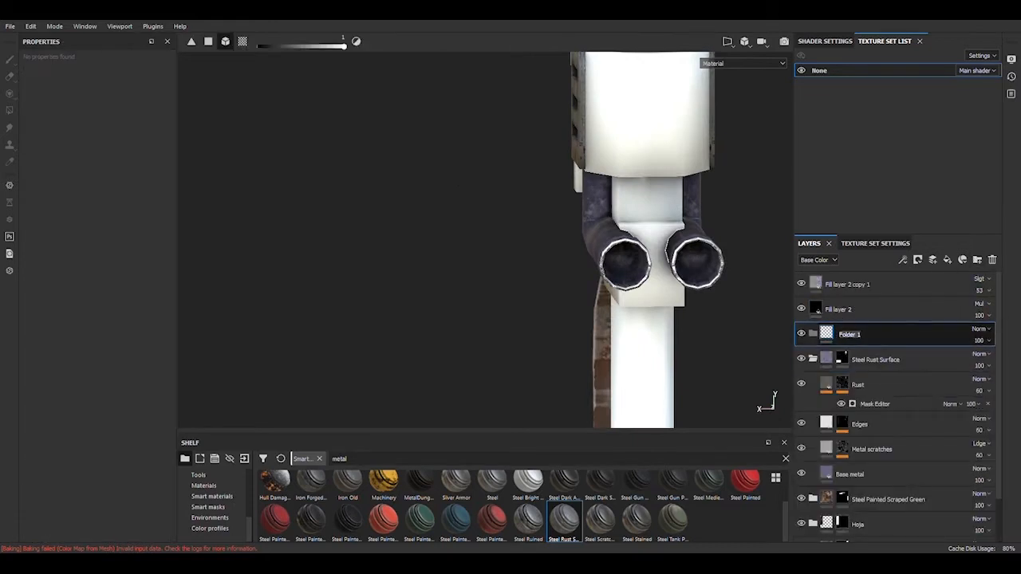
left_click(813, 359)
left_click_drag(875, 360, 921, 350)
Move the Rust layer of a newly added Machinery smart material to the top of Steel Rust Surface and delete the leftover Machinery group.
left_click_drag(518, 313, 630, 319, "alt")
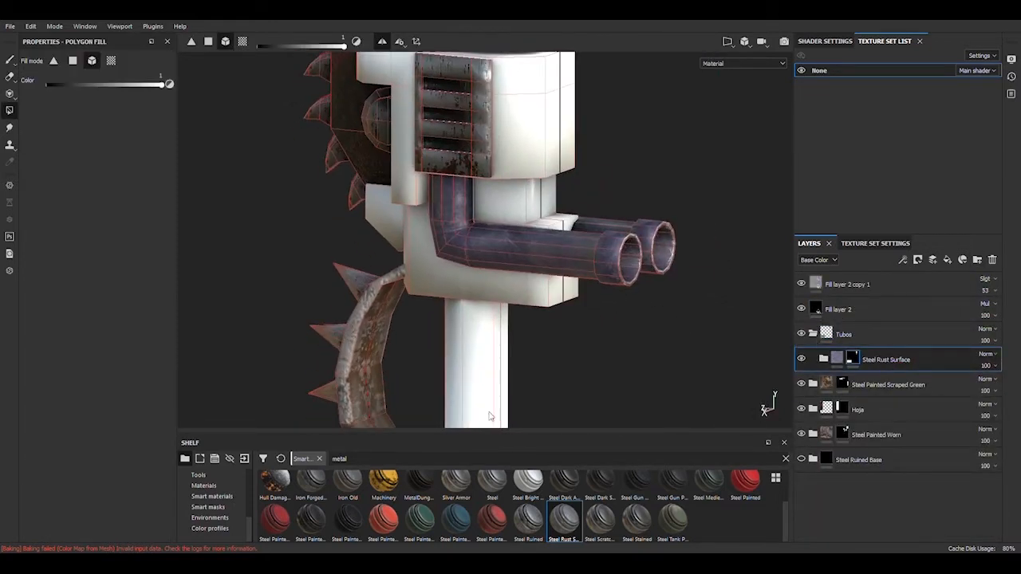
left_click_drag(387, 493, 878, 351)
left_click(823, 361)
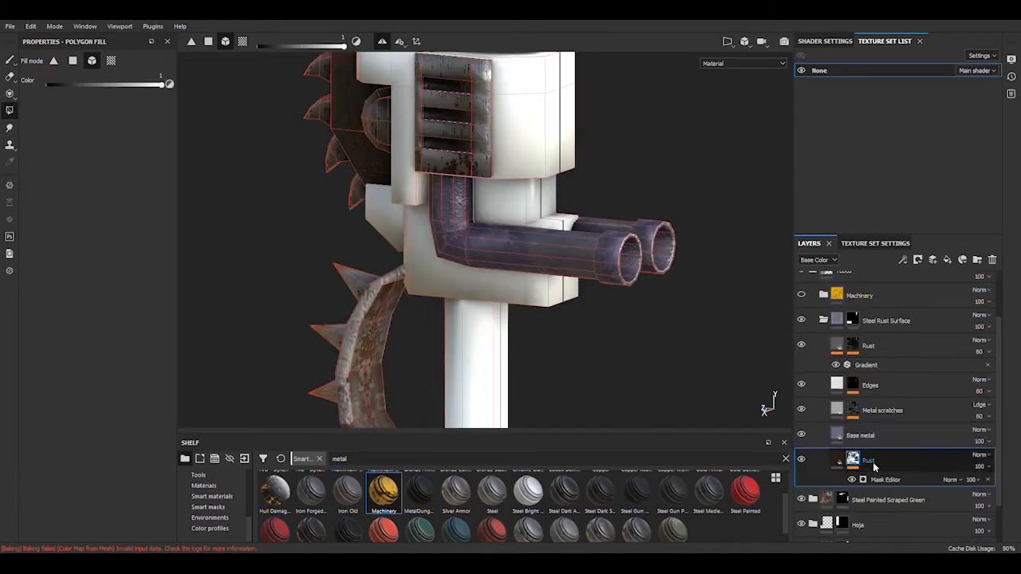
left_click_drag(869, 465, 903, 343)
left_click_drag(554, 279, 524, 335, "alt")
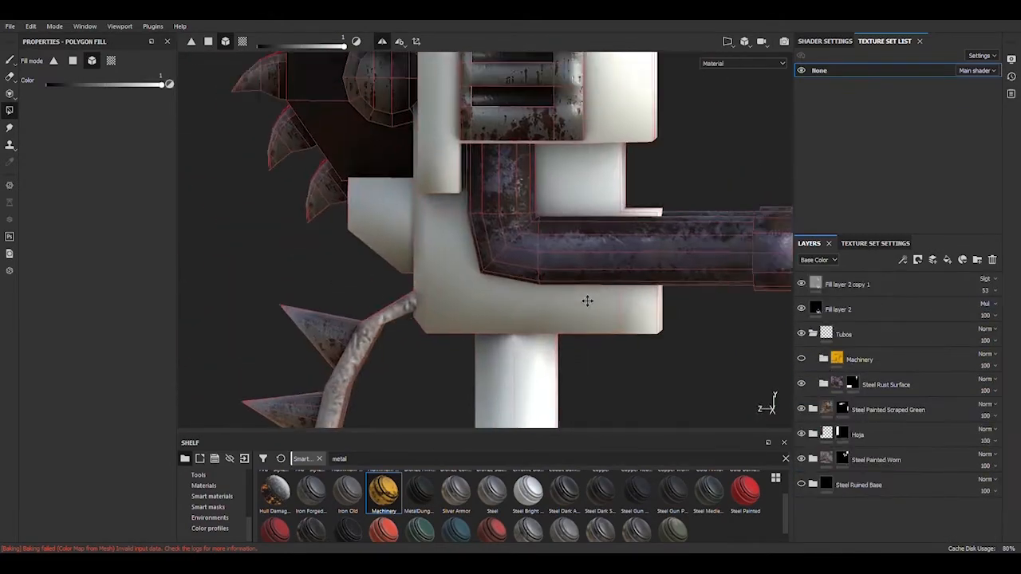
left_click(869, 361)
left_click(823, 359)
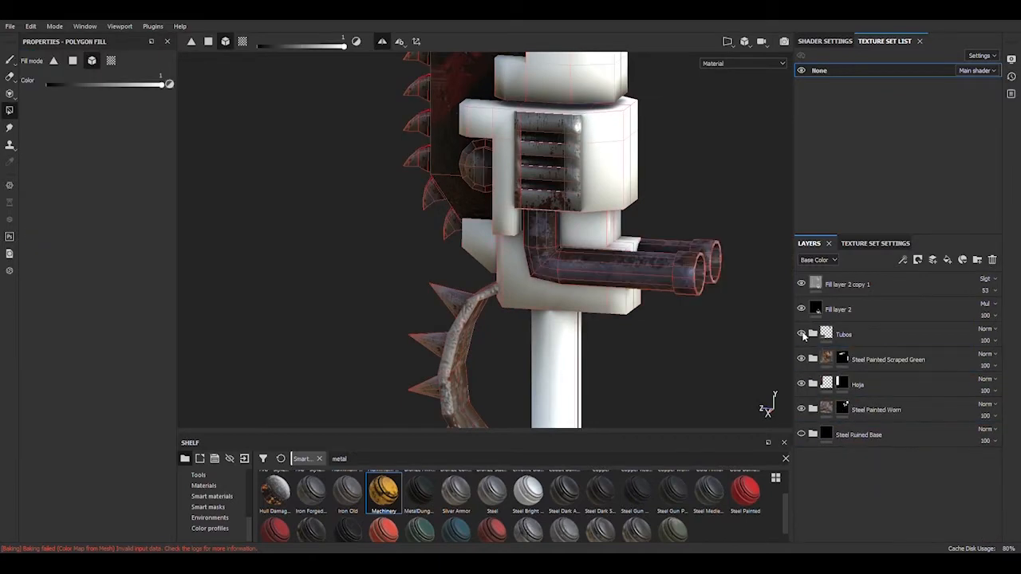
Add a fill layer with a near-black base color at the top of the Steel Rust Surface group.
left_click_drag(510, 239, 416, 327, "alt")
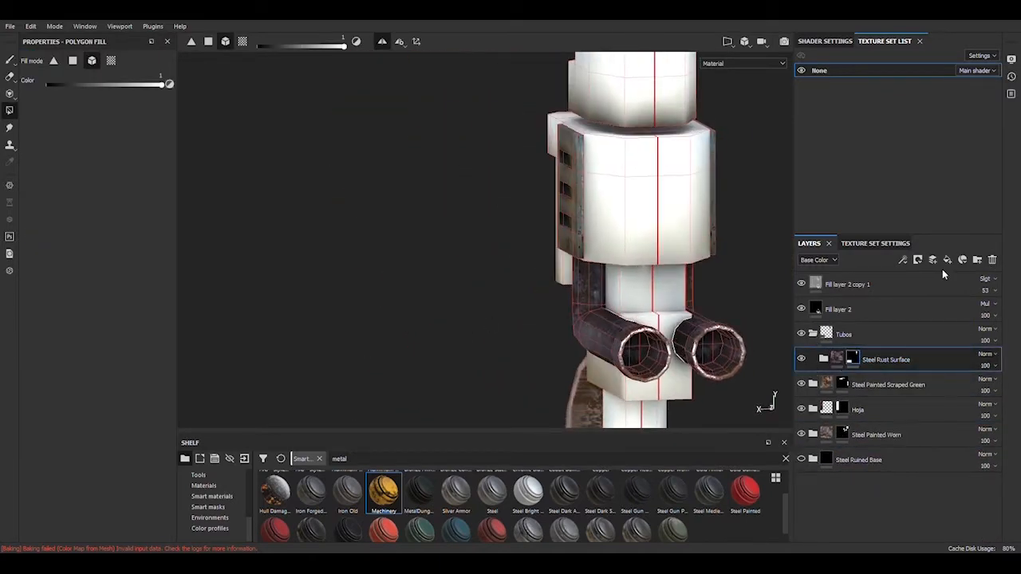
left_click(856, 385)
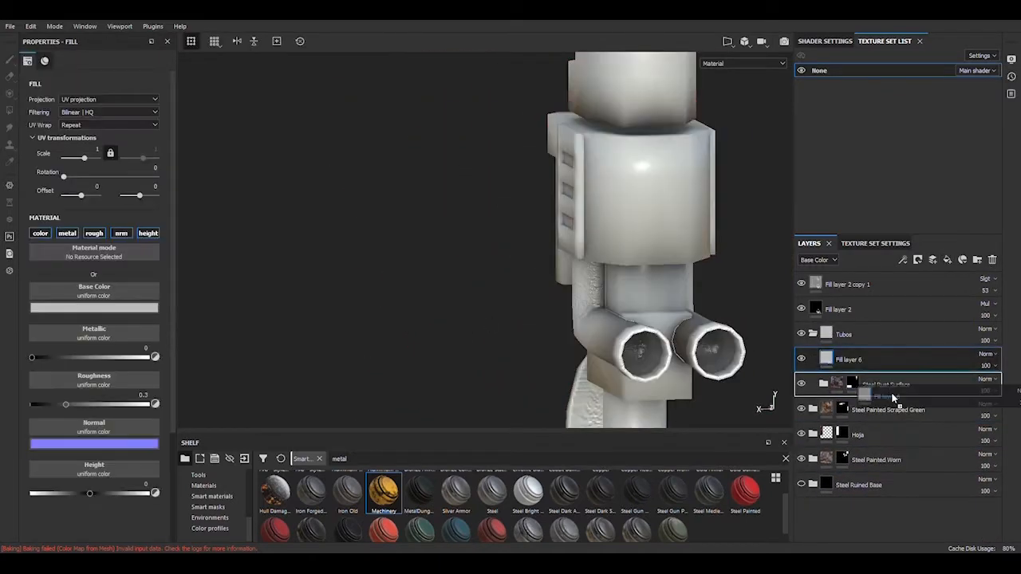
left_click_drag(857, 386, 855, 373)
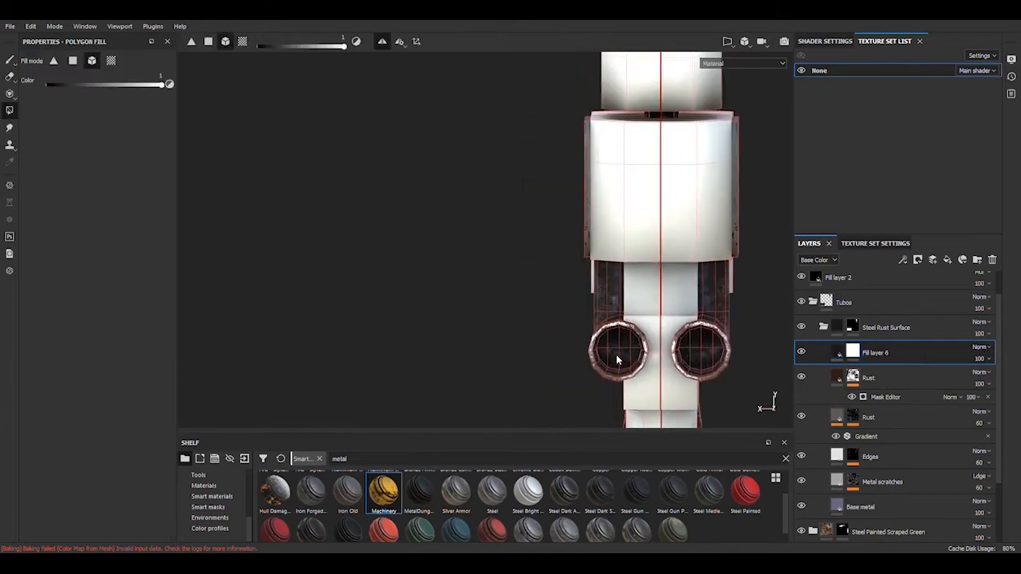
Give Fill layer 6 a black mask and fill the inner faces of both pipe openings into it.
scroll(616, 354, "up", 3)
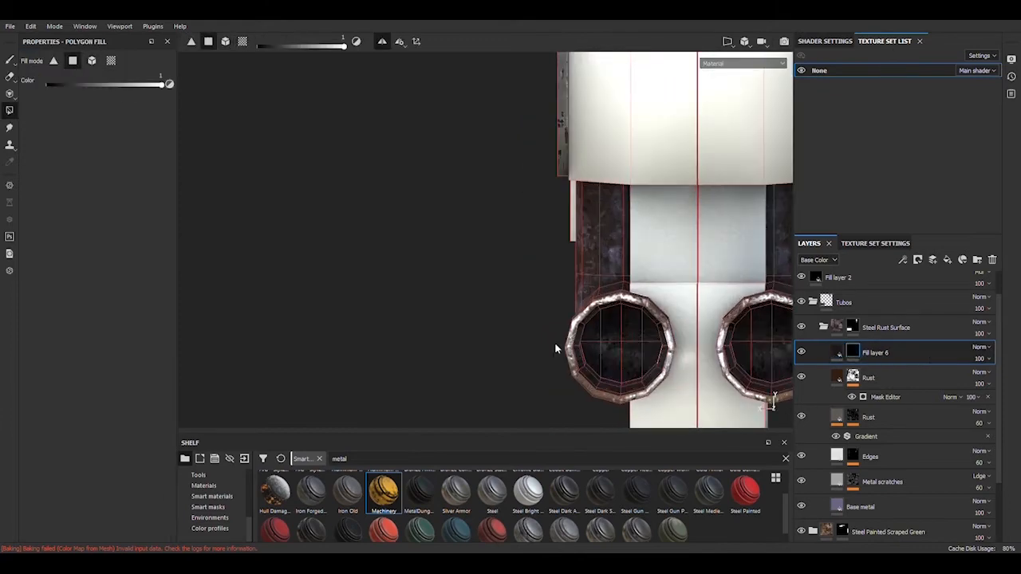
middle_click_drag(632, 335, 692, 356)
left_click_drag(692, 356, 519, 278, "alt")
left_click_drag(529, 341, 640, 346, "alt")
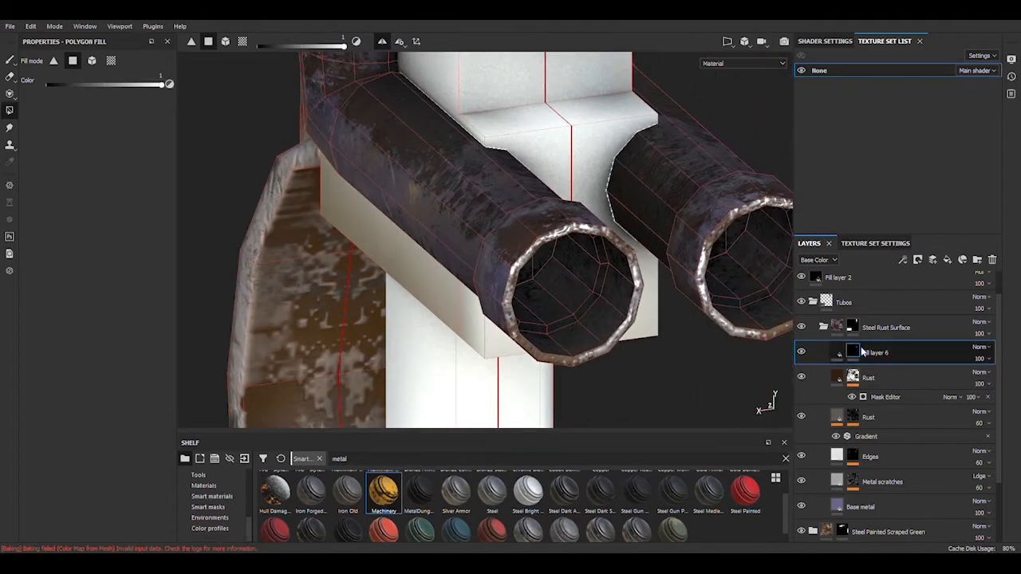
Add a Blur filter with intensity 2.27 to Fill layer 6's mask.
left_click(902, 260)
left_click(925, 329)
left_click(95, 80)
left_click(238, 148)
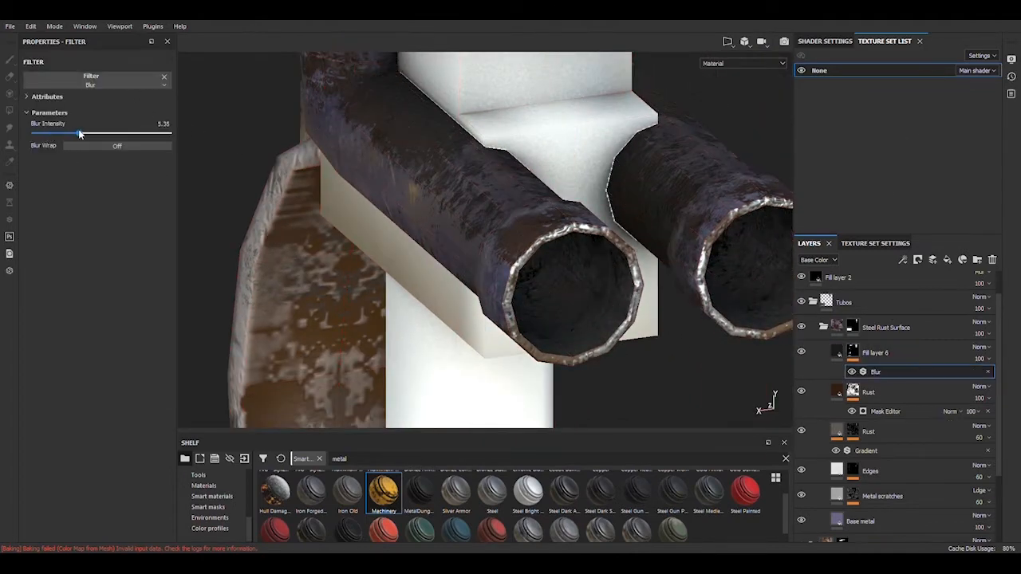
left_click(95, 149)
Check the textured pipes from several angles and save the project.
scroll(447, 176, "down", 3)
left_click_drag(399, 184, 542, 231, "alt")
scroll(567, 223, "down", 3)
mouse_move(543, 231)
right_mouse_down("shift")
mouse_move(579, 226)
mouse_move(533, 231)
right_mouse_up("shift")
scroll(532, 239, "up", 3)
left_click_drag(533, 239, 534, 311, "alt")
middle_click_drag(535, 311, 545, 217, "alt")
key("ctrl+s")
Collapse the Tubos folder and add the Steel Painted Rough Damaged smart material above it.
scroll(552, 225, "up", 5)
left_click_drag(551, 225, 358, 237, "alt")
scroll(500, 311, "down", 3)
middle_click_drag(358, 237, 365, 350, "alt")
scroll(841, 295, "up", 1)
left_click(813, 334)
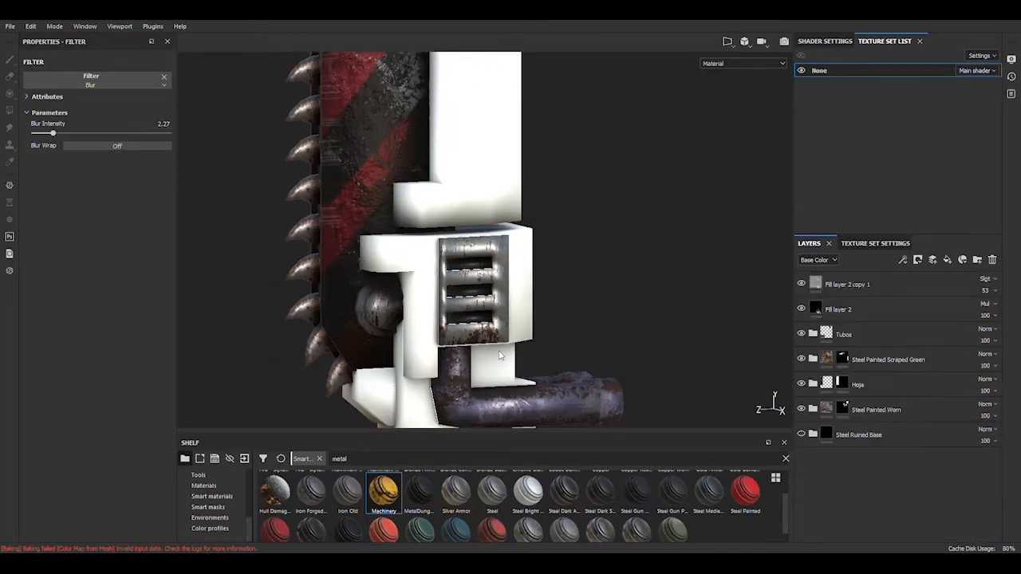
middle_click_drag(503, 355, 516, 257, "alt")
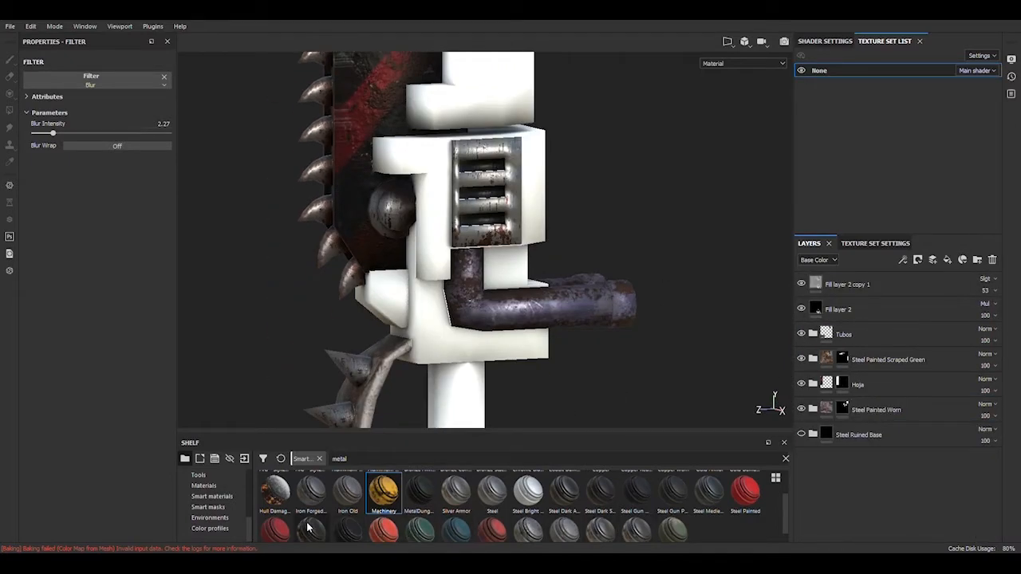
scroll(339, 531, "down", 1)
left_click_drag(343, 525, 801, 337)
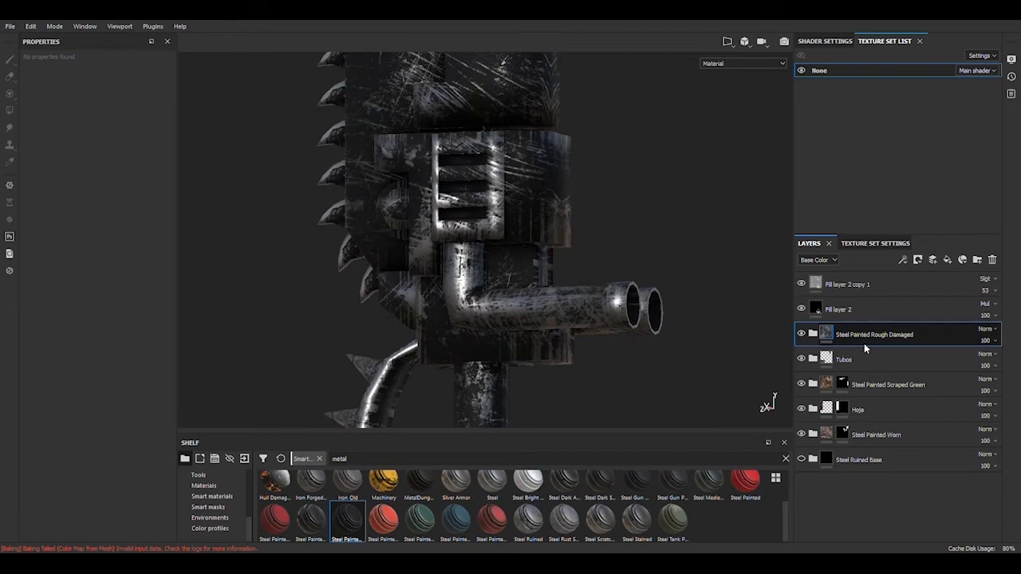
Black-mask Steel Painted Rough Damaged and fill the lower block around the pipes and the long upper housing into its mask.
left_click(529, 351)
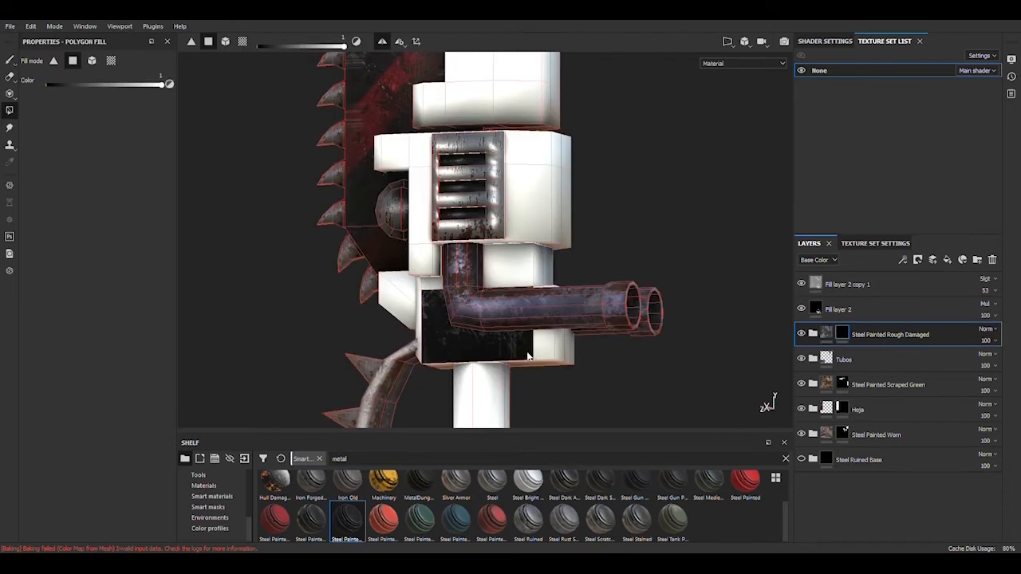
left_click_drag(529, 351, 412, 312, "alt")
middle_click_drag(511, 152, 518, 351, "alt")
left_click(522, 299)
mouse_move(522, 299)
left_mouse_down("alt")
mouse_move(533, 297)
mouse_move(554, 376)
left_mouse_up("alt")
middle_click_drag(553, 376, 558, 242, "alt")
Delete the Grunge Scratches Dirty and Grunge Scratches Rough fills from the Metallic Paint layer's mask.
left_click(813, 335)
left_click(811, 361)
left_click(841, 359)
left_click(844, 379)
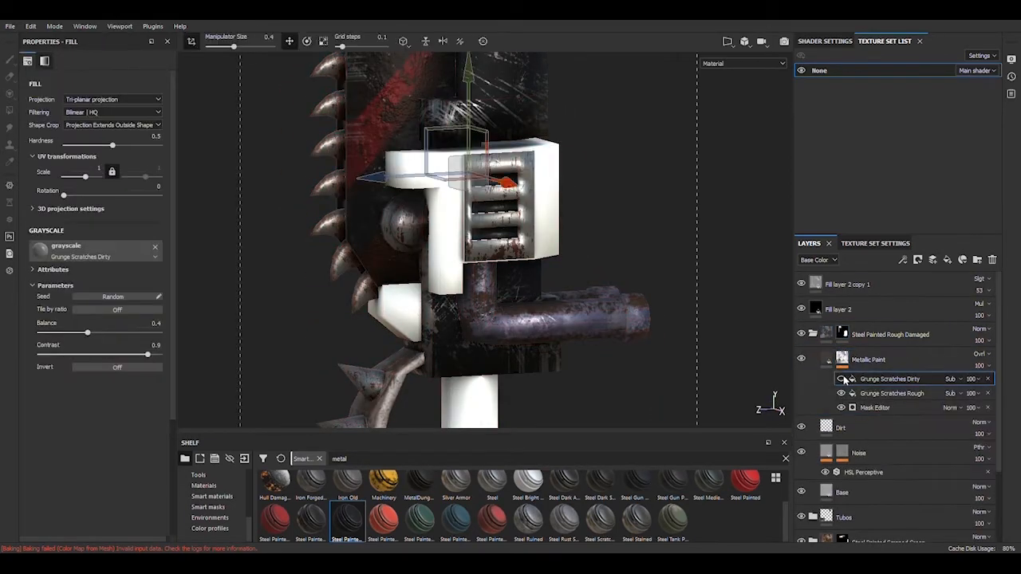
left_click(987, 379)
left_click(987, 380)
Adjust the global balance of the Mask Editor on Metallic Paint while checking the scratches on the housing.
left_click(902, 380)
left_click_drag(101, 183, 75, 183)
middle_click_drag(415, 175, 419, 267, "alt")
left_click_drag(419, 267, 479, 247, "alt")
scroll(371, 270, "down", 5)
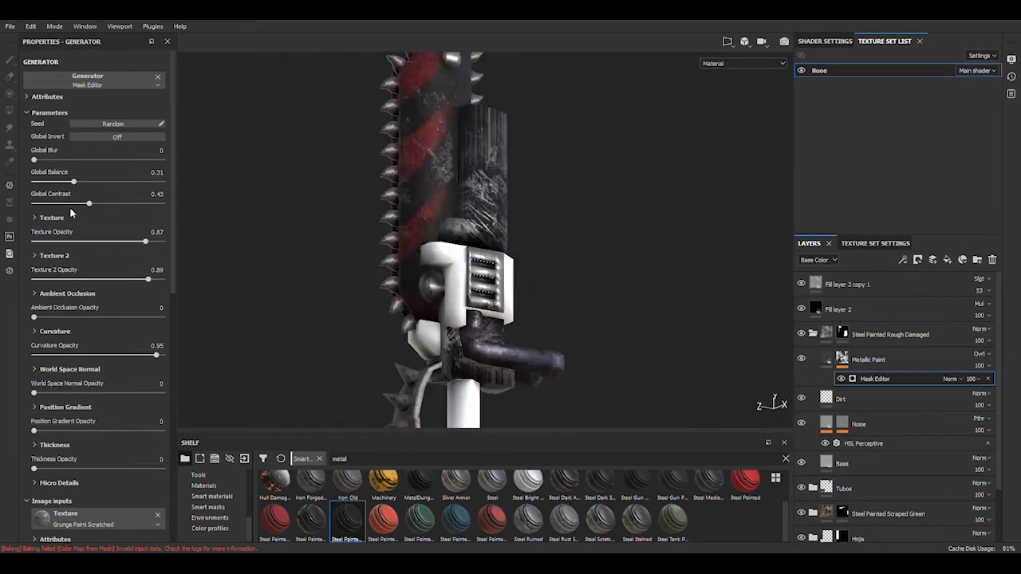
left_click_drag(68, 184, 82, 184)
left_click_drag(363, 227, 478, 239, "alt")
Delete the Noise layer and limit the Base layer to color, metallic and roughness.
left_click(832, 399)
left_click(817, 425)
key("Delete")
left_click(122, 233)
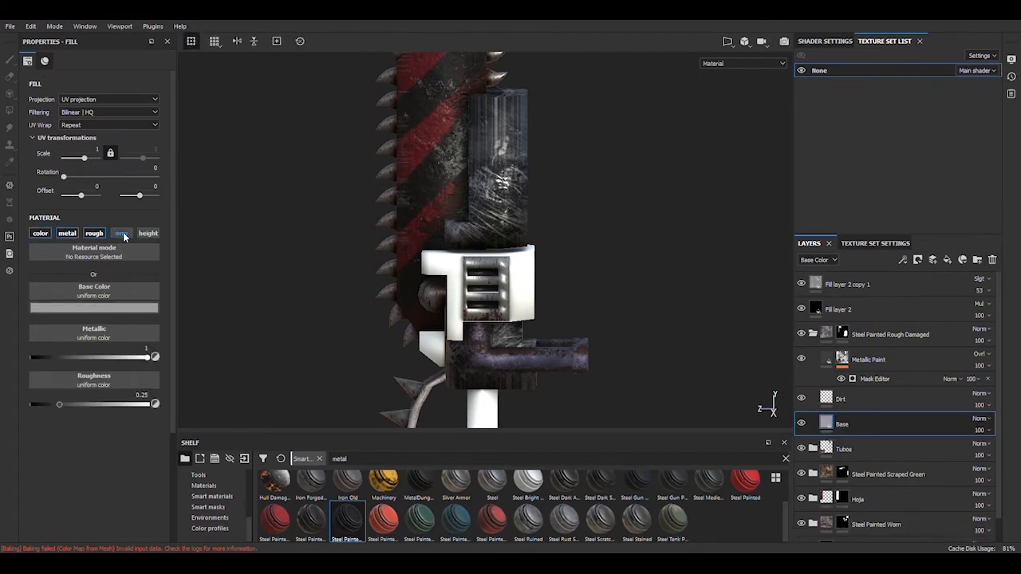
Change the Base layer's base color to a bluish grey with metallic 0.8259 and roughness 0.5893.
left_click_drag(202, 400, 217, 361)
scroll(319, 327, "down", 2)
left_click_drag(319, 327, 343, 315, "alt")
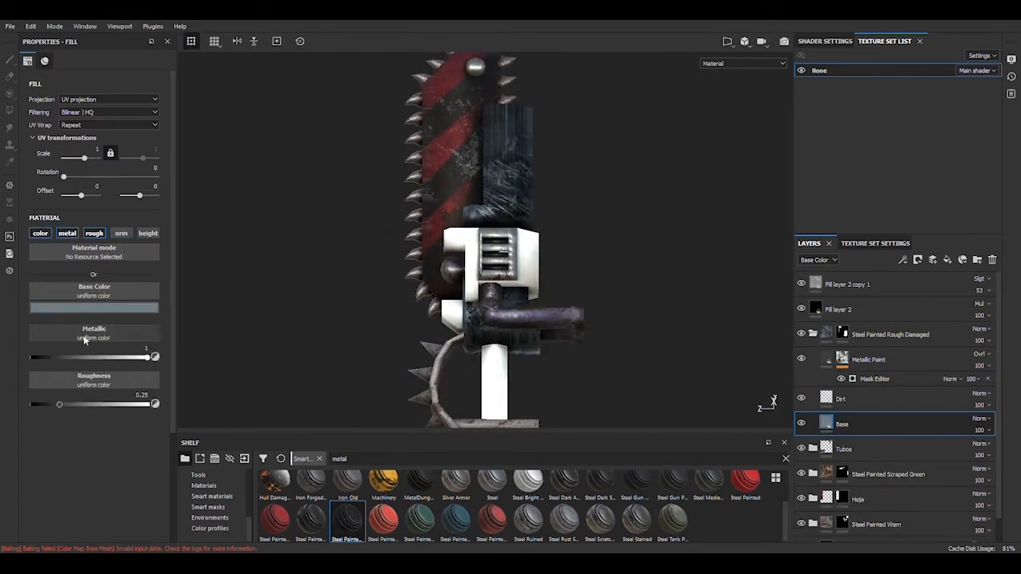
left_click(101, 404)
Create a new folder below Fill layer 2 and move the Steel Painted Rough Damaged group into it.
mouse_move(488, 212)
left_mouse_down("alt")
mouse_move(514, 229)
mouse_move(484, 263)
left_mouse_up("alt")
scroll(513, 228, "up", 5)
left_click(812, 335)
left_click(977, 260)
left_click_drag(864, 425, 867, 324)
left_click(877, 359)
left_click(813, 359)
left_click_drag(869, 359, 851, 337)
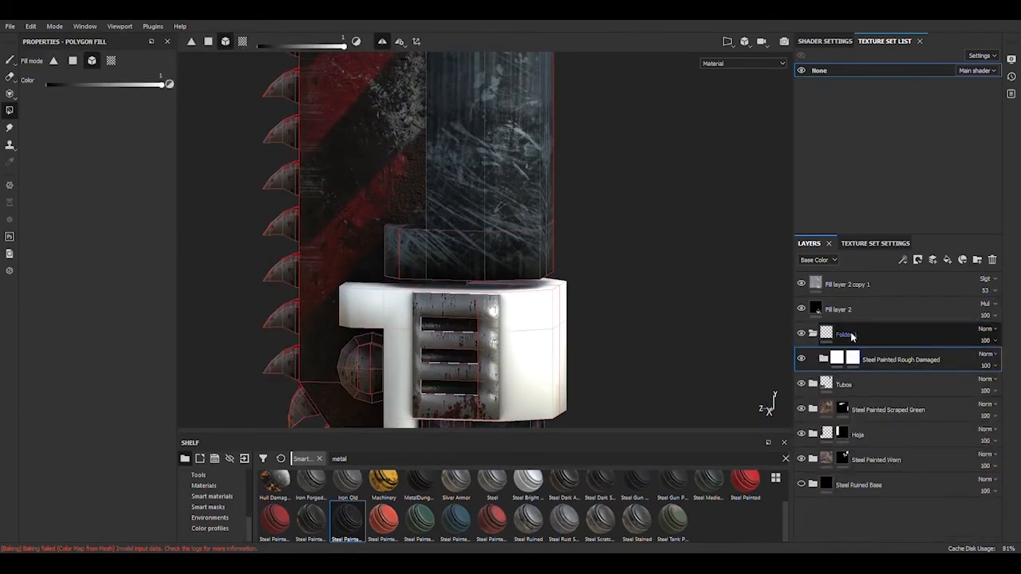
Add the Machinery smart material to Folder 1 and keep only its Rust layer, placed at the top of Steel Painted Rough Damaged.
left_click_drag(383, 482, 878, 351)
left_click(813, 359)
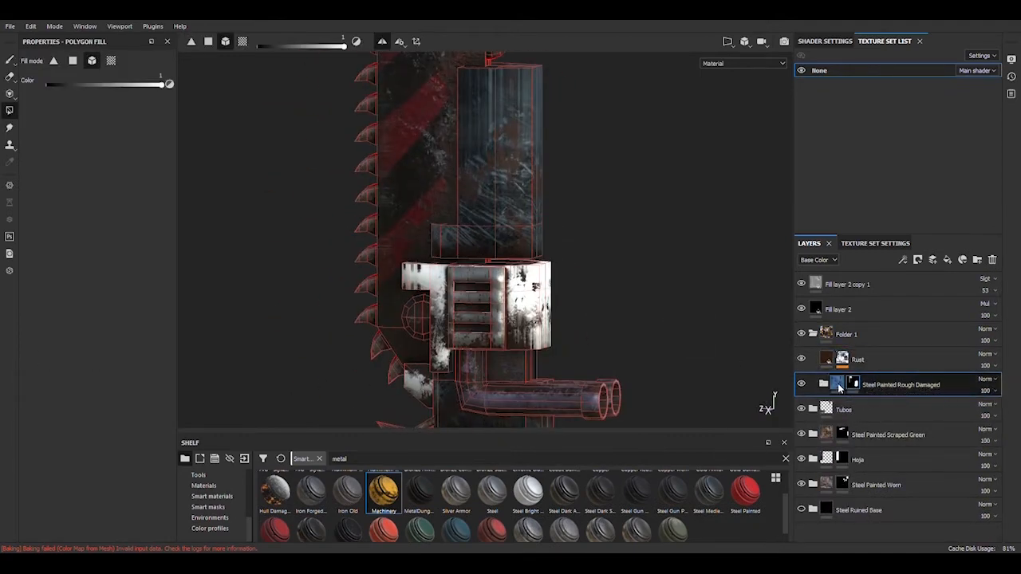
left_click(823, 385)
left_click(953, 386)
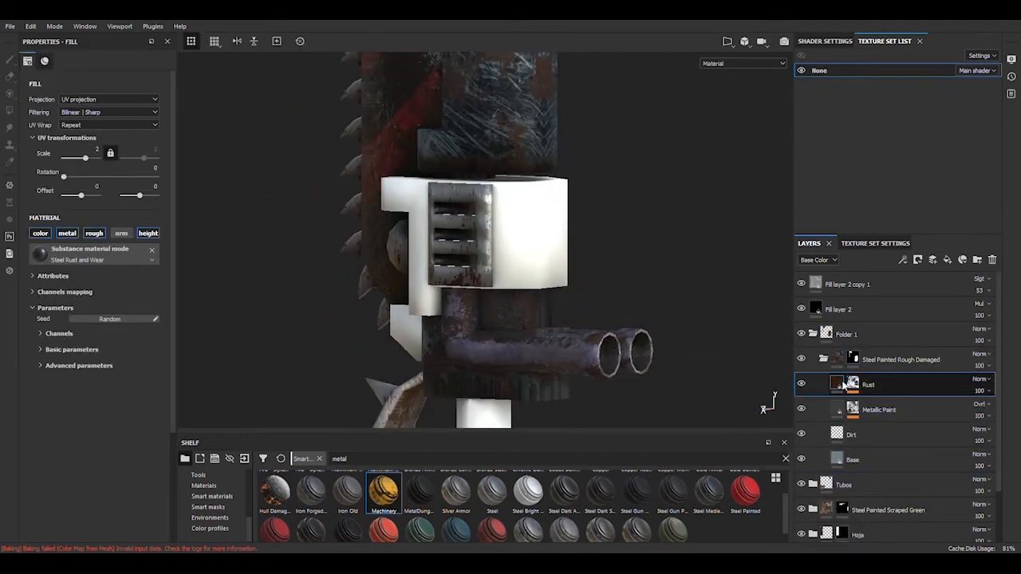
Group the Rust layer into its own folder and apply a strong edges smart mask to it, searching for "edge".
key("ctrl+g")
left_click(877, 410)
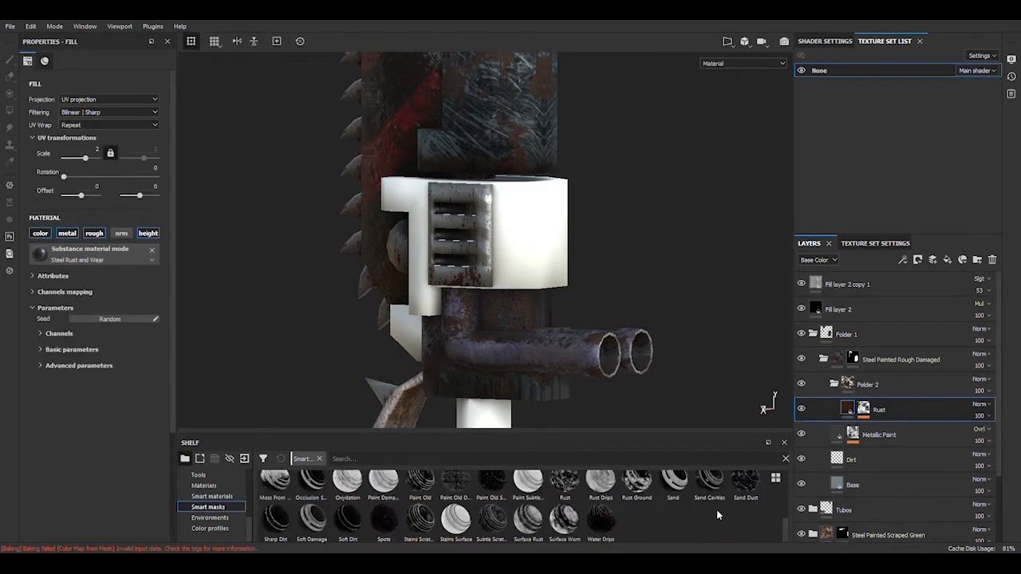
type("edge")
left_click_drag(745, 481, 847, 386)
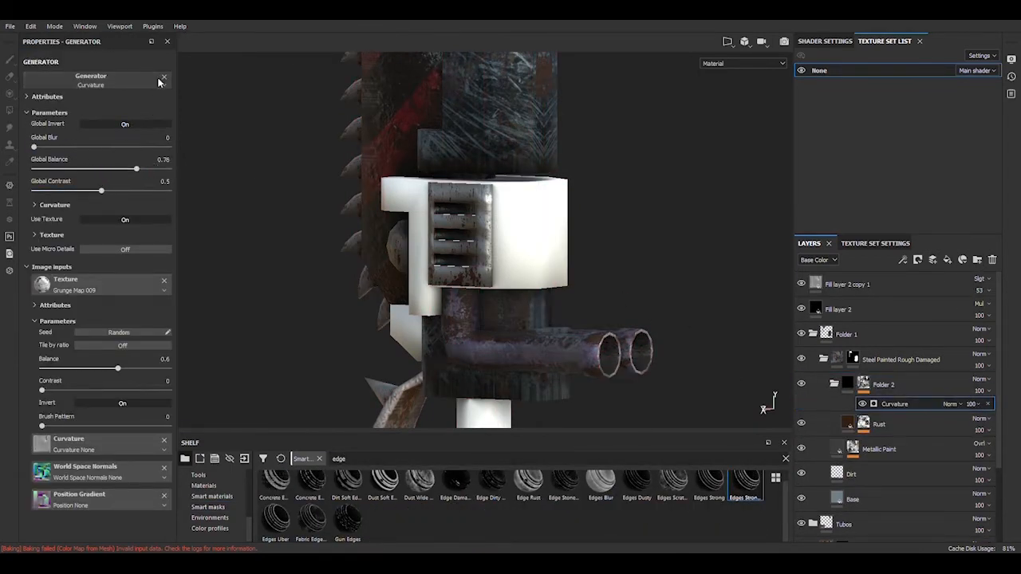
Examine the rust and scratches on the housing, pipes and handle area from several angles.
mouse_move(542, 215)
left_mouse_down("alt")
mouse_move(485, 279)
mouse_move(535, 231)
left_mouse_up("alt")
scroll(535, 231, "down", 3)
scroll(535, 230, "up", 5)
left_click_drag(592, 209, 558, 217, "alt")
scroll(558, 218, "down", 5)
middle_click_drag(550, 187, 521, 279, "alt")
scroll(547, 221, "up", 3)
middle_click_drag(548, 221, 542, 319, "alt")
left_click_drag(542, 319, 555, 258, "alt")
scroll(555, 259, "down", 3)
middle_click_drag(555, 259, 550, 96, "alt")
mouse_move(550, 271)
left_mouse_down("alt")
mouse_move(502, 293)
mouse_move(510, 298)
left_mouse_up("alt")
middle_click_drag(511, 299, 507, 213, "alt")
left_click(814, 334)
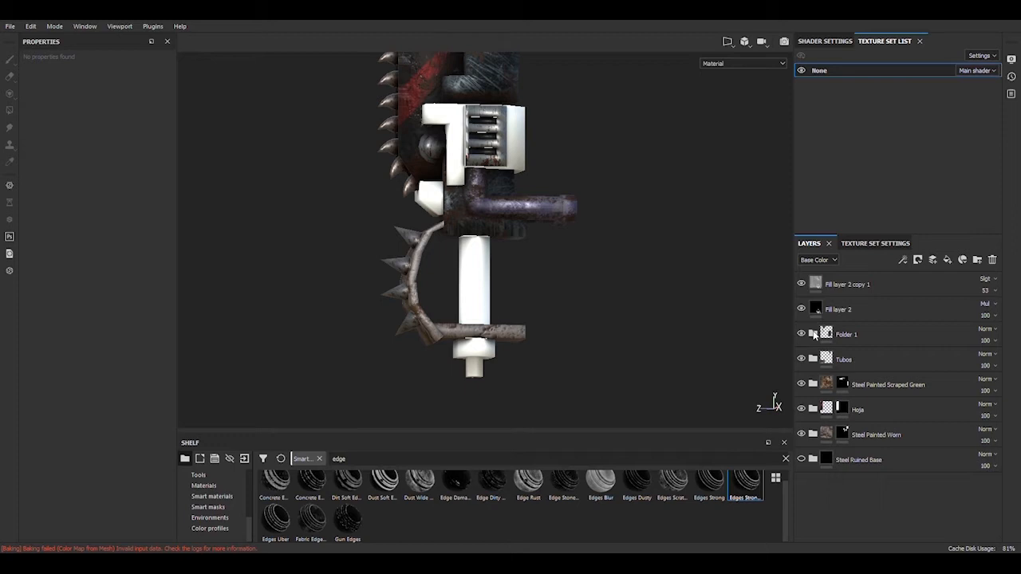
Change the Base layer's base color to a lighter bluish grey and check the whole weapon from several angles.
left_click(814, 334)
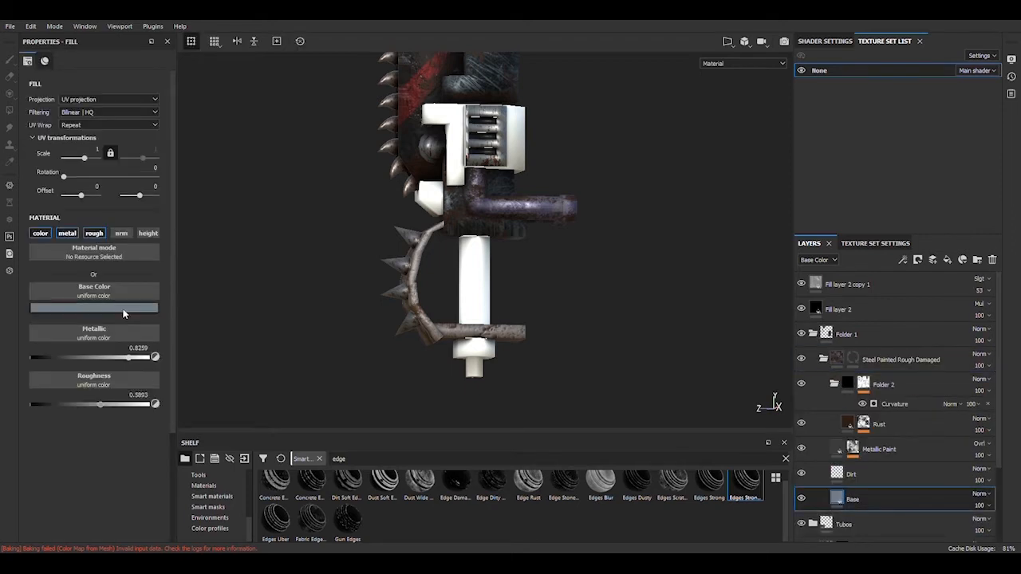
scroll(533, 355, "down", 2)
left_click_drag(532, 354, 526, 415, "ctrl+alt")
mouse_move(518, 295)
left_mouse_down("alt")
mouse_move(483, 282)
mouse_move(444, 288)
left_mouse_up("alt")
mouse_move(488, 272)
right_mouse_down("shift")
mouse_move(588, 247)
mouse_move(463, 275)
right_mouse_up("shift")
left_click_drag(462, 279, 296, 306, "alt")
scroll(496, 301, "down", 4)
left_click(814, 334)
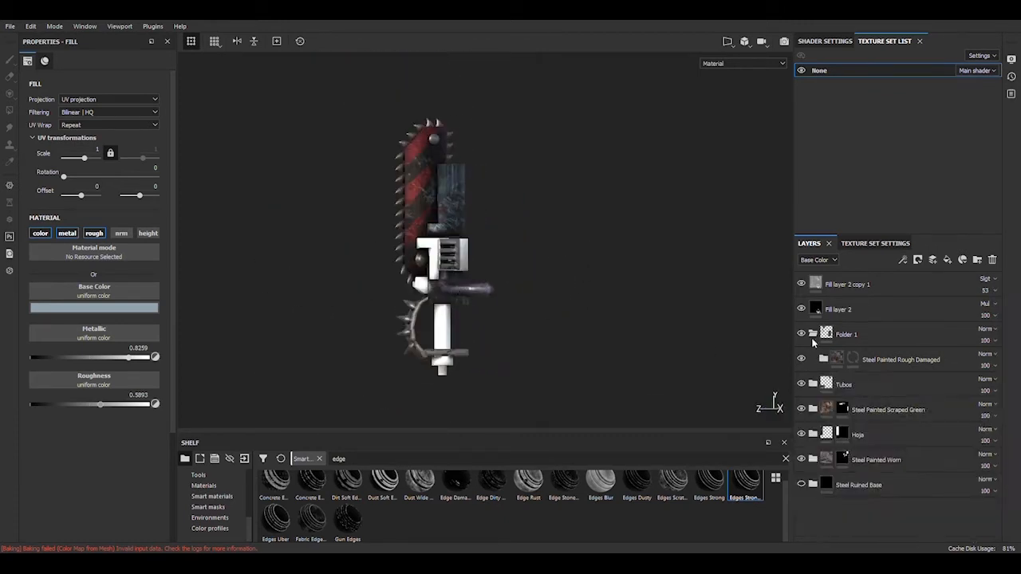
Add the Height Blend smart material above Folder 1.
scroll(443, 271, "up", 4)
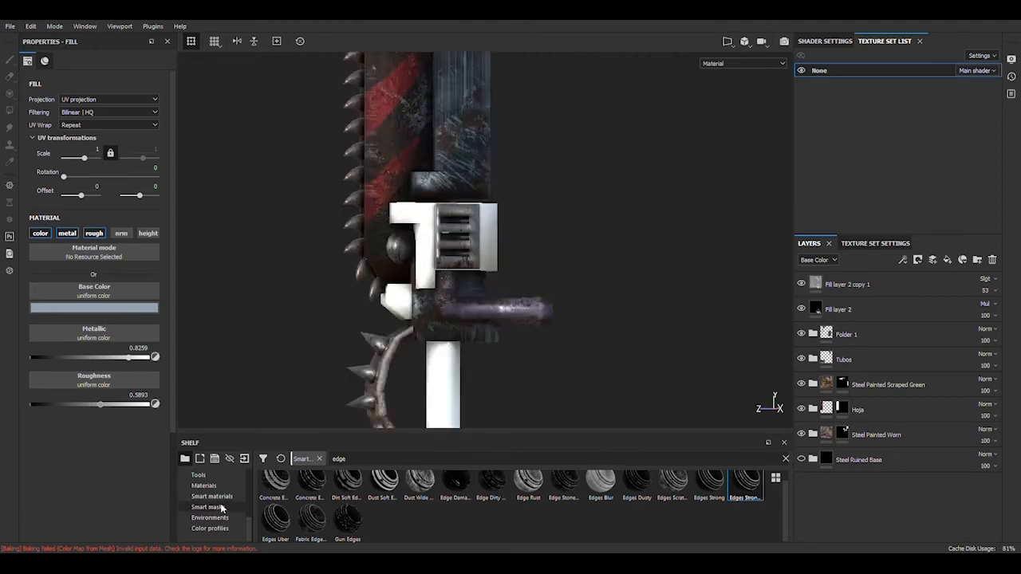
left_click(214, 497)
scroll(478, 504, "down", 4)
left_click_drag(492, 510, 872, 319)
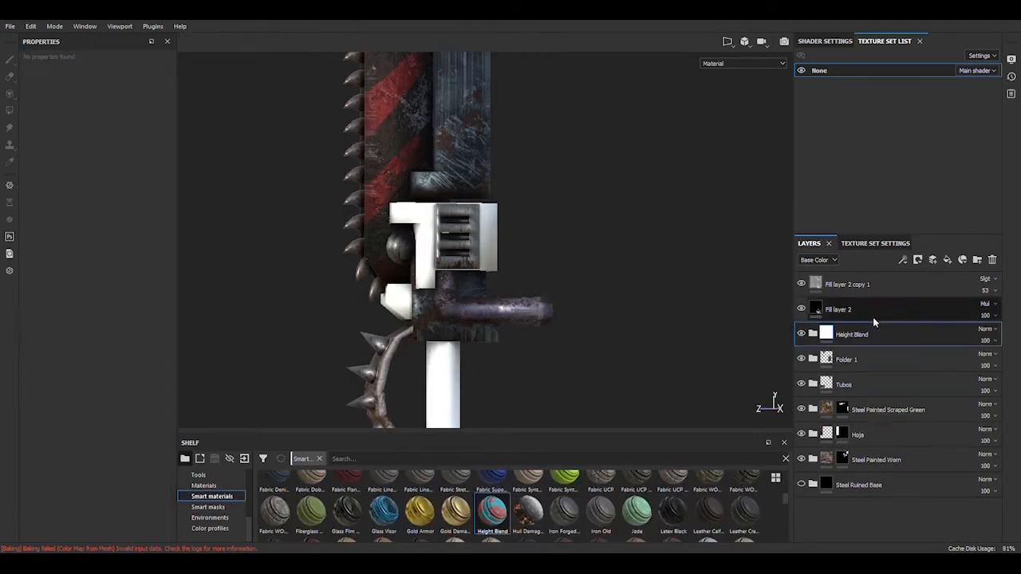
Undo the Height Blend addition, search the smart materials for "metal" and add Iron Forged Old above Folder 1.
key("ctrl+z")
scroll(516, 504, "down", 2)
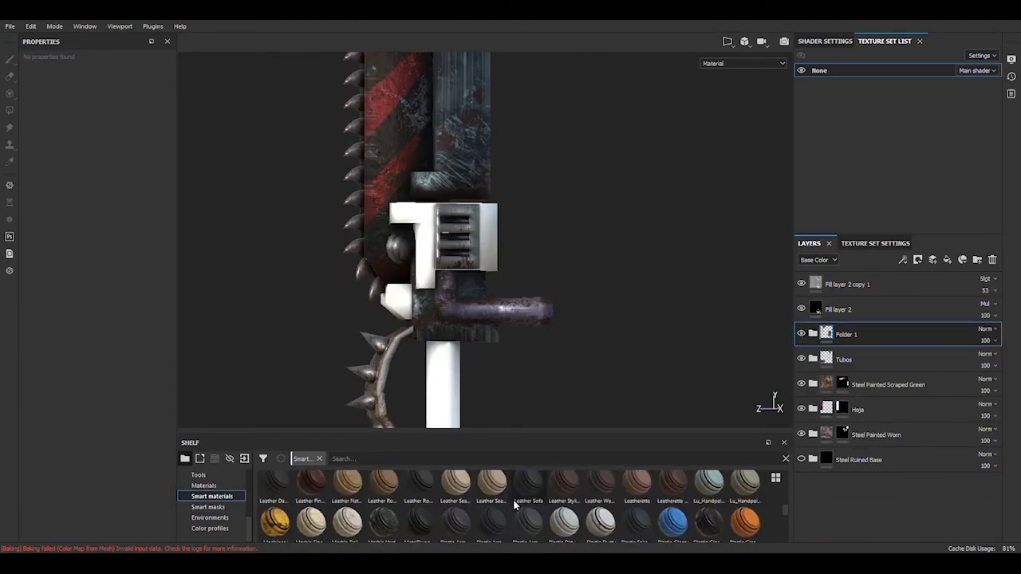
left_click(358, 453)
type("metal")
left_click_drag(311, 479, 894, 328)
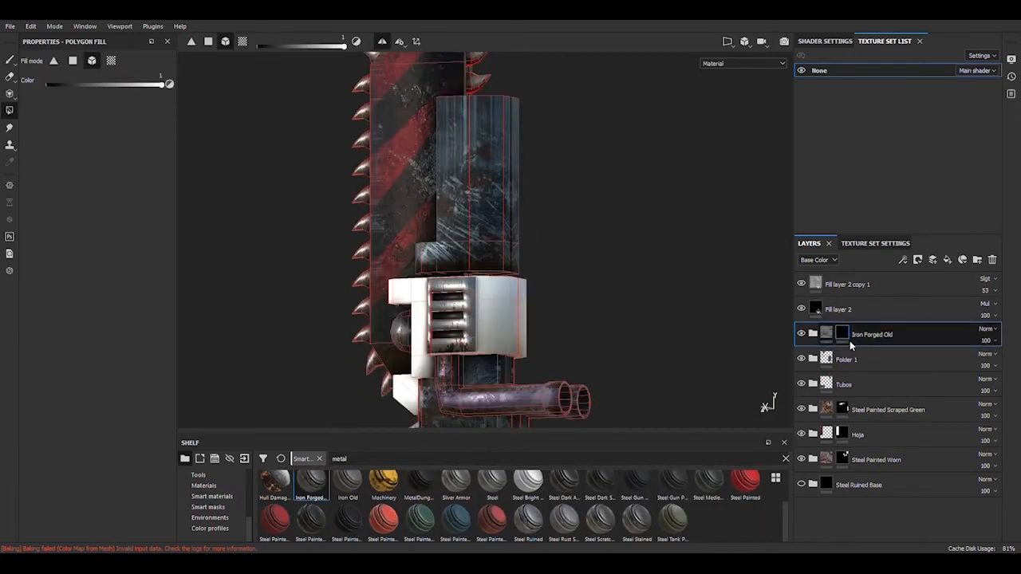
Mask Iron Forged Old onto the vent housing and its bracket pieces, and place Folder 1 above it in the layer stack.
middle_click_drag(508, 228, 435, 212)
left_click_drag(435, 212, 416, 214, "alt")
scroll(417, 214, "up", 2)
middle_click_drag(417, 213, 402, 315, "alt")
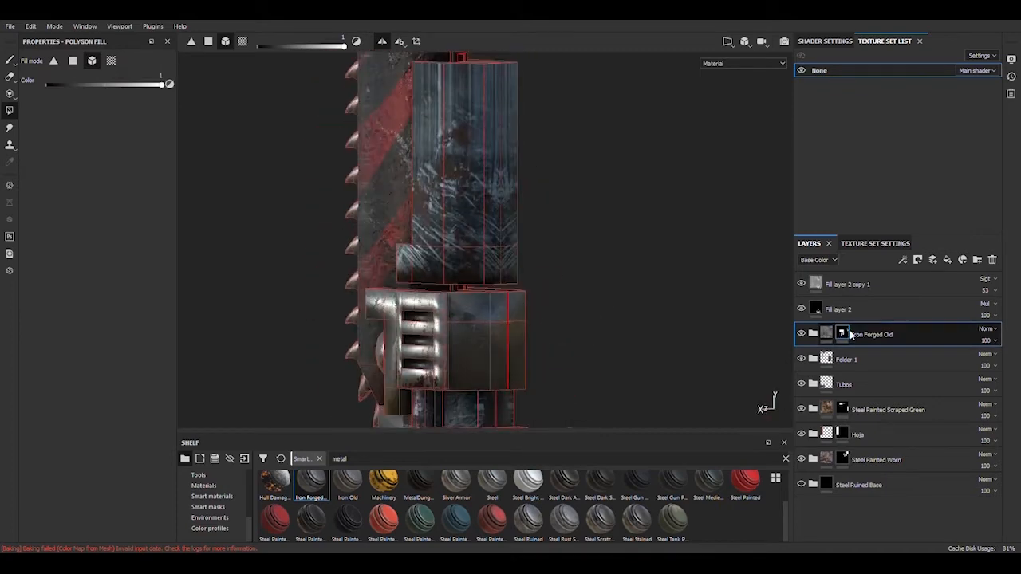
left_click_drag(467, 252, 674, 310, "alt")
left_click_drag(847, 360, 862, 325)
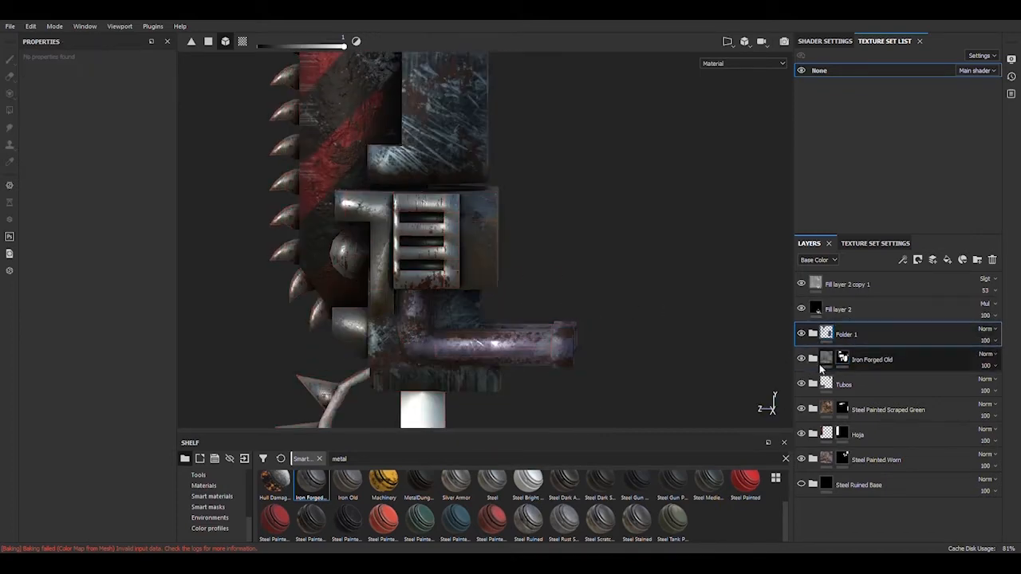
Move the Rust layer out of the Steel Painted Rough Damaged folder to the top of Folder 1.
left_click(813, 334)
left_click_drag(533, 119, 480, 104, "alt")
scroll(481, 104, "up", 3)
middle_click_drag(481, 104, 473, 214, "alt")
left_click_drag(473, 214, 407, 187, "alt")
left_click(823, 359)
left_click_drag(880, 426, 902, 360)
scroll(459, 269, "down", 3)
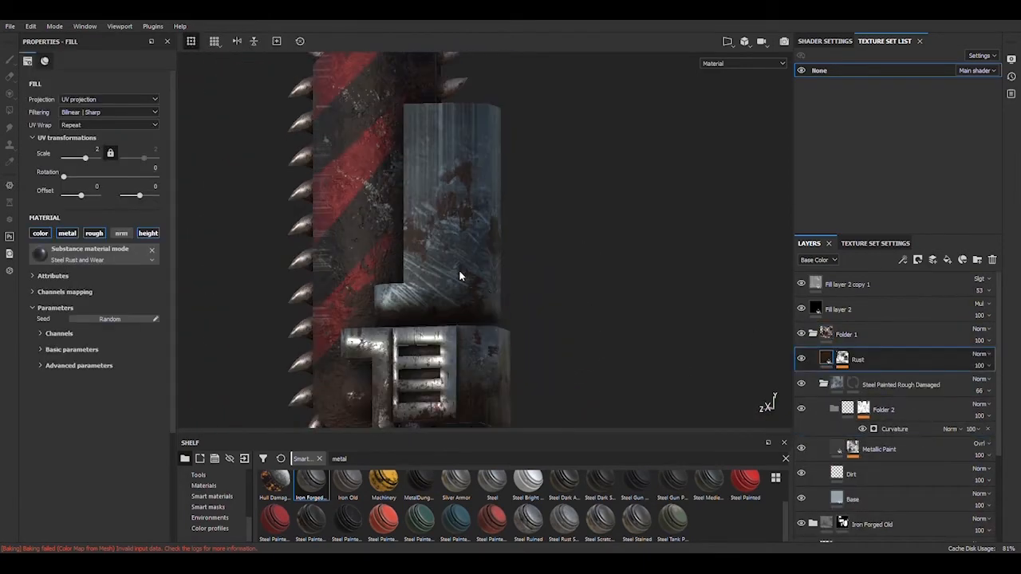
middle_click_drag(458, 270, 456, 185, "alt")
left_click_drag(419, 263, 449, 269, "alt")
Add a mask to Folder 1, limit it to the housing and bracket pieces, and touch it up in black beside the knob.
left_click(842, 359)
right_click(854, 336)
left_click(867, 344)
left_click_drag(368, 406, 465, 221, "alt")
middle_click_drag(465, 221, 456, 120, "alt")
scroll(446, 239, "up", 3)
mouse_move(423, 287)
left_mouse_down("alt")
mouse_move(369, 304)
mouse_move(426, 289)
left_mouse_up("alt")
left_click(446, 288)
key("3")
left_click_drag(726, 289, 737, 312, "alt")
left_click_drag(421, 334, 414, 295)
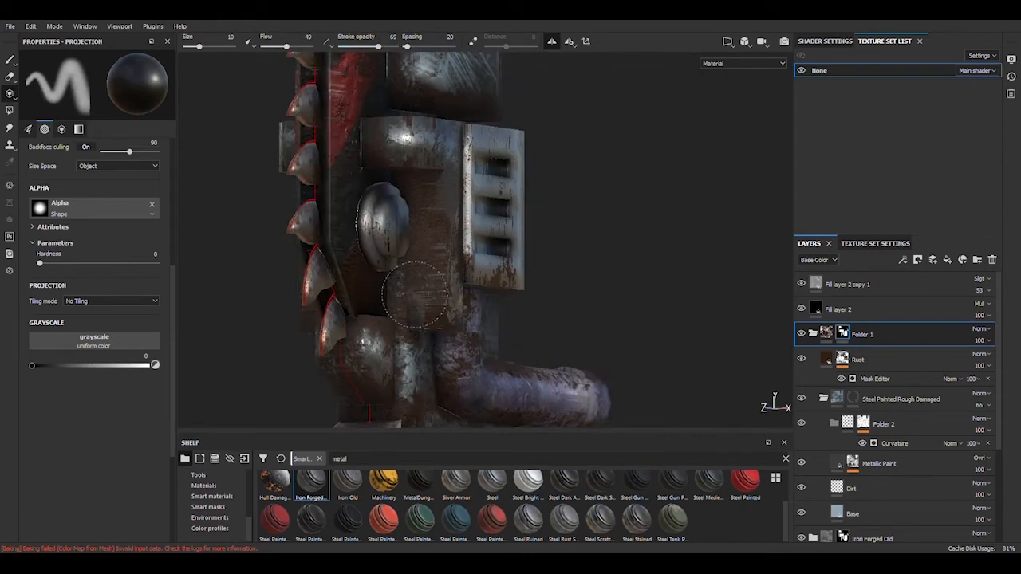
left_click_drag(418, 246, 422, 222)
Set the Global Balance of the Rust layer's Mask Editor to 0.59 in Folder 1.
left_click_drag(748, 329, 651, 332, "alt")
left_click(827, 334)
scroll(577, 278, "down", 3)
mouse_move(578, 278)
left_mouse_down("alt")
mouse_move(528, 149)
mouse_move(746, 319)
left_mouse_up("alt")
left_click(803, 398)
scroll(572, 287, "down", 8)
scroll(572, 288, "up", 8)
left_click(843, 361)
left_click_drag(93, 170, 98, 170)
left_click_drag(263, 239, 255, 271, "alt")
left_click_drag(112, 170, 109, 170)
left_click_drag(453, 271, 497, 423, "alt+shift")
middle_click_drag(496, 423, 456, 311, "alt")
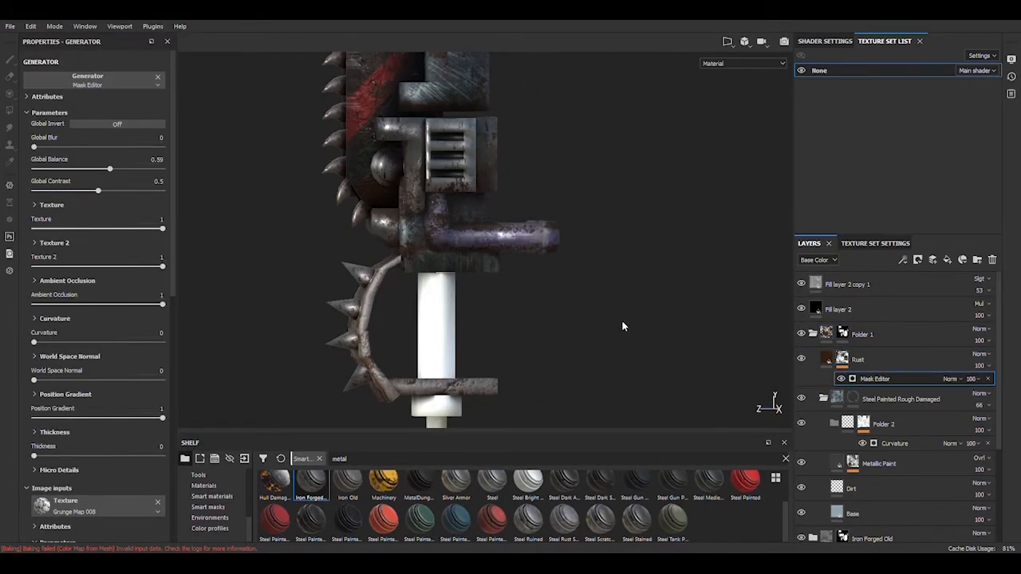
Add Iron Forged Old masked to the handle and place a copy of the Rust layer inside its folder.
left_click(813, 335)
left_click_drag(308, 491, 876, 300)
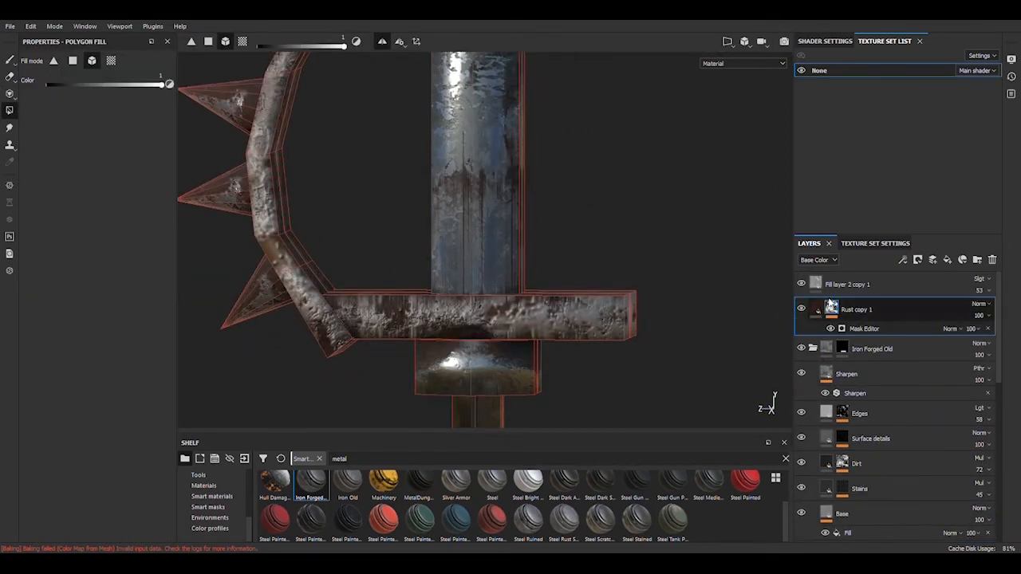
left_click(845, 285)
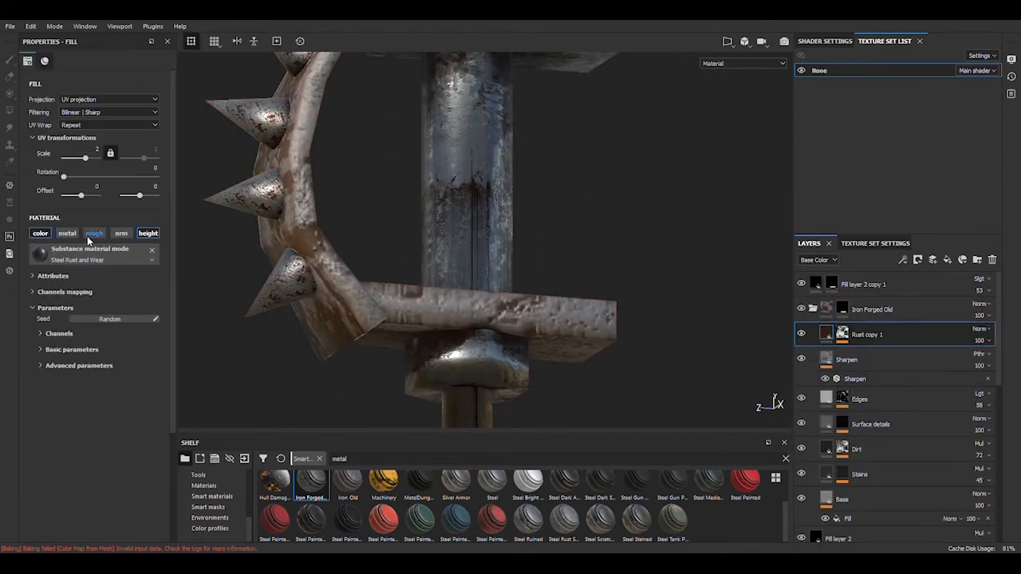
Remove Rust copy 1's material, keep only its metallic and roughness channels, and set Metallic to 0.5893 and Roughness to 0.8348.
left_click(152, 250)
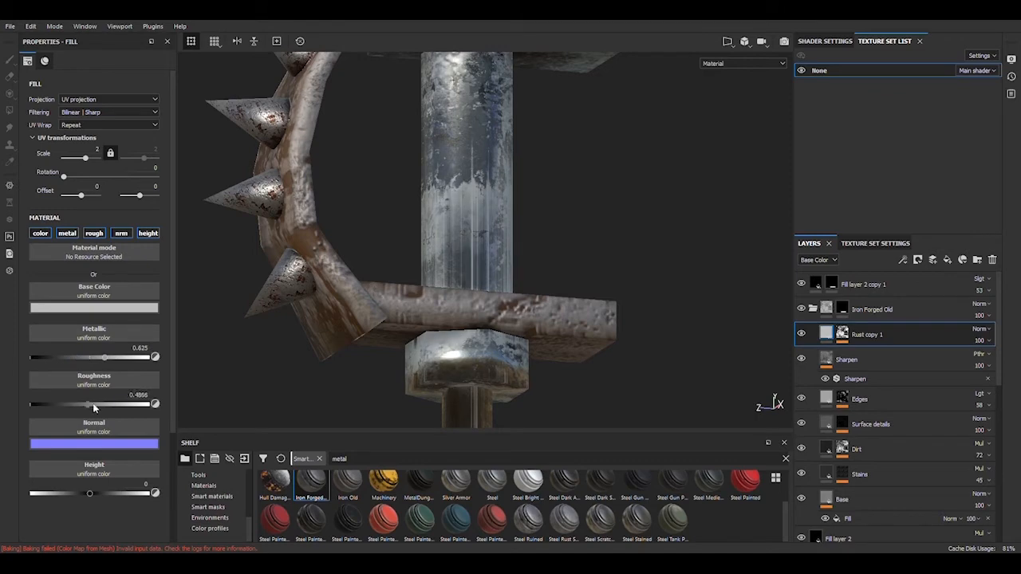
left_click(148, 234)
left_click(121, 234)
left_click(41, 234)
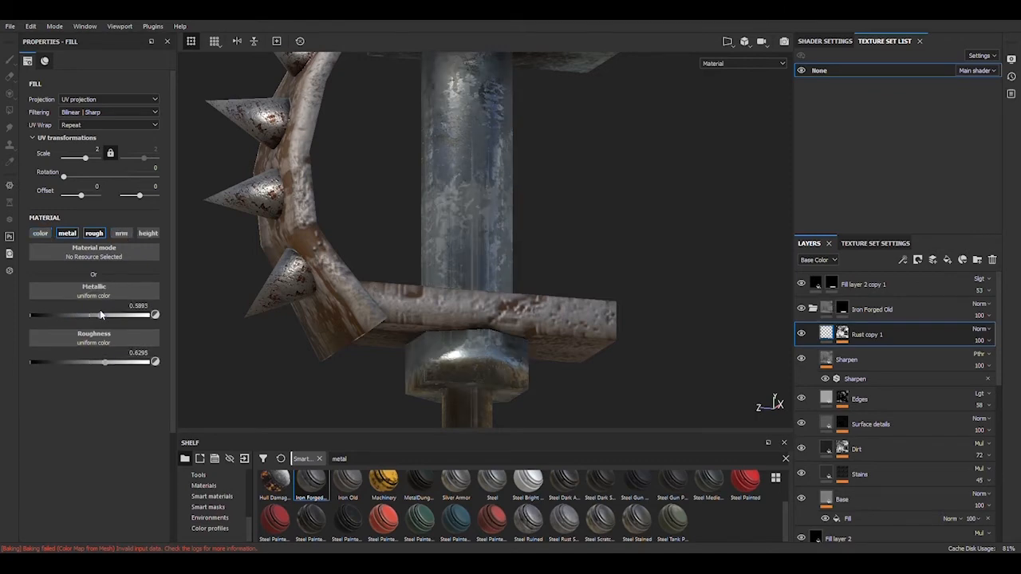
left_click(129, 361)
Examine the handle finish up close and on the whole weapon, and collapse Folder 1.
right_click_drag(463, 227, 547, 220, "shift")
left_click_drag(547, 221, 481, 279, "alt")
middle_click_drag(480, 279, 477, 327, "alt")
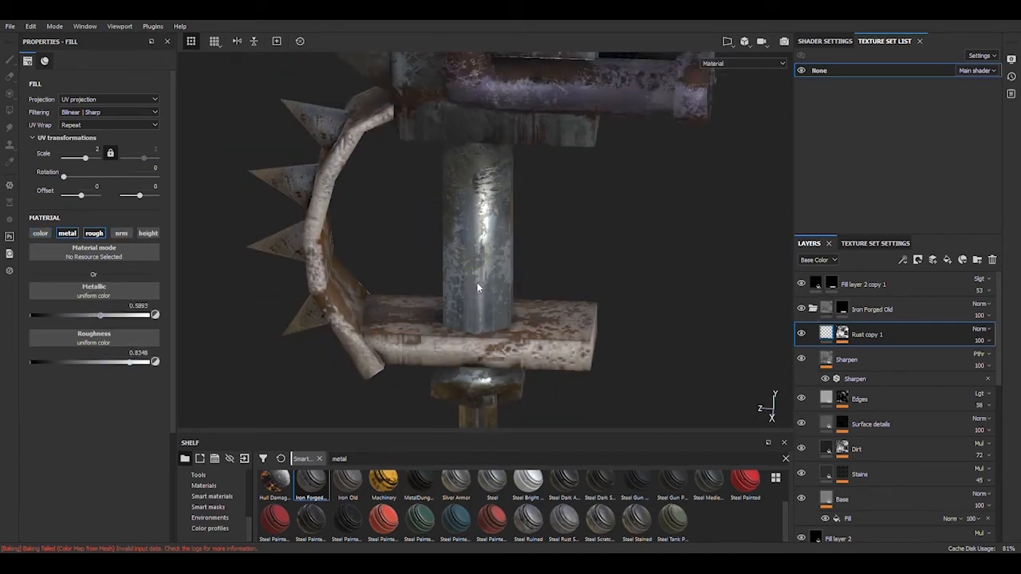
scroll(477, 283, "down", 5)
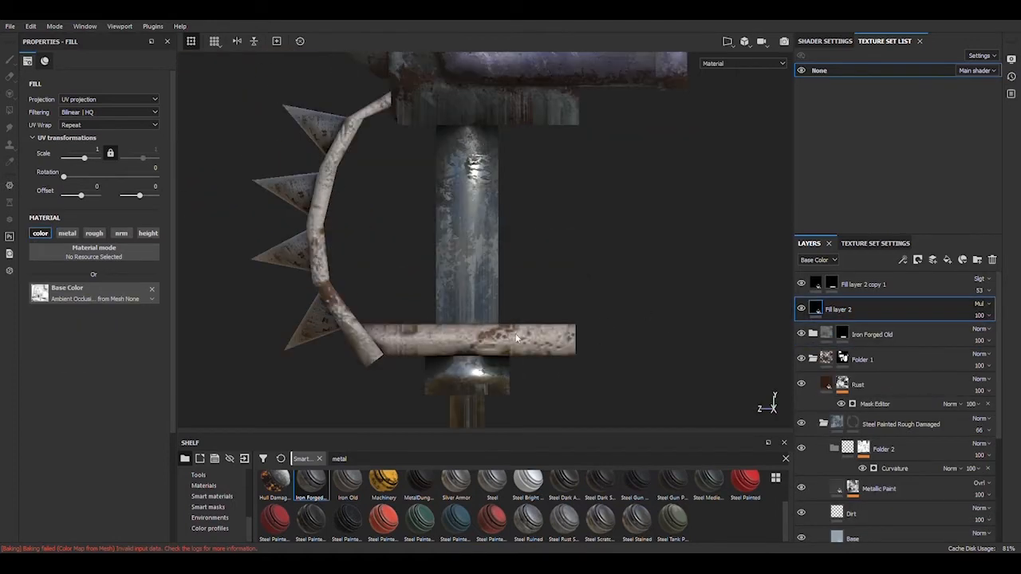
middle_click_drag(568, 360, 521, 341, "alt")
left_click(813, 358)
scroll(519, 291, "down", 6)
left_click_drag(518, 291, 526, 269, "alt")
scroll(524, 268, "up", 3)
scroll(523, 266, "down", 3)
right_click_drag(535, 310, 565, 304, "shift")
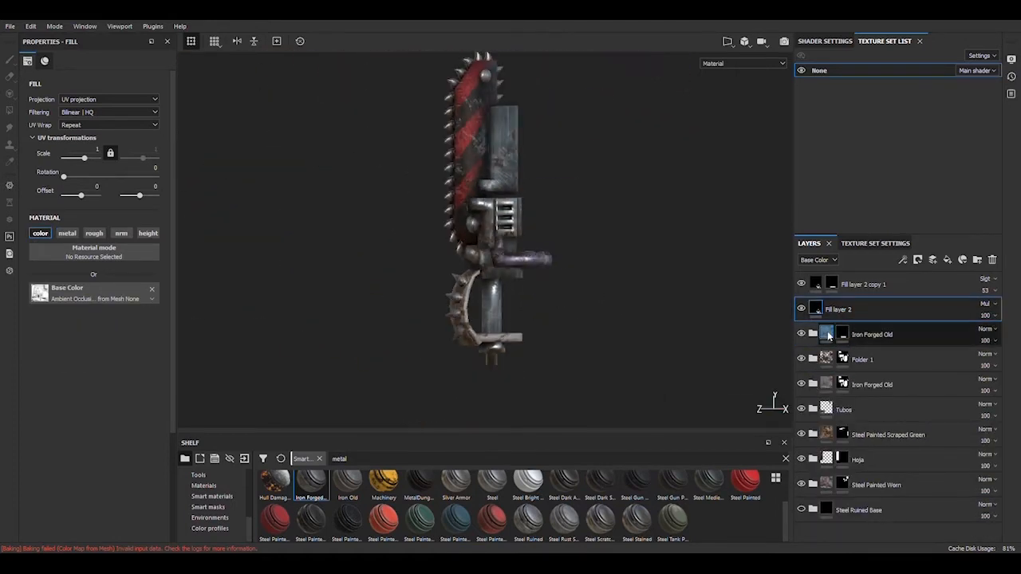
Set the Sharpen filter intensity to 3.7 inside the handle's Iron Forged Old folder.
left_click(813, 334)
left_click(800, 385)
left_click(855, 404)
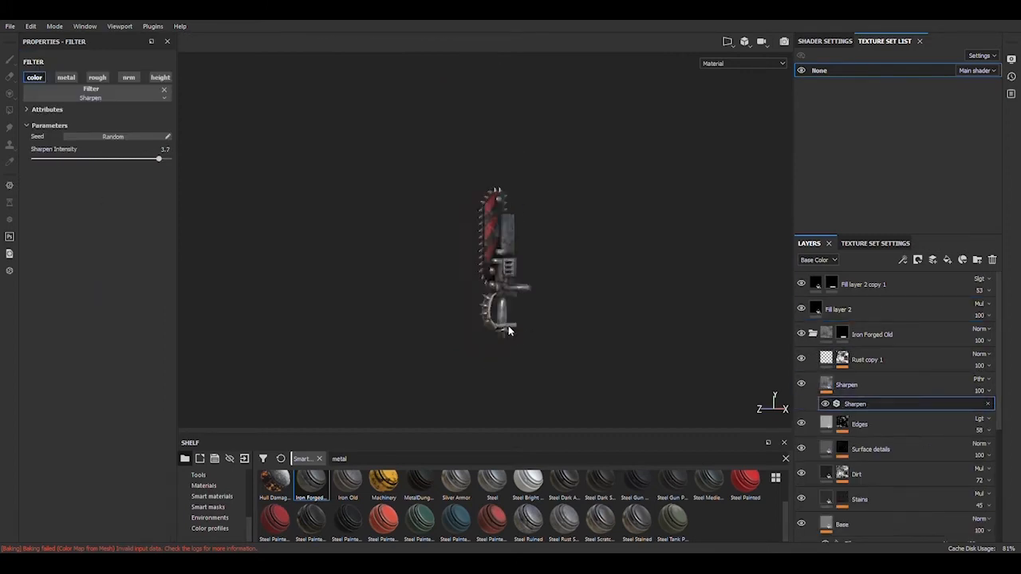
scroll(508, 326, "up", 5)
Open the Mask Editor on Rust copy 1's mask, and rename the handle folder Mango and Folder 1 Piezas.
right_click_drag(427, 226, 471, 229, "shift")
left_click(842, 359)
left_click(875, 379)
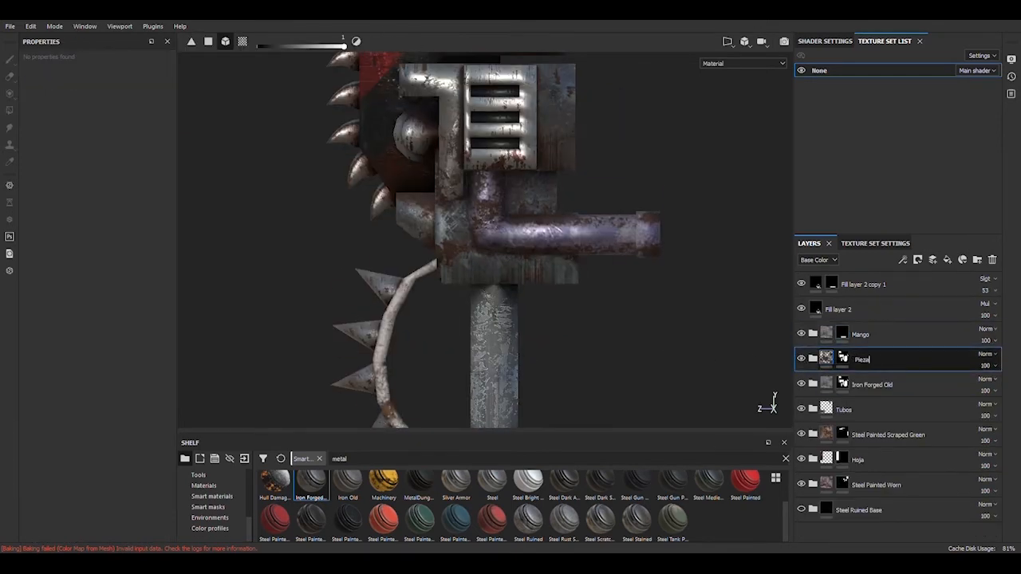
left_click_drag(658, 324, 571, 310, "alt")
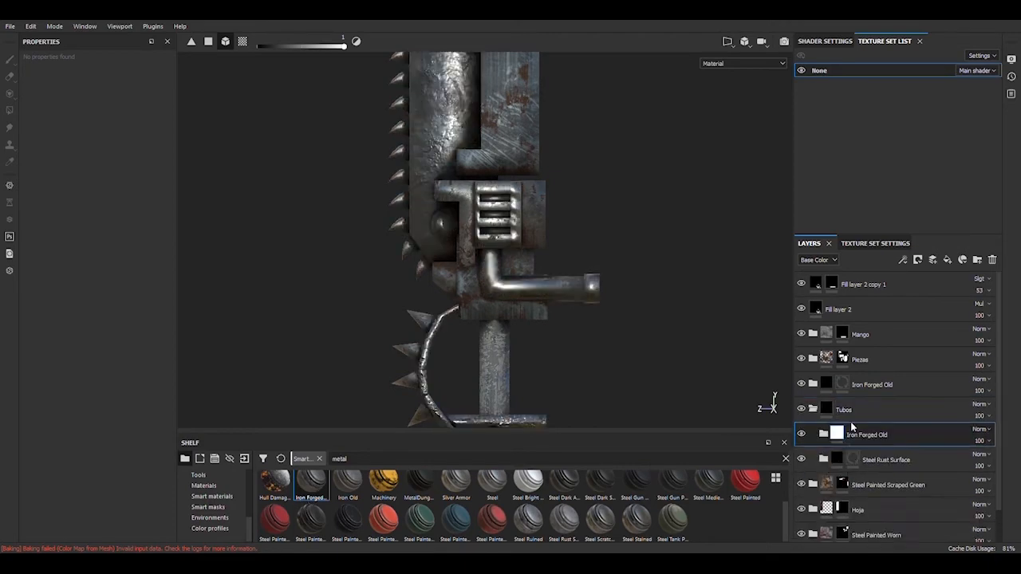
Mask the Iron Forged Old material inside the Tubos folder so it covers only the pipe's end cap.
scroll(738, 333, "up", 3)
middle_click_drag(738, 333, 653, 353, "alt")
right_click(868, 435)
left_click(899, 256)
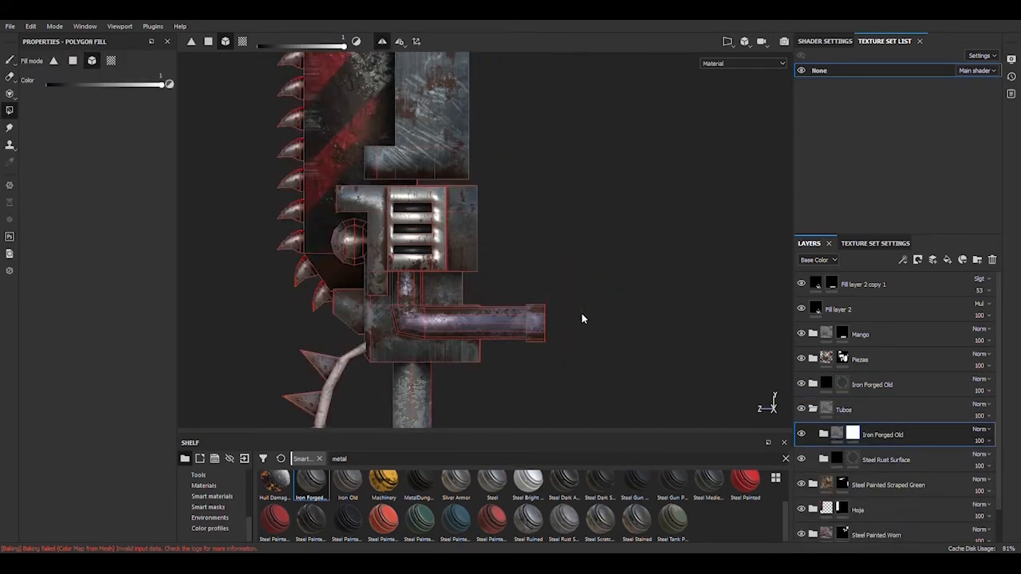
left_click_drag(597, 285, 595, 335, "alt")
scroll(635, 299, "down", 5)
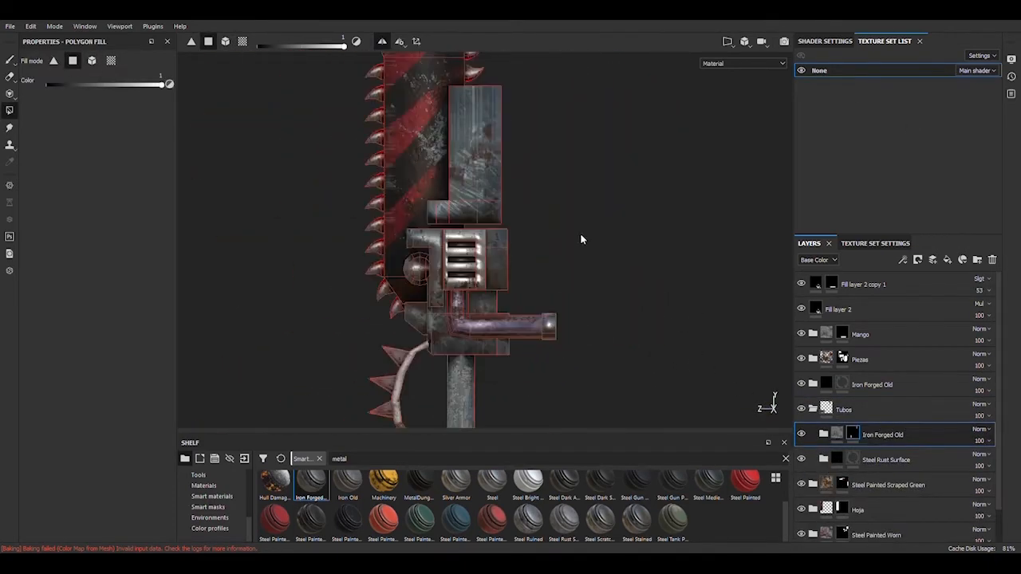
middle_click_drag(634, 299, 672, 371, "alt")
Collapse the Tubos folder, toggle its visibility and examine the pipes, vent and handle.
left_click(813, 409)
left_click(802, 410)
left_click(802, 409)
key("1")
scroll(633, 256, "down", 5)
scroll(633, 255, "up", 5)
mouse_move(633, 255)
left_mouse_down("alt")
mouse_move(598, 173)
mouse_move(638, 263)
left_mouse_up("alt")
middle_click_drag(638, 335, 638, 176, "alt")
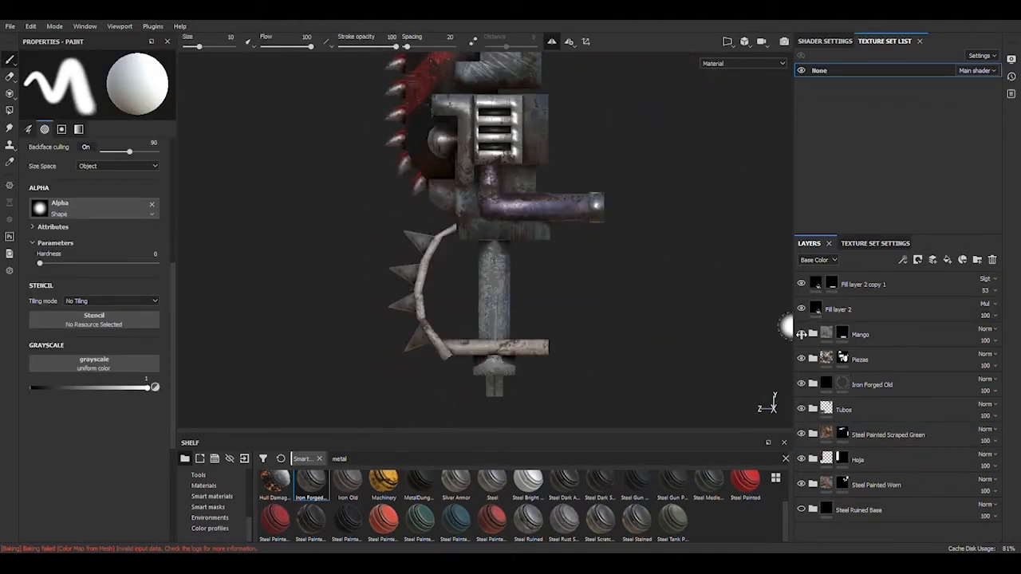
Add an empty paint layer and place it directly above the Mango folder.
left_click(932, 260)
left_click_drag(849, 438, 887, 337)
right_click_drag(475, 417, 615, 312, "alt")
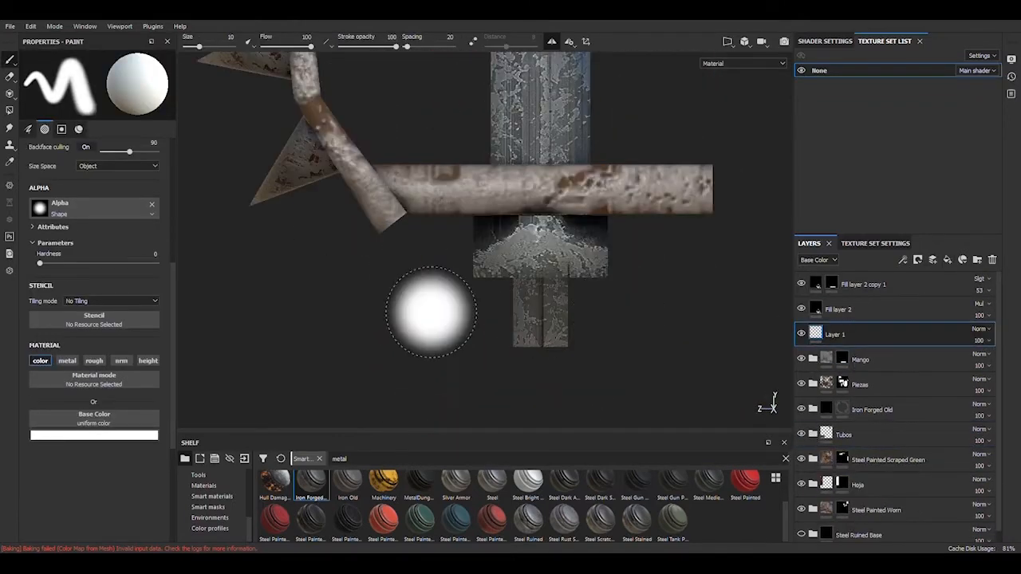
Try to stamp Circle Dots Lines as a normal texture on the pipe's end cap with the color channel off.
scroll(110, 311, "down", 2)
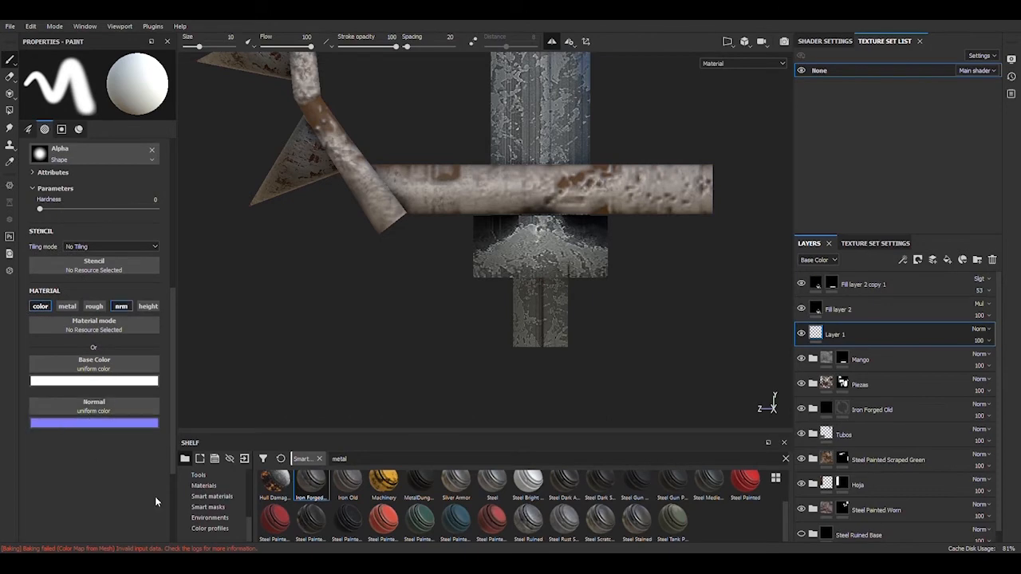
left_click(200, 496)
left_click_drag(528, 522, 94, 408)
mouse_move(636, 329)
middle_mouse_down("alt")
mouse_move(439, 410)
mouse_move(400, 466)
middle_mouse_up("alt")
mouse_move(481, 182)
left_mouse_down("alt")
mouse_move(488, 322)
mouse_move(415, 256)
left_mouse_up("alt")
left_click(40, 306)
left_click_drag(470, 343, 535, 364, "alt+shift")
scroll(91, 213, "up", 5)
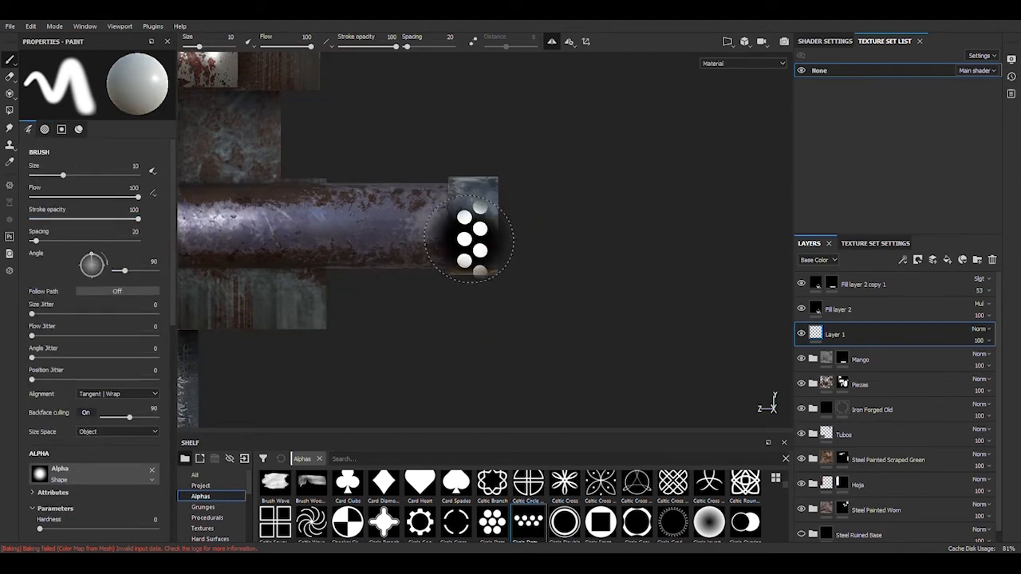
left_click_drag(559, 152, 638, 168, "alt")
key("ctrl+z")
scroll(106, 414, "down", 5)
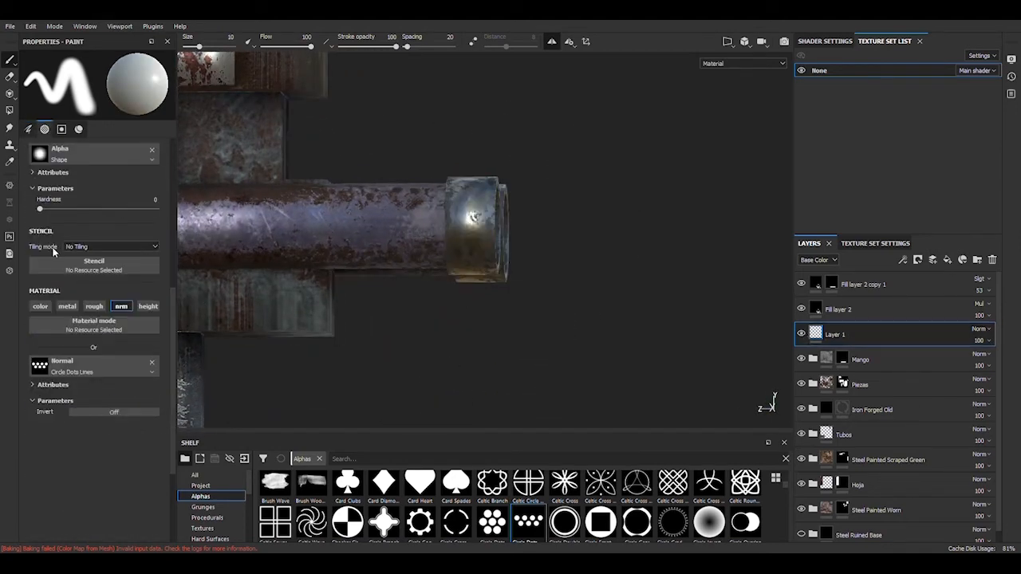
Try a brush stroke across the pipe's end cap with different color and normal channel settings.
left_click(40, 306)
left_click(121, 306)
left_click_drag(475, 255, 484, 141)
key("ctrl+z")
left_click(121, 306)
left_click(40, 306)
scroll(297, 220, "down", 1)
scroll(297, 220, "up", 1)
Stamp indented holes around the pipe's end cap using the Circle Dots Lines alpha with the height channel at -0.4821.
left_click(492, 522)
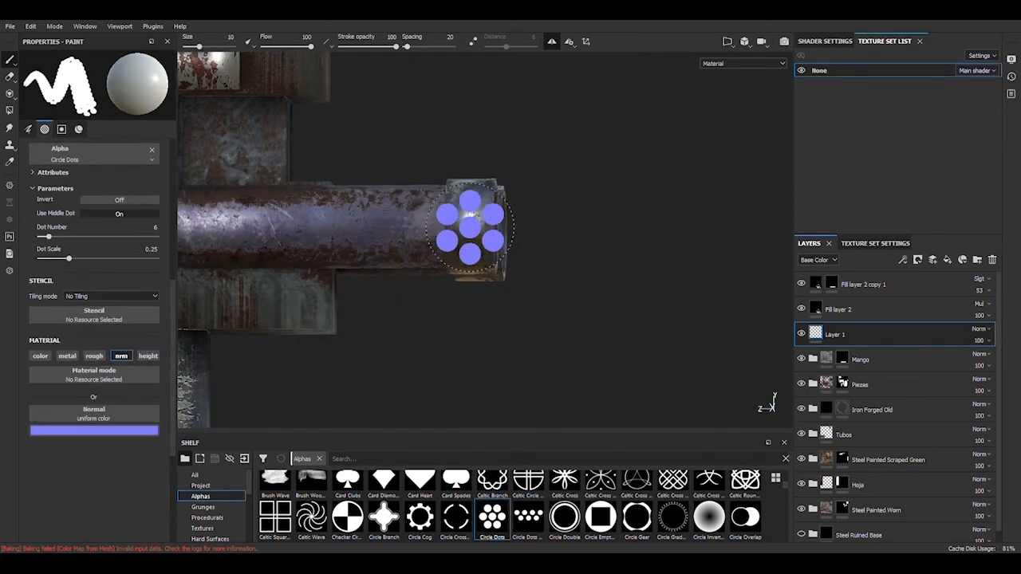
left_click(519, 519)
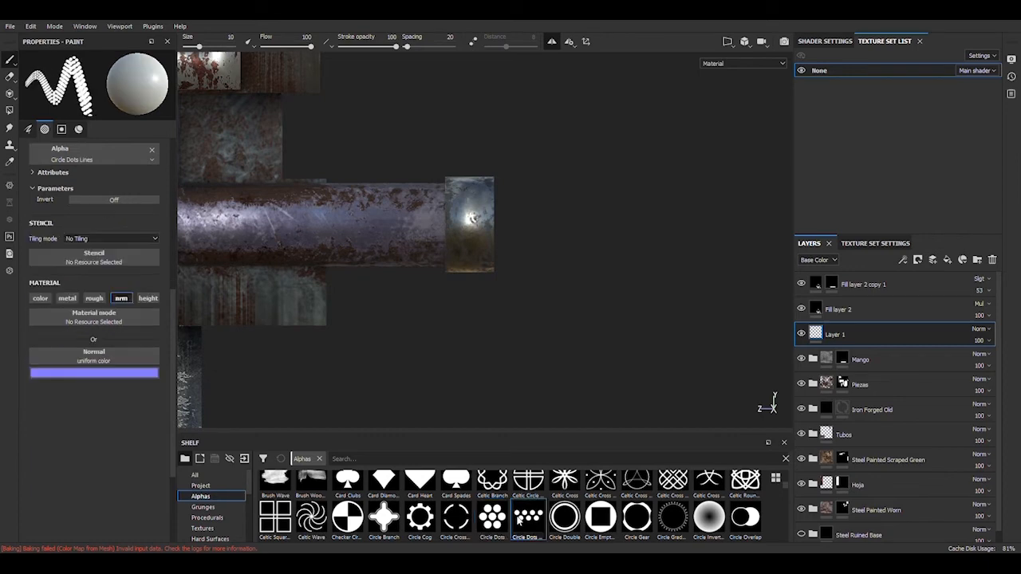
left_click(148, 297)
left_click(468, 231)
left_click_drag(563, 199, 572, 262, "alt")
left_click_drag(473, 176, 465, 265, "alt")
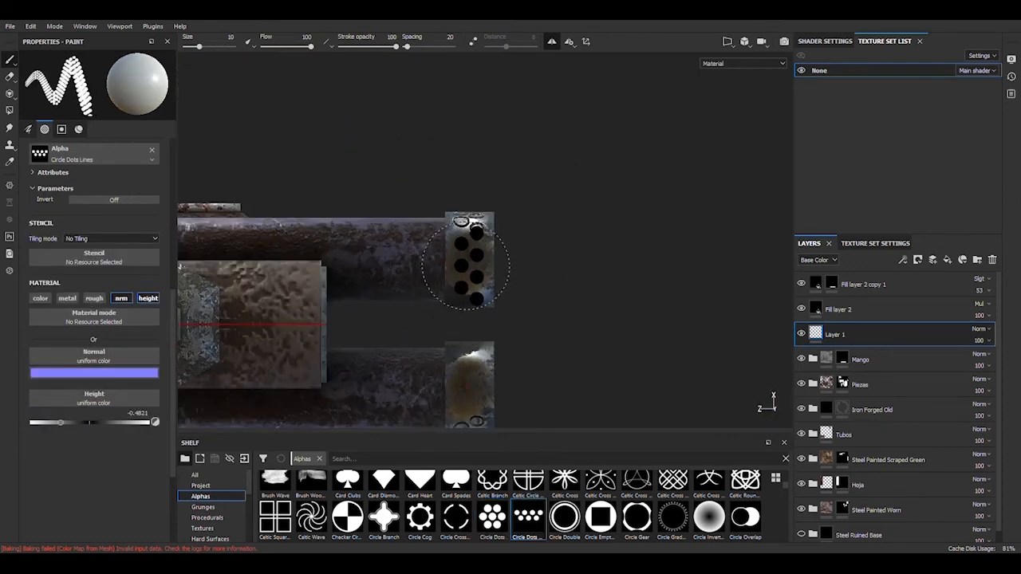
Stamp the Line Stripes alpha onto the narrow stem at the handle's lower end.
mouse_move(522, 201)
left_mouse_down("alt")
mouse_move(467, 262)
mouse_move(568, 300)
mouse_move(467, 171)
mouse_move(544, 162)
mouse_move(537, 284)
mouse_move(561, 180)
left_mouse_up("alt")
middle_click_drag(561, 180, 636, 60, "alt")
right_click_drag(710, 346, 766, 335, "alt")
scroll(105, 319, "up", 5)
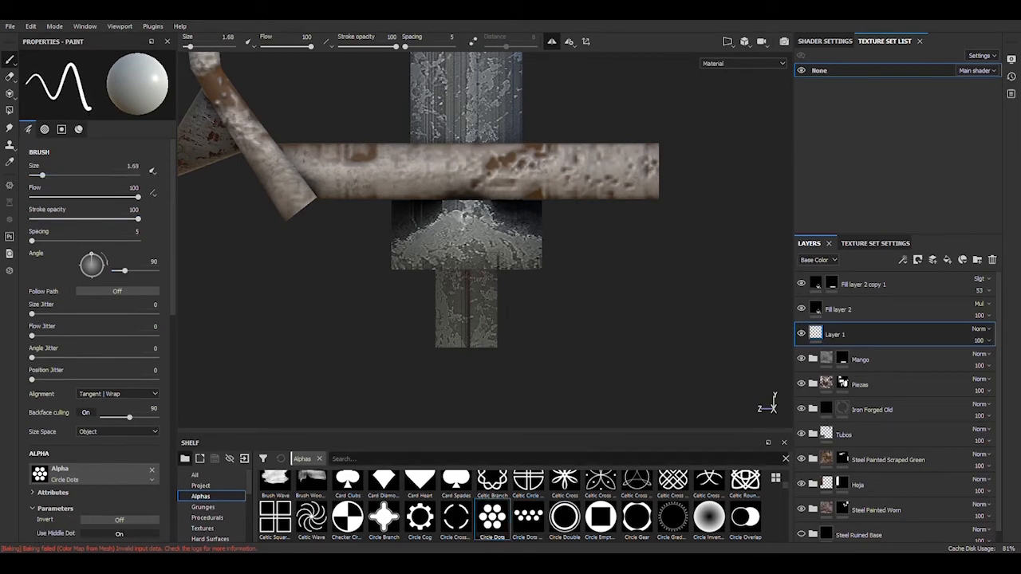
scroll(634, 490, "down", 10)
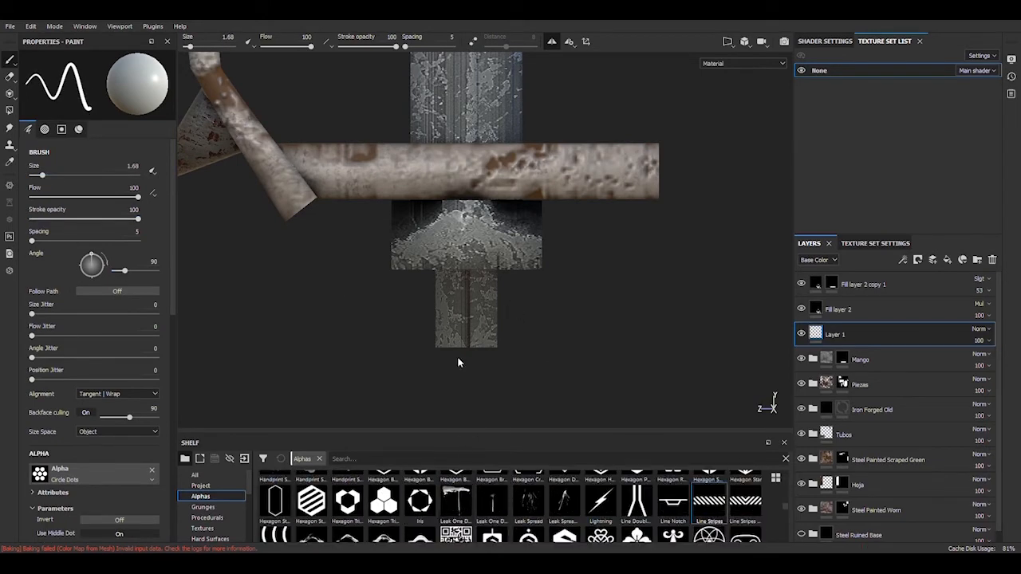
left_click_drag(550, 356, 659, 394, "alt+shift")
left_click(459, 312)
Try the Stone Noisy and Stain Napkin alphas on the upper housing with brush size 18.37.
mouse_move(565, 339)
left_mouse_down("alt")
mouse_move(549, 391)
mouse_move(433, 331)
mouse_move(374, 328)
left_mouse_up("alt")
right_click_drag(374, 328, 568, 343, "alt")
middle_click_drag(567, 342, 550, 535, "alt")
mouse_move(551, 534)
left_mouse_down("alt")
mouse_move(522, 530)
mouse_move(523, 477)
left_mouse_up("alt")
scroll(511, 510, "down", 10)
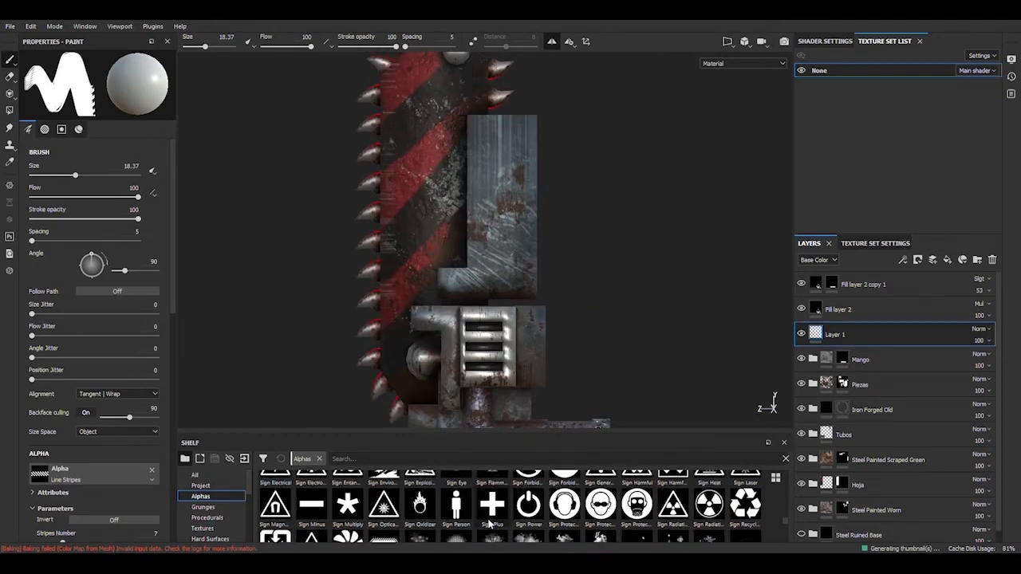
left_click(636, 519)
left_click_drag(547, 279, 511, 208, "alt")
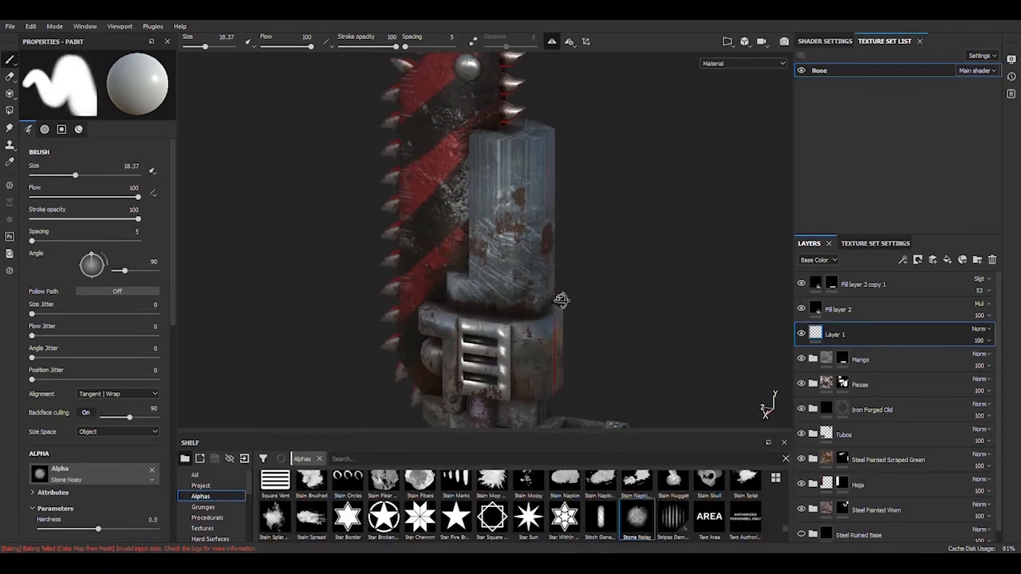
left_click(565, 483)
right_click_drag(486, 95, 551, 87, "alt")
middle_click_drag(550, 88, 524, 216, "alt")
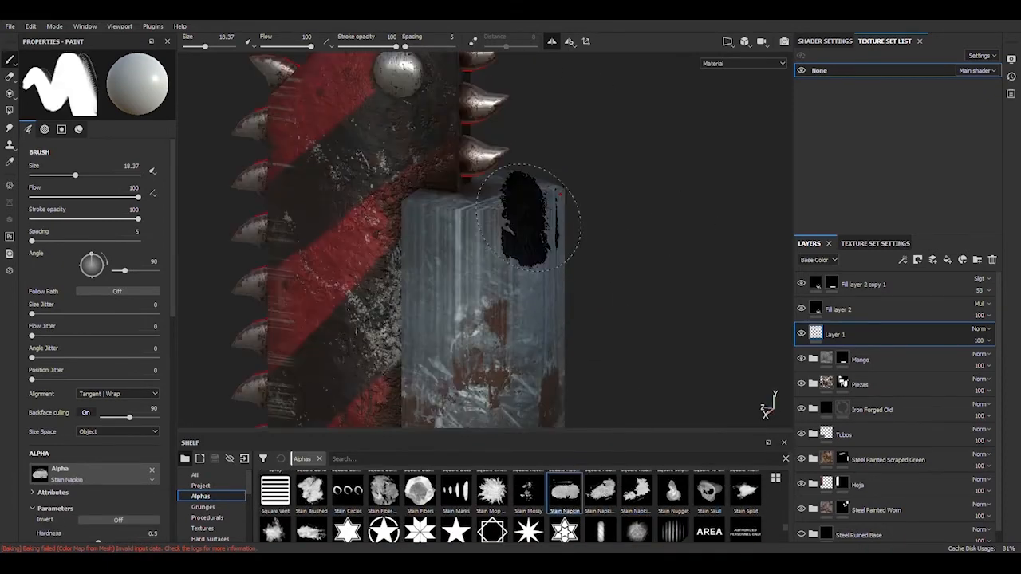
left_click_drag(524, 216, 550, 251, "alt")
Try the Stripes Damaged, Stain Skull and Stain Spread alphas on the upper housing with brush size 18.37.
left_click(673, 529)
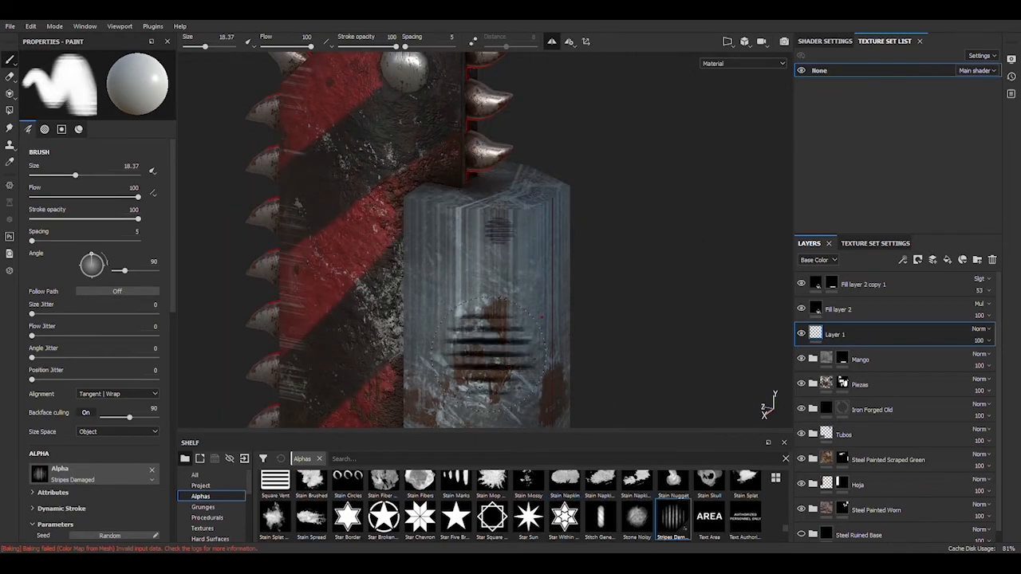
left_click_drag(541, 244, 564, 314, "alt")
left_click(709, 484)
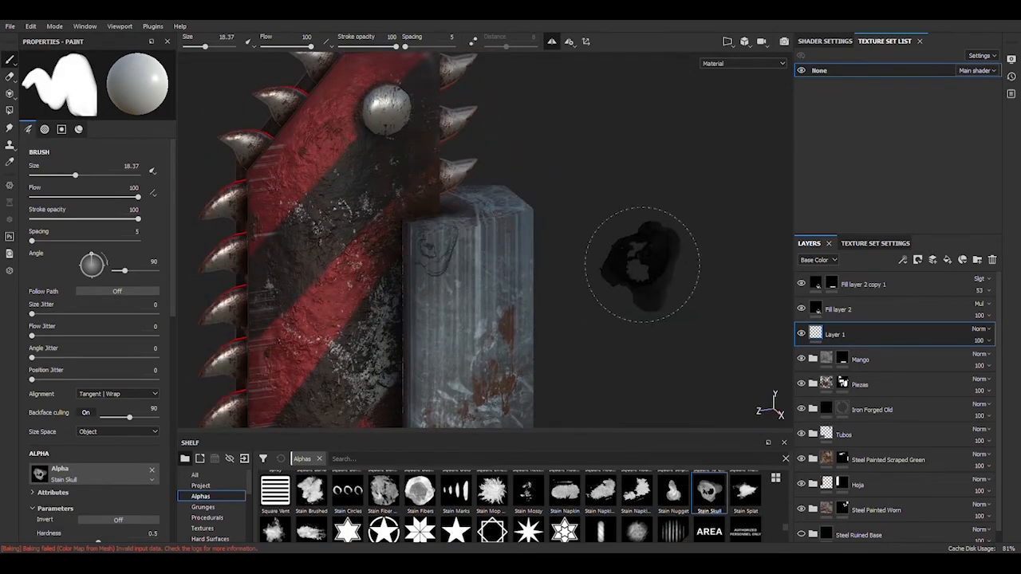
left_click_drag(642, 264, 614, 239, "alt+shift")
left_click(311, 529)
left_click_drag(506, 199, 689, 239, "alt")
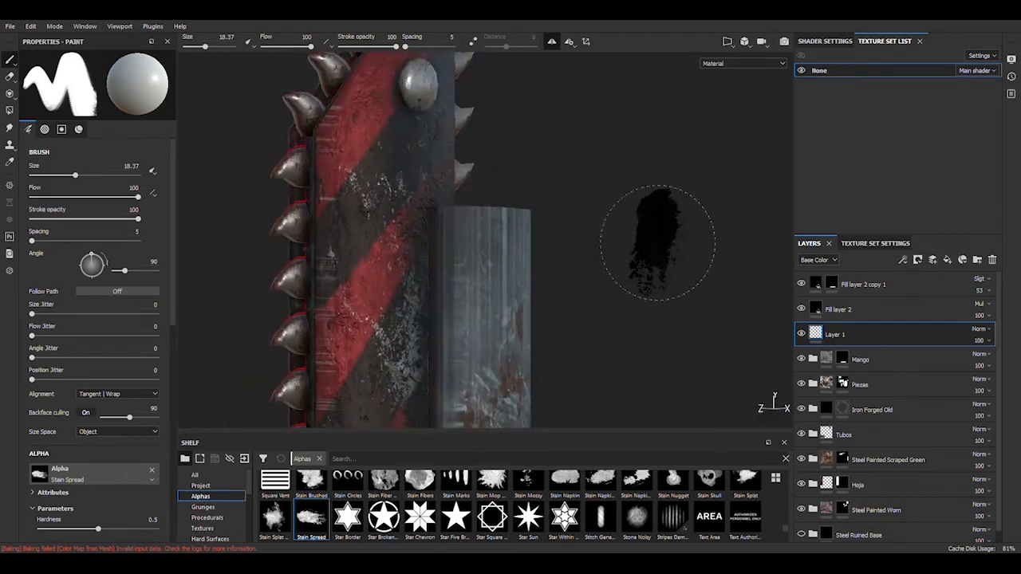
Add a paint layer above Layer 1 and sample the brown rust material from the model, with metallic 0.692 and roughness 0.5714.
left_click_drag(173, 265, 167, 431)
left_click(40, 263)
left_click(932, 260)
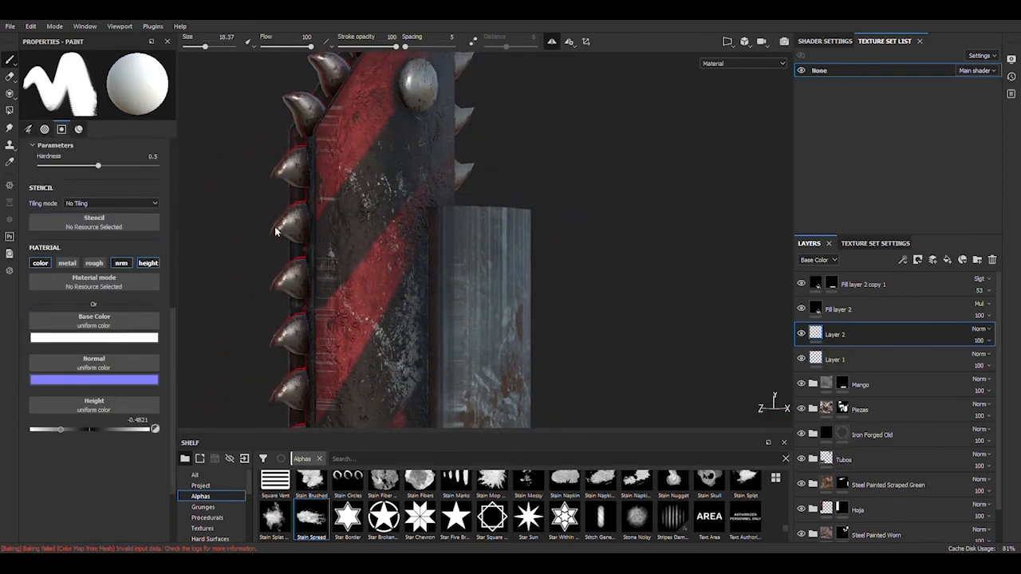
key("p")
left_click(290, 376)
left_click_drag(502, 219, 474, 280, "alt")
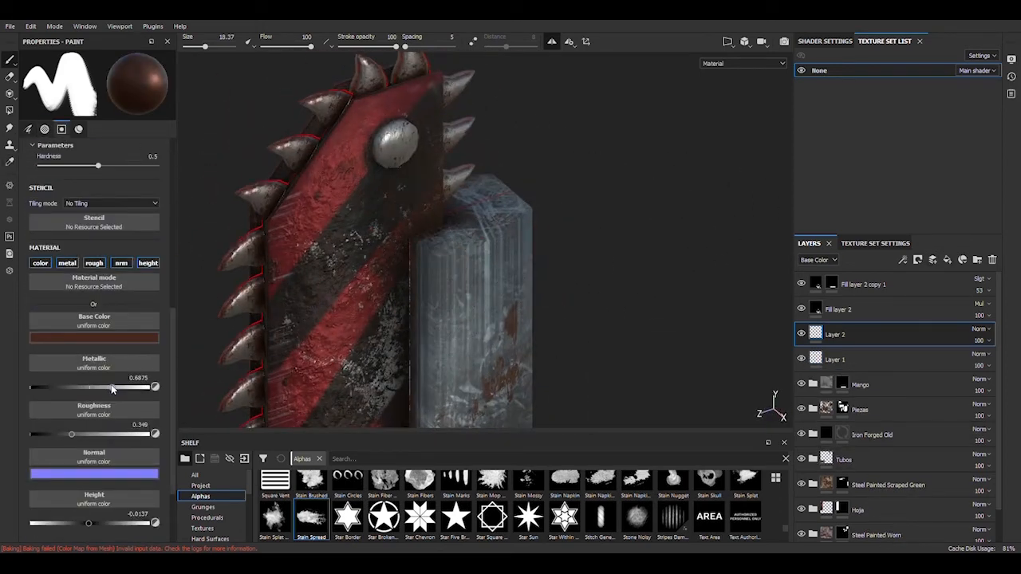
Paint brown rust stains on the upper housing using the Stain Spread and Stain Splat alphas.
left_click_drag(637, 321, 248, 339, "alt")
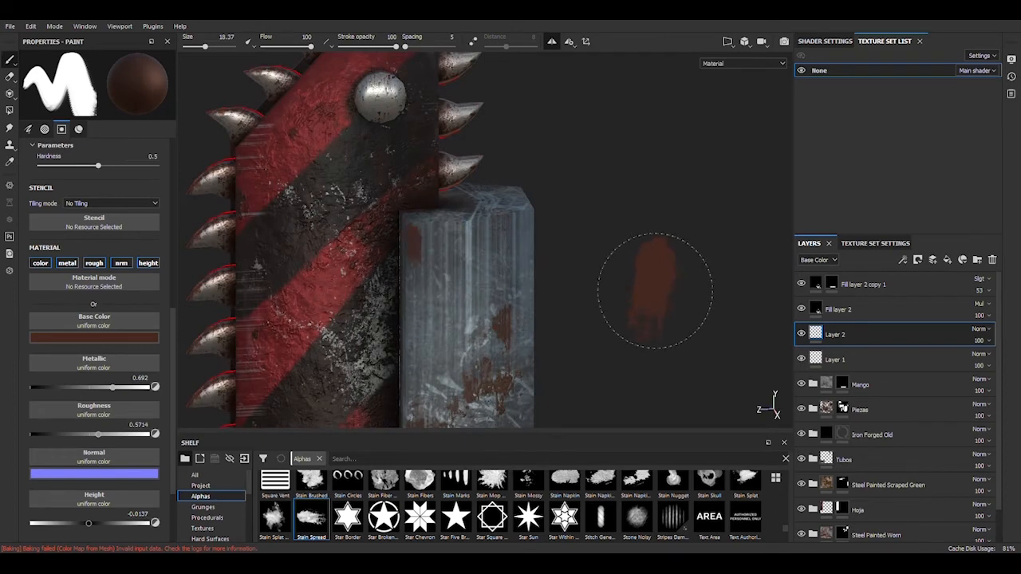
left_click_drag(661, 278, 570, 307, "alt")
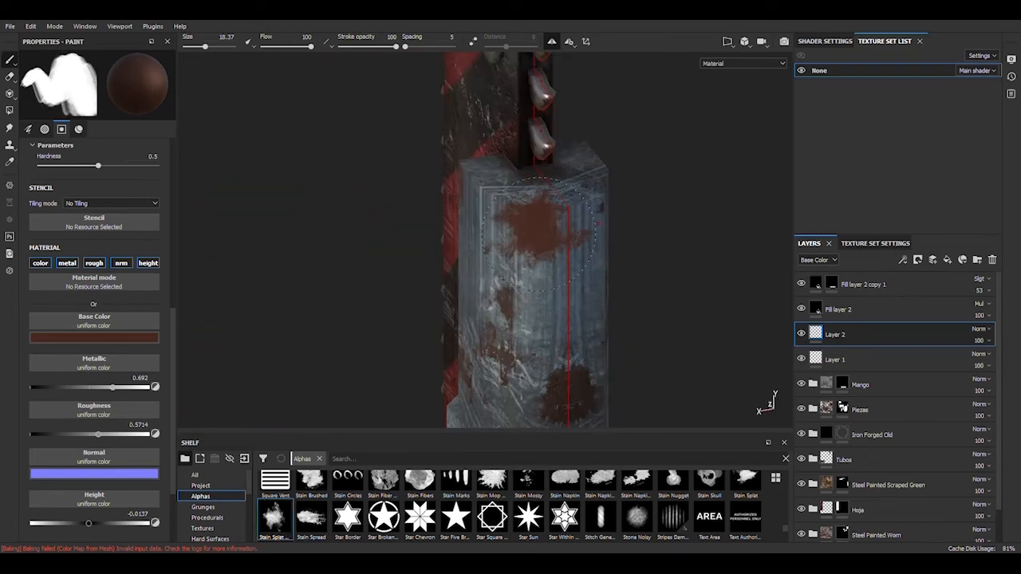
mouse_move(522, 232)
left_mouse_down("alt")
mouse_move(616, 326)
mouse_move(604, 347)
mouse_move(588, 221)
mouse_move(559, 274)
mouse_move(622, 273)
mouse_move(561, 247)
mouse_move(677, 232)
mouse_move(638, 263)
mouse_move(679, 312)
mouse_move(604, 251)
mouse_move(574, 242)
left_mouse_up("alt")
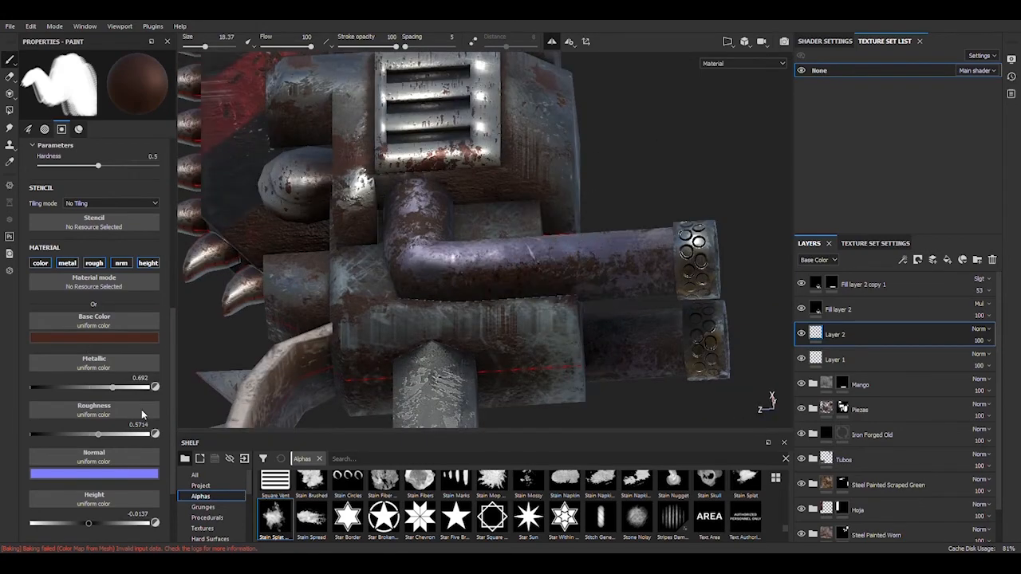
mouse_move(411, 291)
left_mouse_down("alt")
mouse_move(668, 366)
mouse_move(587, 237)
left_mouse_up("alt")
middle_click_drag(588, 237, 638, 87, "alt")
mouse_move(516, 330)
left_mouse_down("alt")
mouse_move(678, 311)
mouse_move(638, 375)
left_mouse_up("alt")
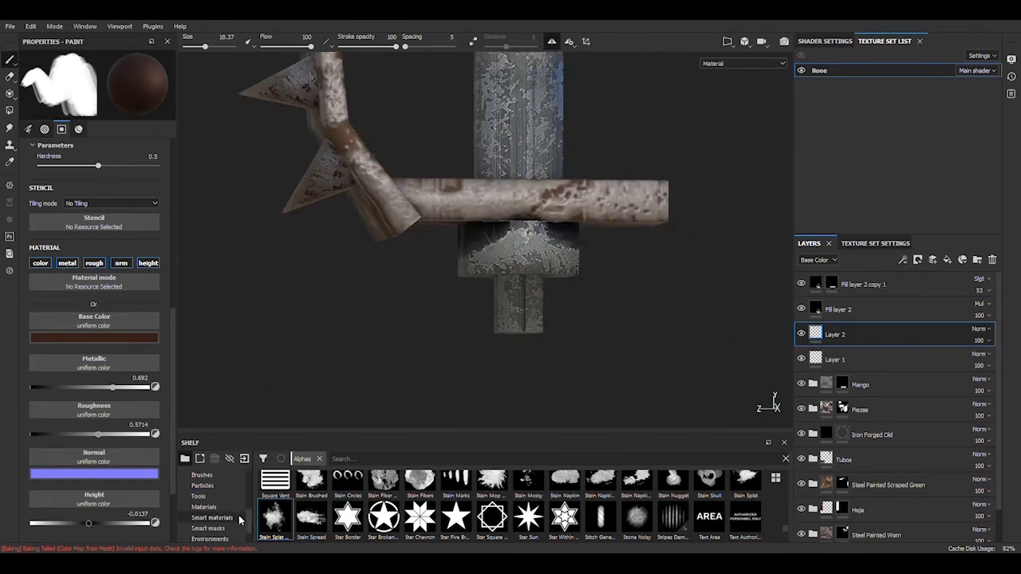
Try the Oil Leaks tool from the shelf's tool presets around the round bolt on the blade tip.
scroll(244, 517, "down", 1)
left_click(235, 518)
left_click(227, 487)
scroll(245, 520, "up", 2)
left_click(235, 518)
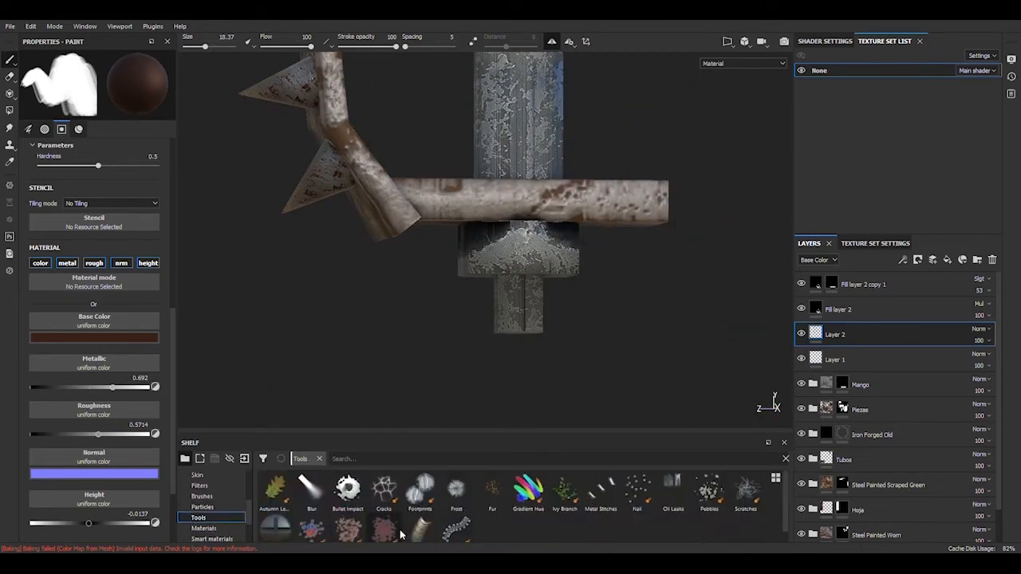
left_click(677, 485)
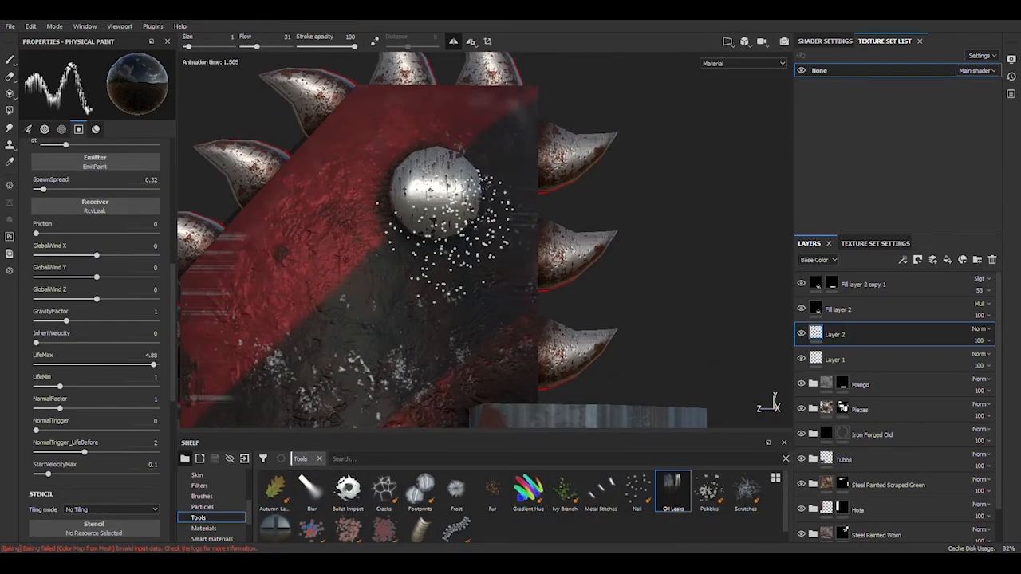
left_click_drag(662, 316, 627, 332, "alt")
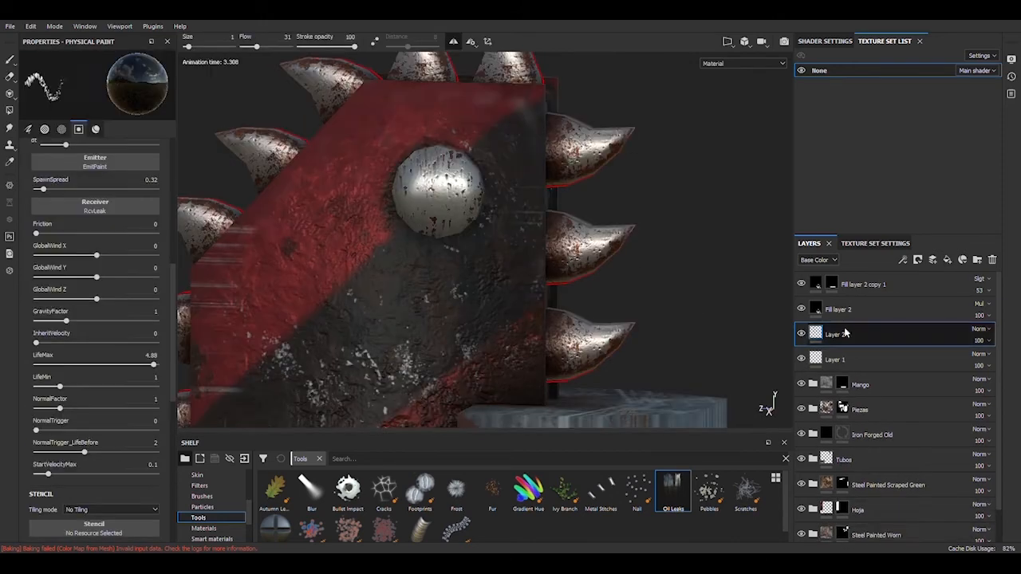
Add a third paint layer and try Oil Leaks on the blade with the particle receiver set to Brush.
left_click(962, 259)
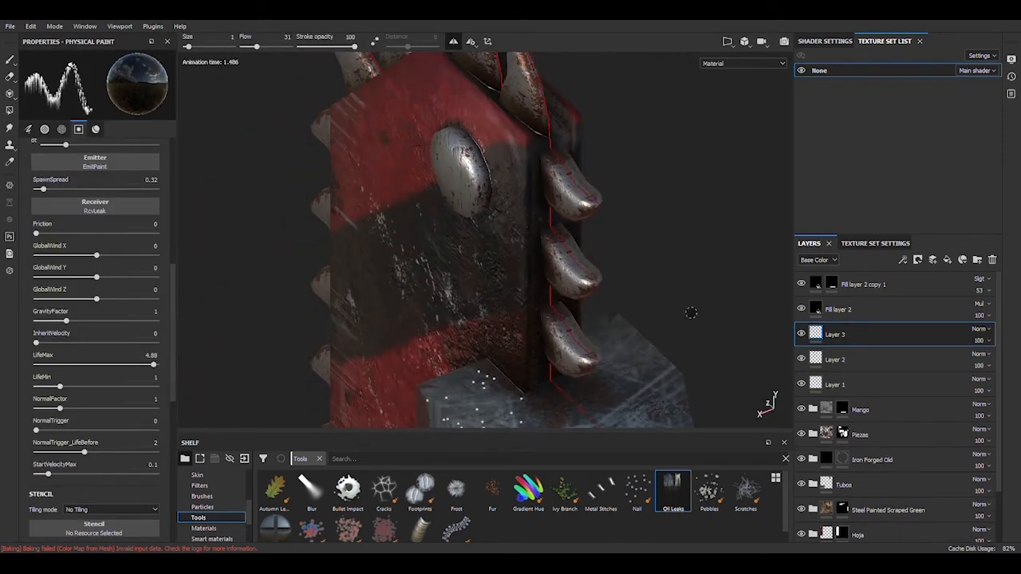
left_click_drag(722, 303, 760, 240, "alt+shift")
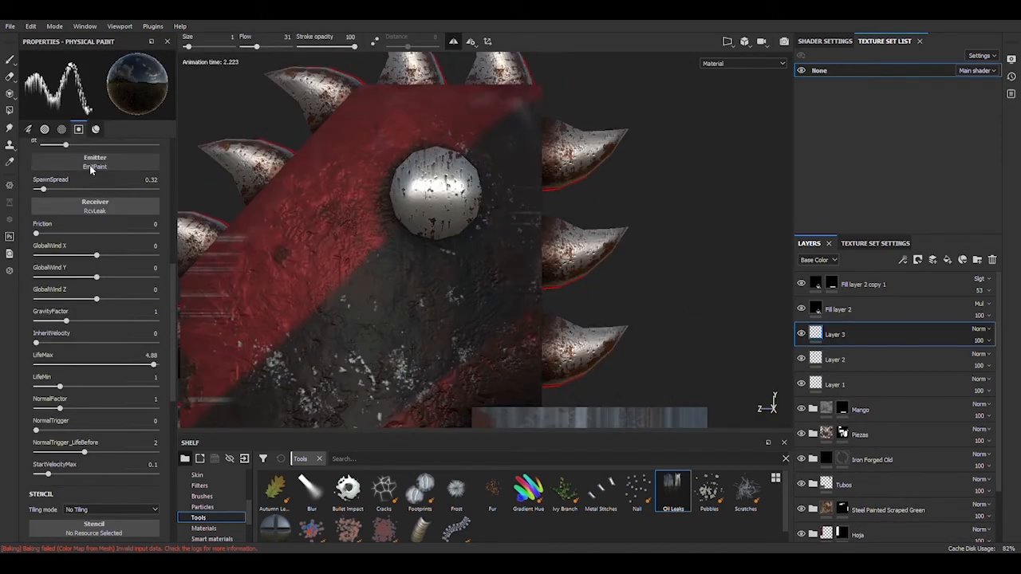
left_click(74, 204)
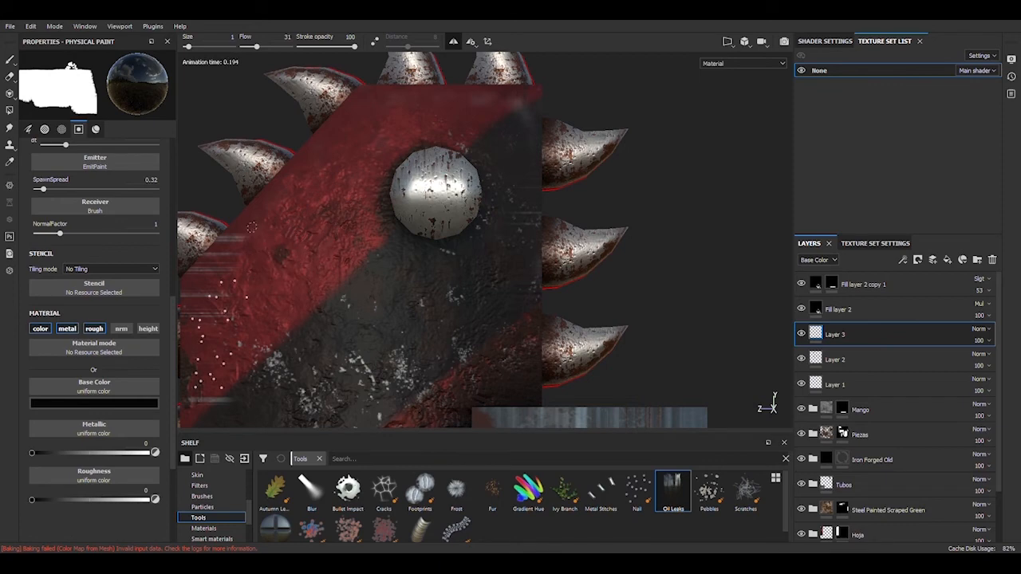
Try the Fur and Nail tools on the blade tip, and Oil Leaks with the ManualRain emitter.
left_click(421, 491)
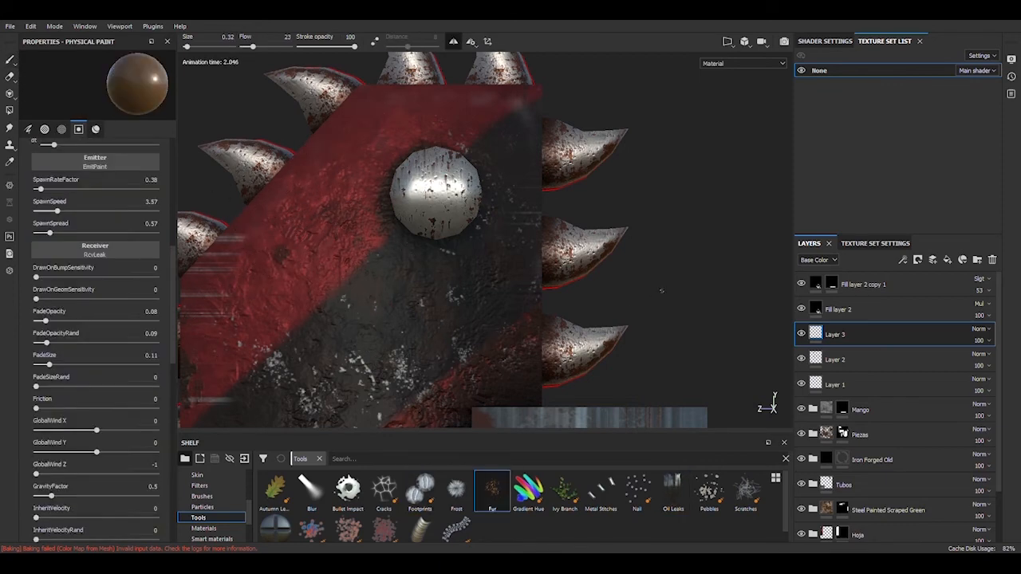
left_click(639, 490)
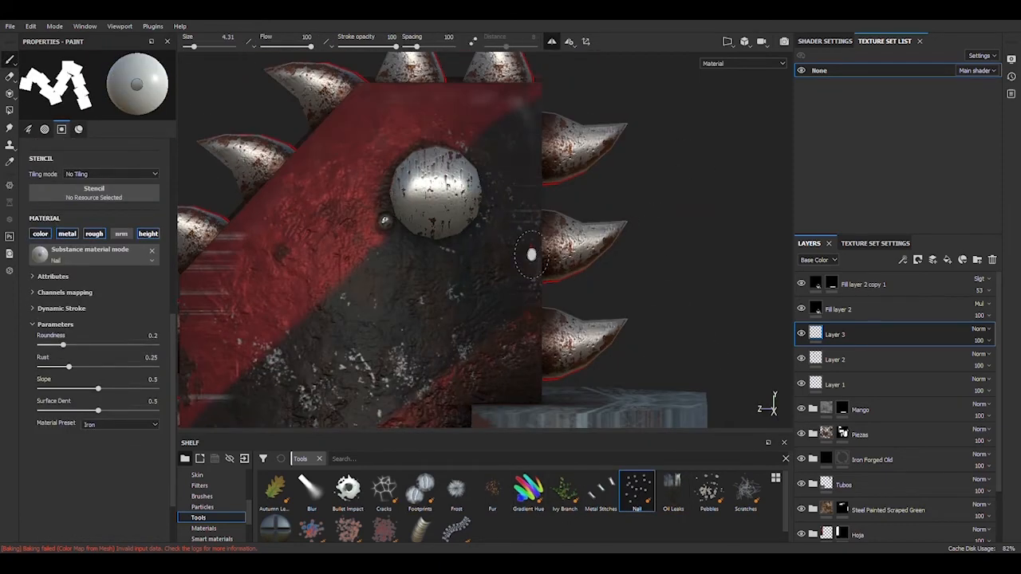
left_click(671, 488)
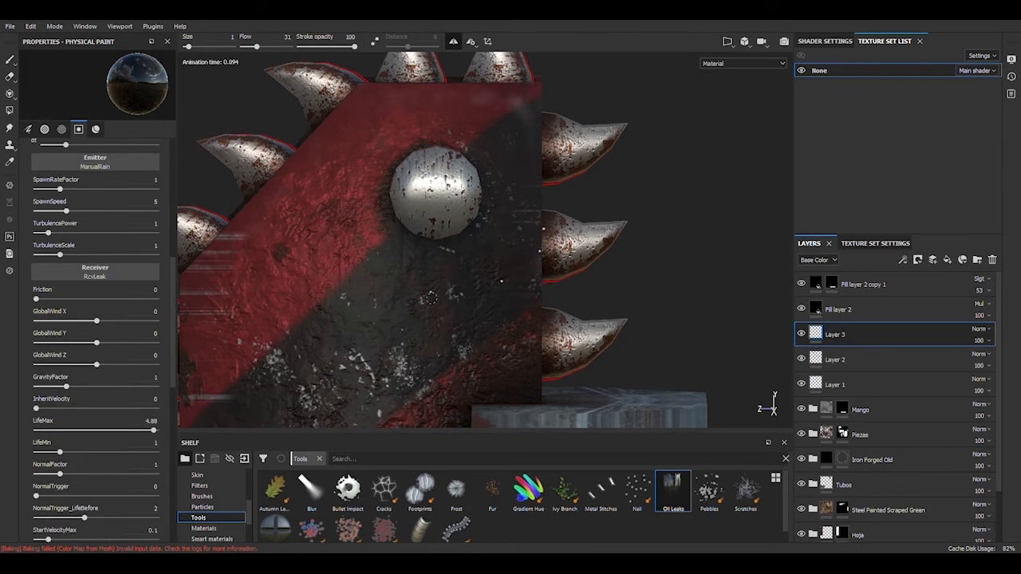
scroll(701, 343, "down", 5)
left_click_drag(701, 343, 728, 313, "alt")
scroll(727, 314, "up", 8)
Try the Leaks Heavy particle brush over the teeth at the blade tip.
left_click(227, 509)
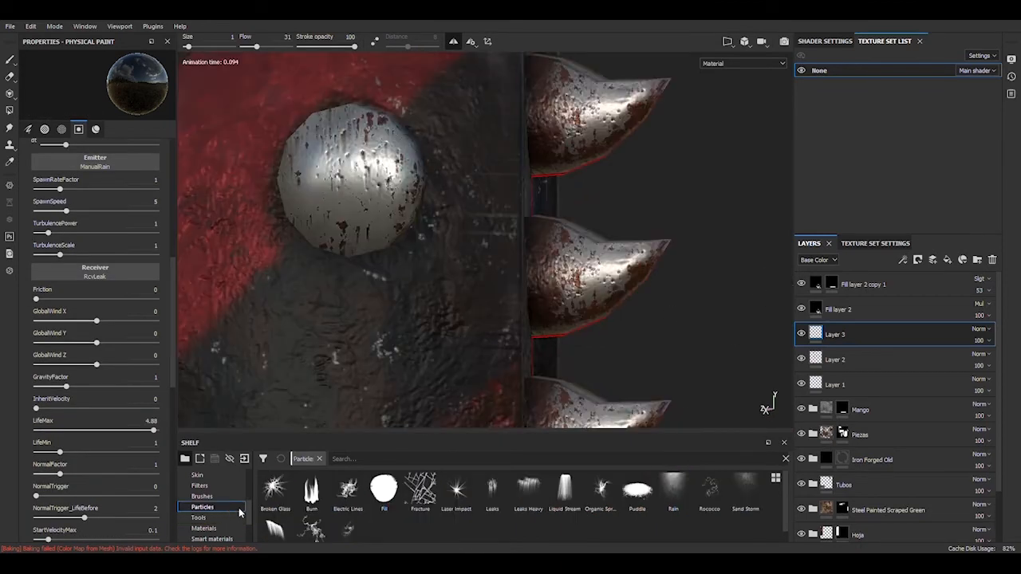
left_click(528, 488)
scroll(479, 208, "down", 5)
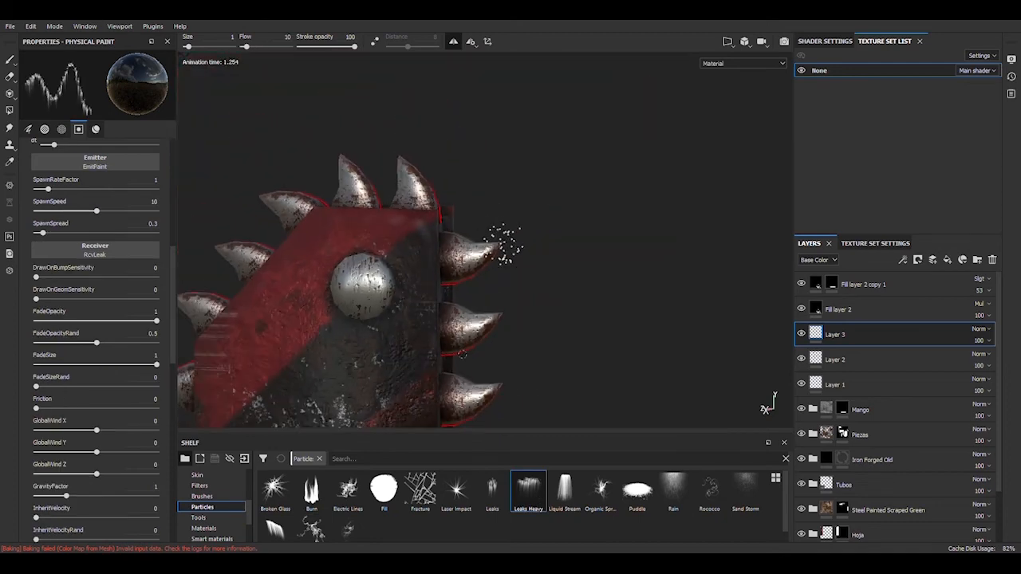
Try the Liquid Stream particle brush in red below the blade's round bolt, and delete Layer 3.
left_click(564, 488)
scroll(118, 458, "down", 3)
left_click(103, 406)
left_click_drag(399, 317, 327, 346)
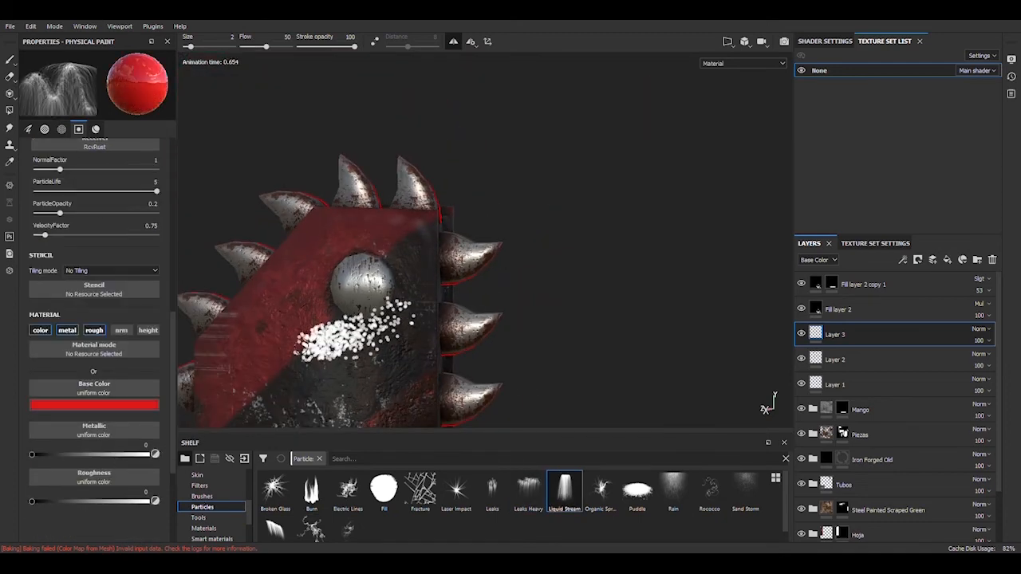
scroll(361, 336, "up", 5)
scroll(452, 323, "down", 5)
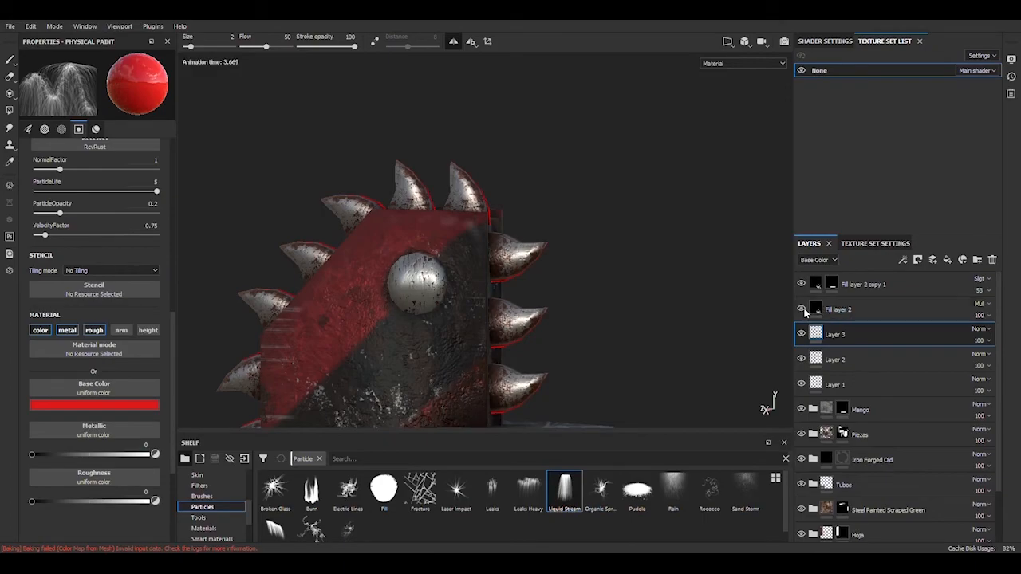
left_click(992, 260)
Try the Organic Spread and Rain particle brushes in red over the upper housing and blade, and undo the strokes.
middle_click_drag(553, 406, 603, 160, "alt")
scroll(543, 315, "up", 3)
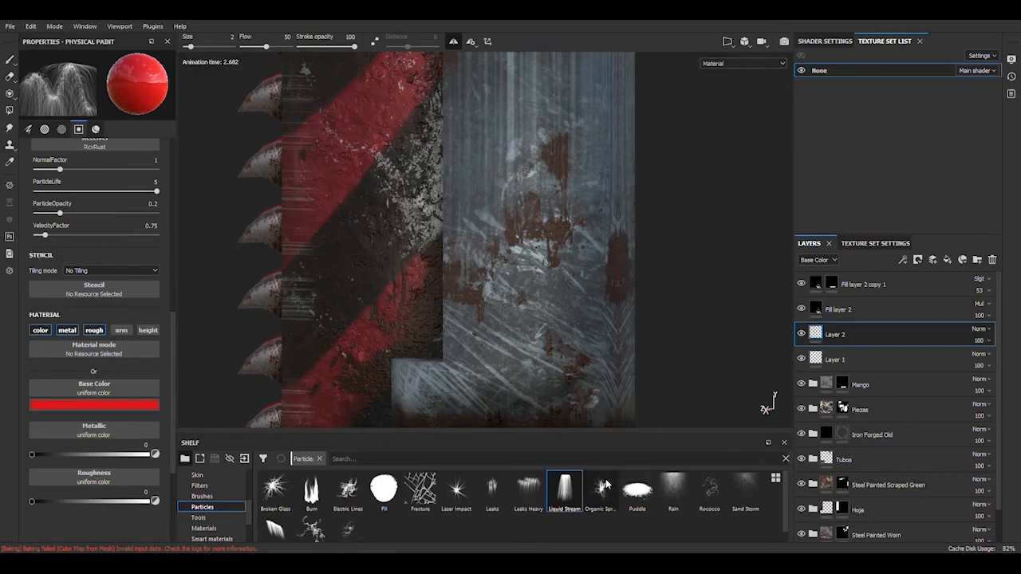
left_click(600, 489)
left_click(673, 488)
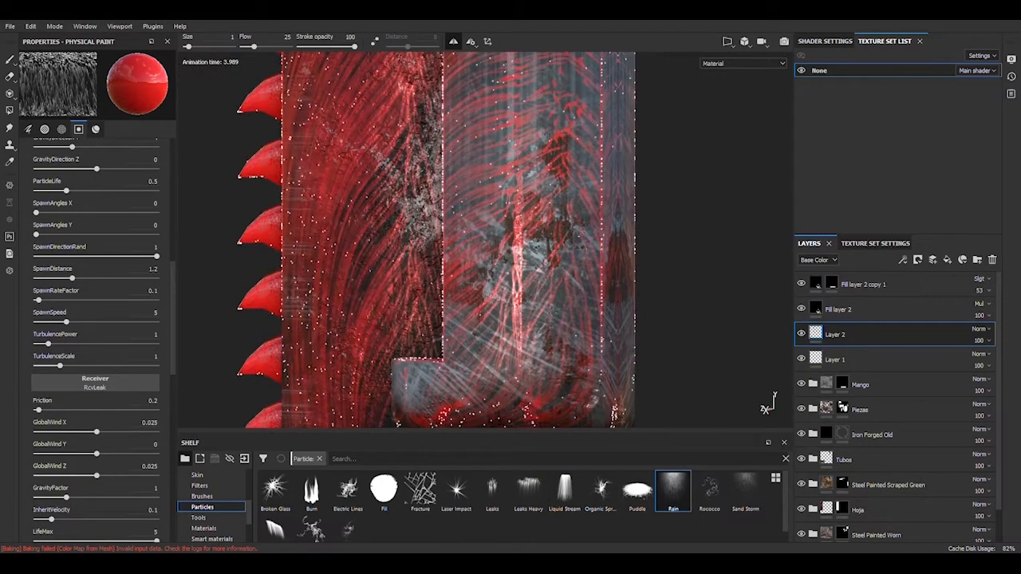
scroll(511, 256, "down", 5)
left_click_drag(510, 256, 555, 263, "alt")
middle_click_drag(554, 335, 540, 236, "alt")
key("ctrl+z")
Try the Leaks Heavy particle brush in dark yellow on the upper housing, using a new paint layer.
scroll(106, 402, "down", 10)
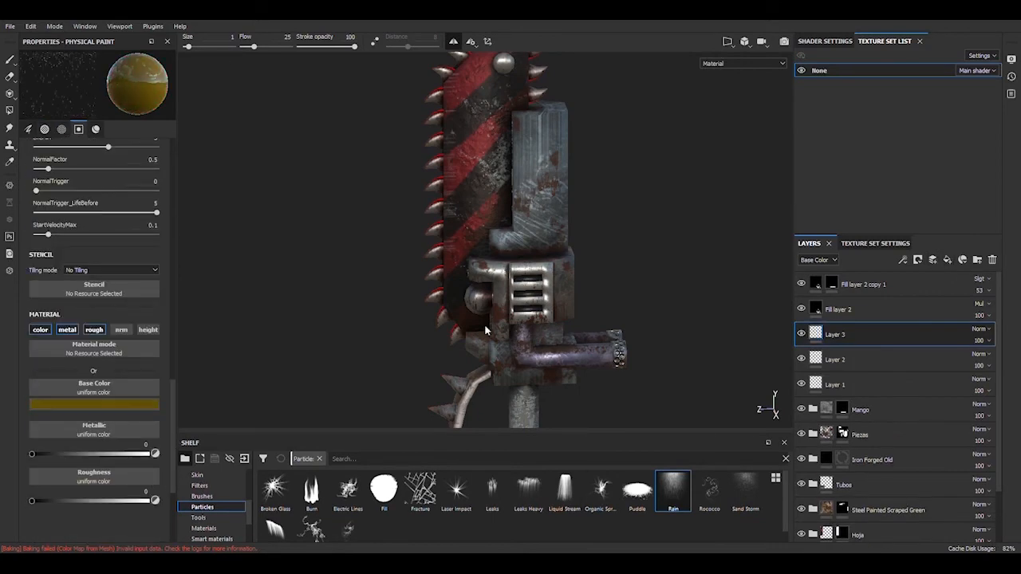
scroll(510, 239, "down", 5)
scroll(510, 239, "up", 6)
left_click(528, 488)
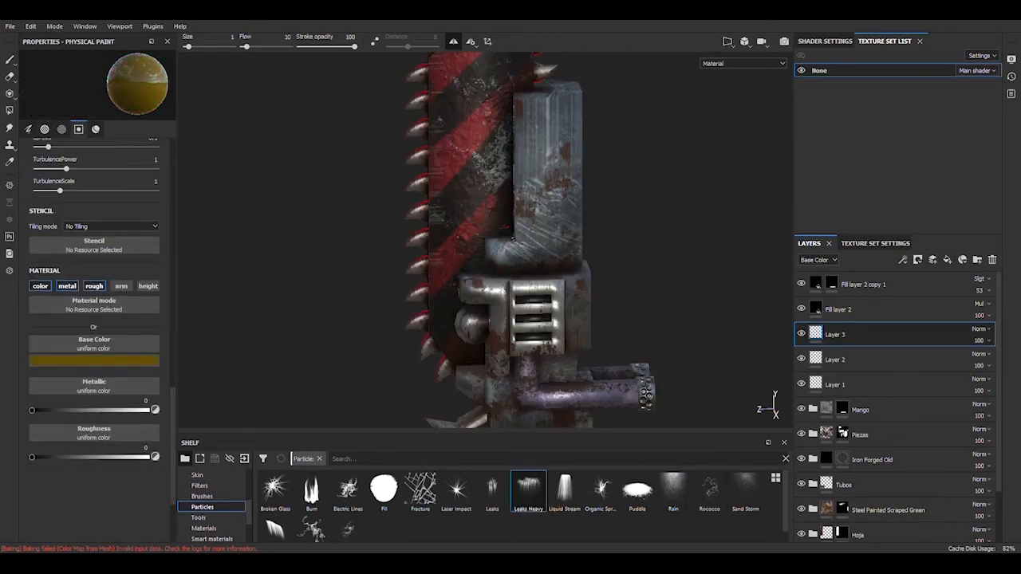
left_click_drag(558, 240, 486, 232, "alt")
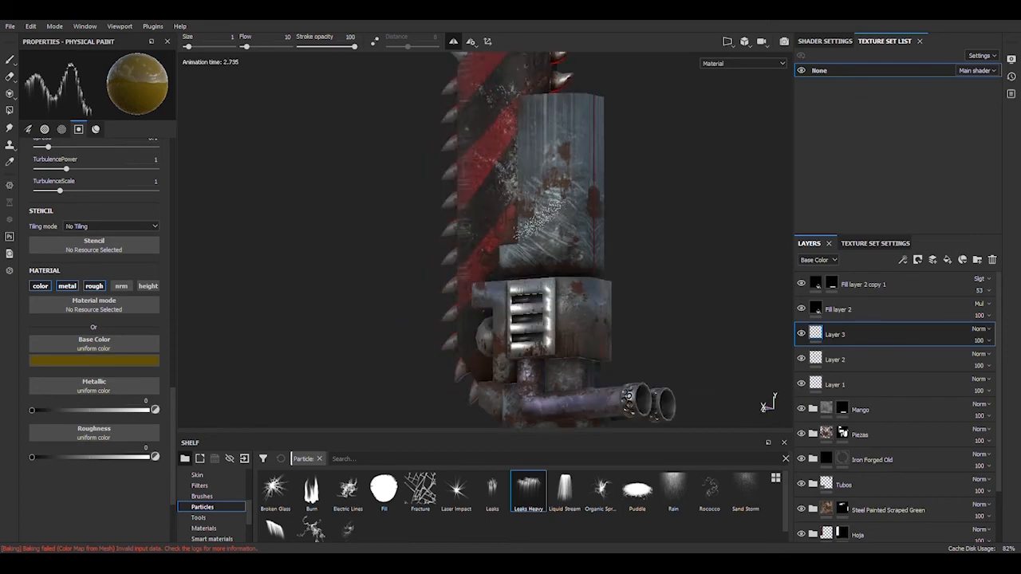
Try the Sand Storm and Fracture particle brushes in dark yellow on the upper housing.
scroll(587, 252, "up", 4)
left_click(745, 490)
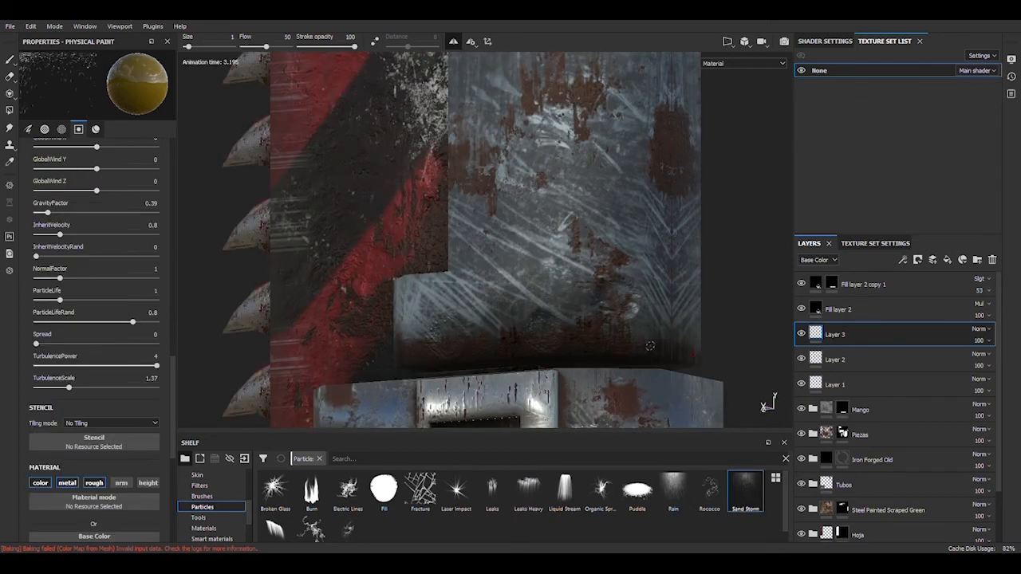
scroll(650, 345, "down", 5)
left_click(419, 489)
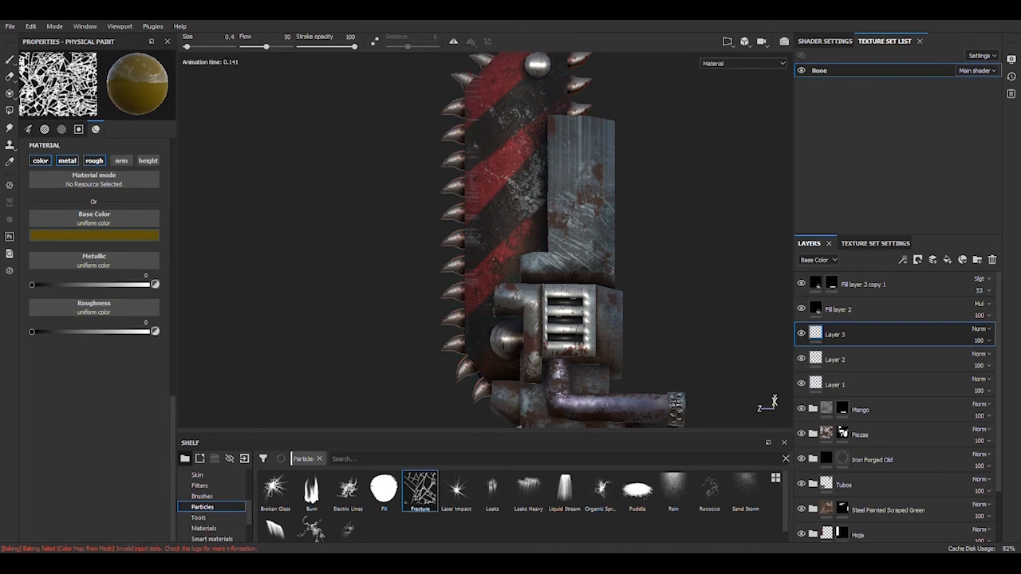
Try the Splat and Veins Small particle brushes on the rusted middle of the upper housing.
left_click(275, 526)
scroll(692, 205, "up", 2)
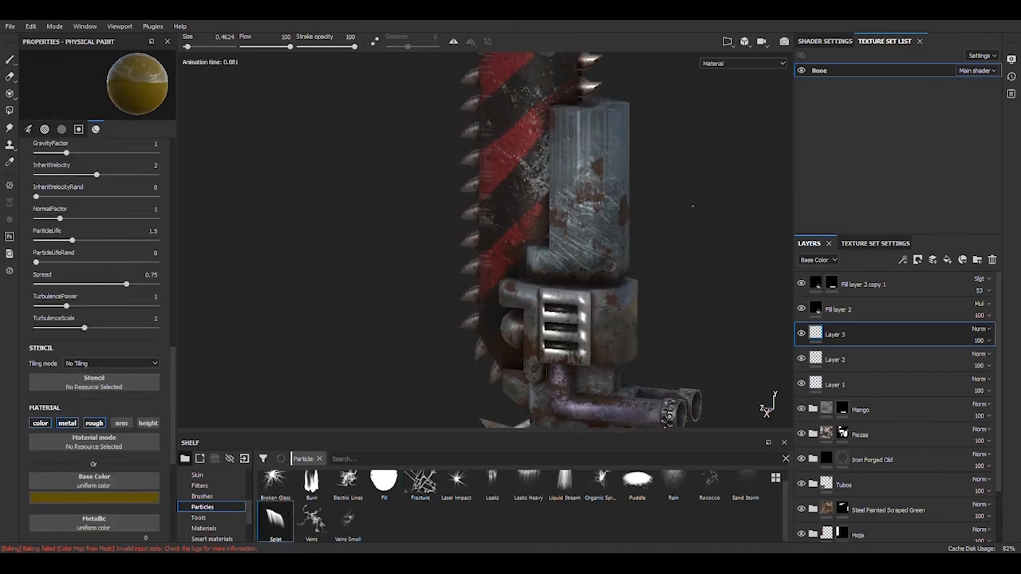
left_click(348, 521)
scroll(587, 220, "up", 5)
scroll(554, 248, "down", 2)
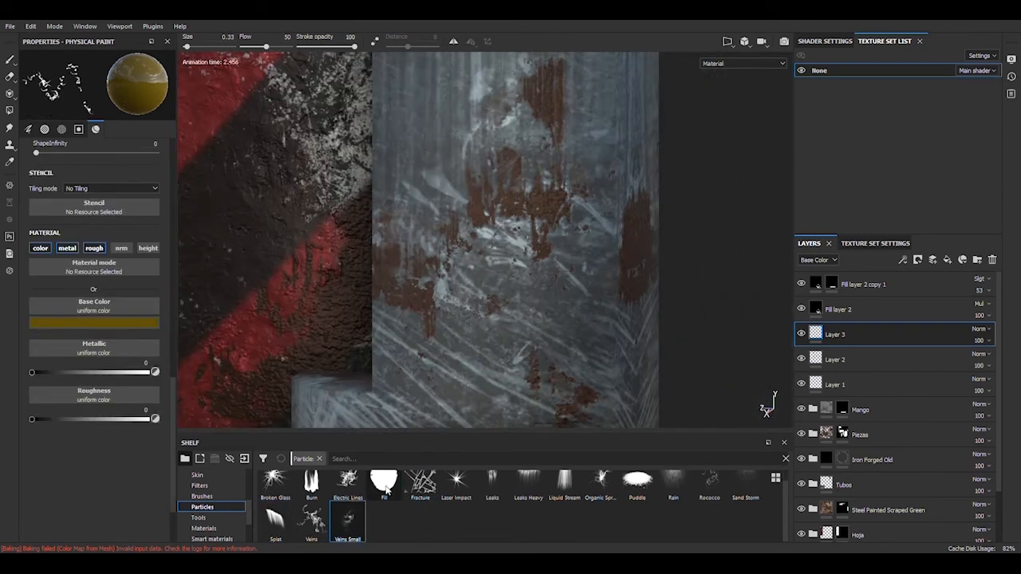
Try the Fill particle brush on the upper housing and undo the stroke.
left_click(383, 489)
scroll(495, 314, "down", 3)
left_click(495, 315)
scroll(486, 310, "up", 4)
key("ctrl+z")
scroll(486, 310, "down", 5)
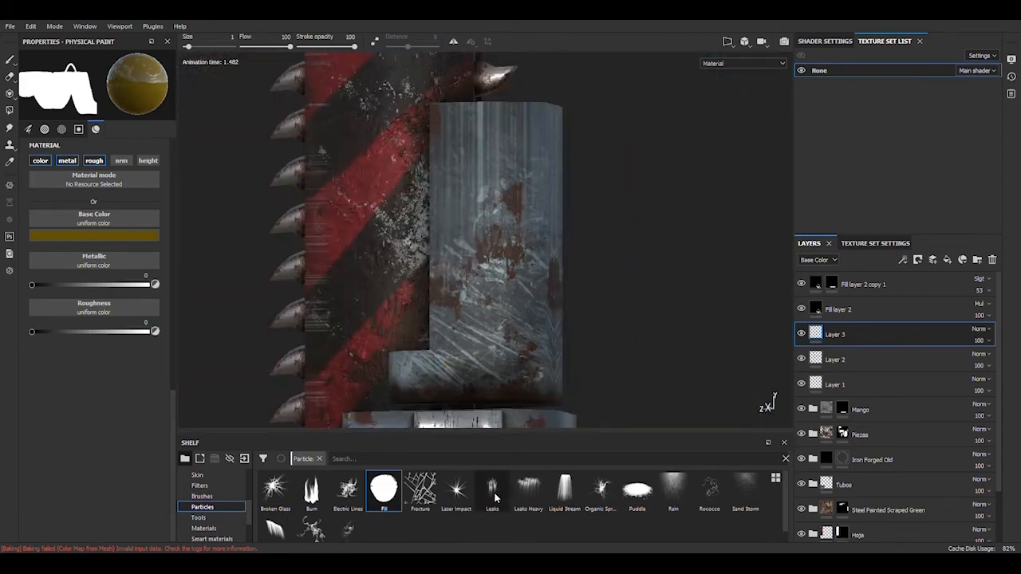
Try the Leaks and Broken Glass particle brushes on the upper housing.
left_click(492, 490)
left_click(275, 490)
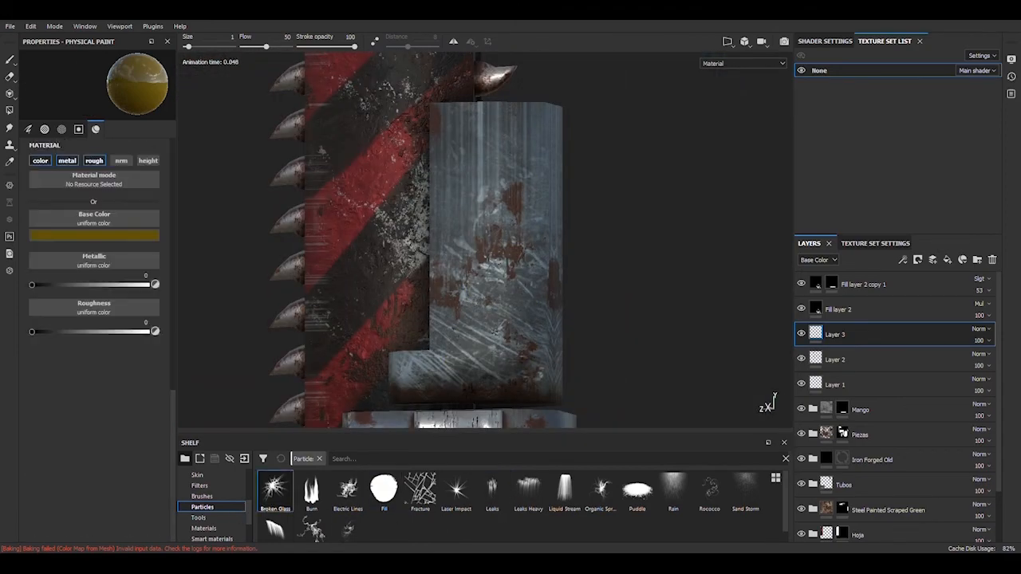
scroll(469, 384, "down", 2)
scroll(469, 384, "up", 3)
Apply black Oil Leaks to the scratched and rusted surface of the upper housing on Layer 3.
left_click(198, 518)
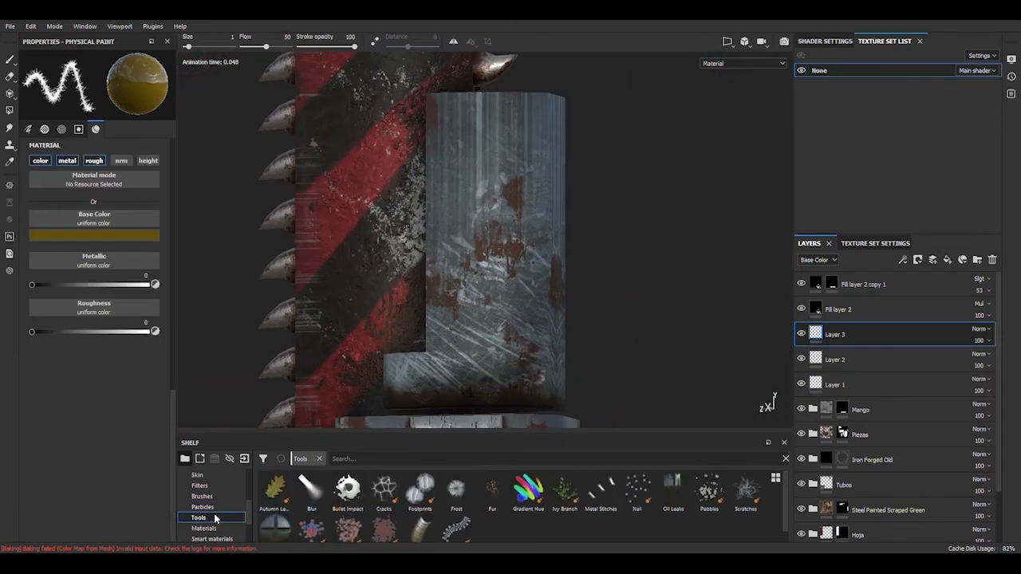
left_click(673, 489)
scroll(471, 315, "up", 4)
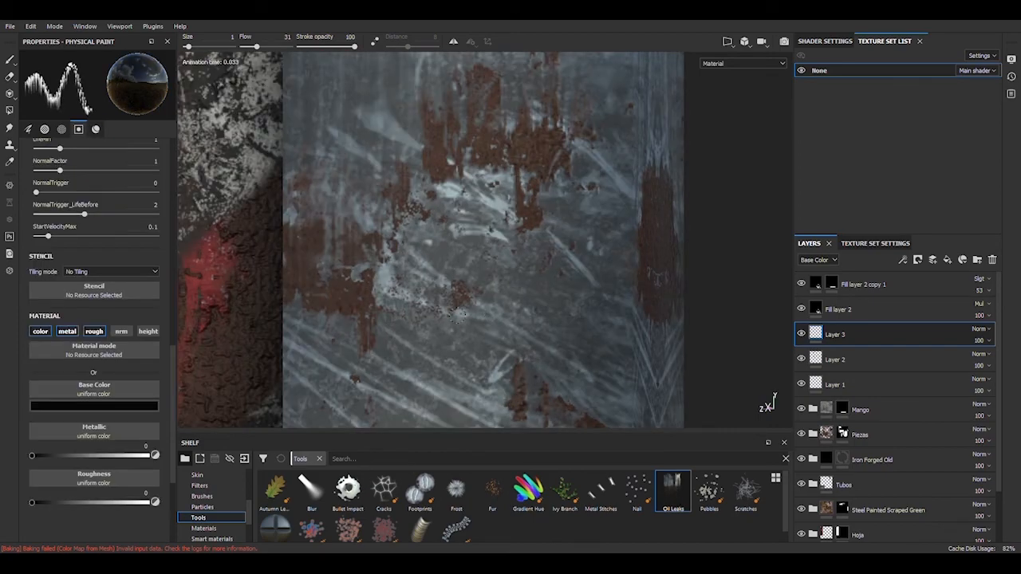
scroll(459, 289, "down", 4)
left_click_drag(459, 288, 114, 228, "alt")
scroll(524, 316, "down", 3)
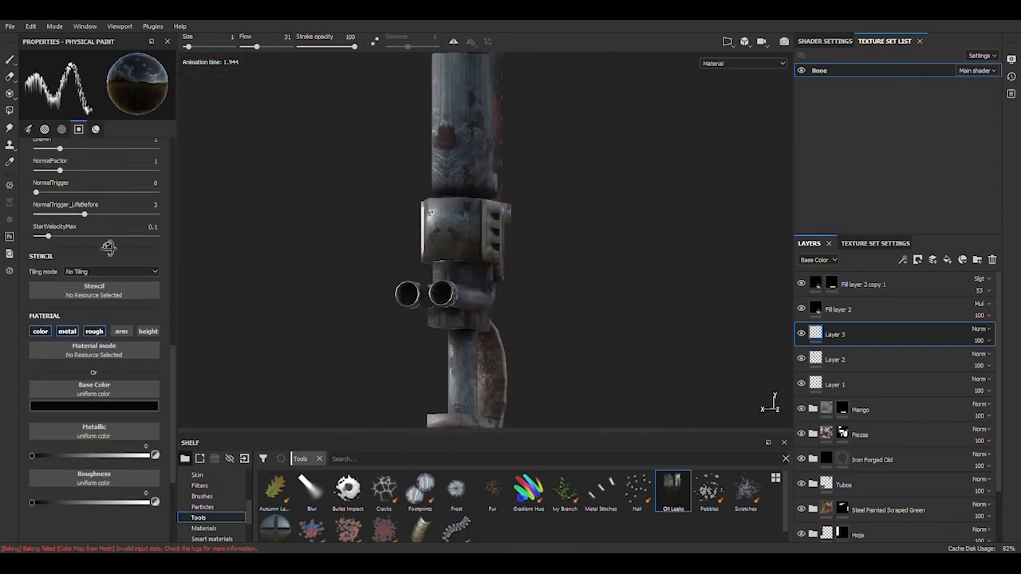
Drip black oil leaks down the block beneath the guard bar at the handle's lower end.
scroll(461, 323, "up", 4)
scroll(460, 323, "up", 2)
left_click_drag(511, 323, 447, 299, "alt")
left_click(496, 275)
left_click_drag(496, 275, 530, 247, "alt+shift")
Try the Gradient Hue and Frost tools on the handle's lower block, and undo the stroke.
left_click(528, 491)
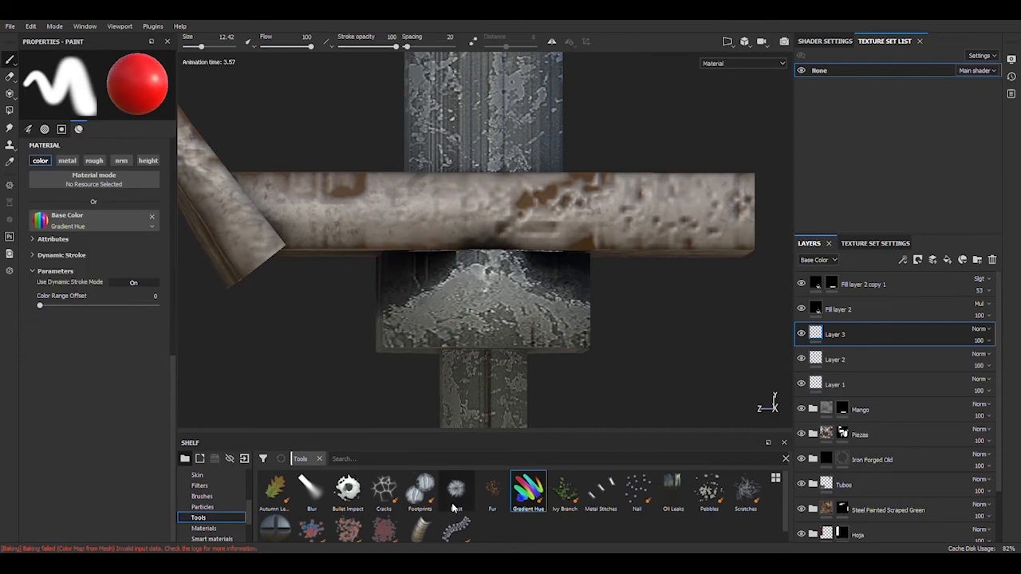
left_click(456, 492)
left_click_drag(504, 300, 475, 310)
key("ctrl+z")
Reselect the Oil Leaks tool and inspect the complete textured chainsaw.
scroll(392, 504, "down", 1)
left_click(669, 488)
scroll(488, 271, "down", 5)
mouse_move(488, 271)
left_mouse_down("alt")
mouse_move(439, 255)
mouse_move(498, 249)
mouse_move(552, 303)
left_mouse_up("alt")
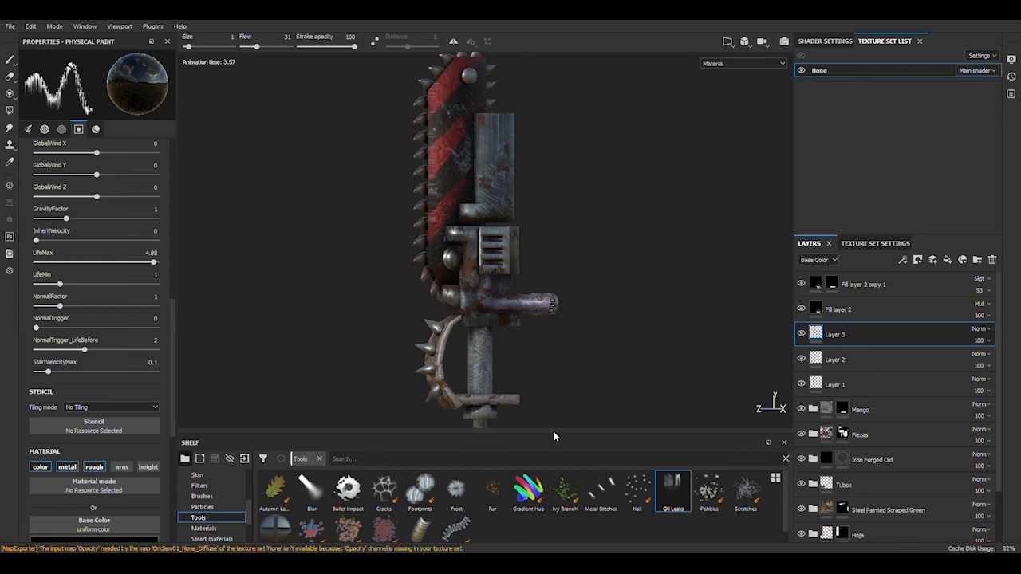
scroll(504, 303, "down", 3)
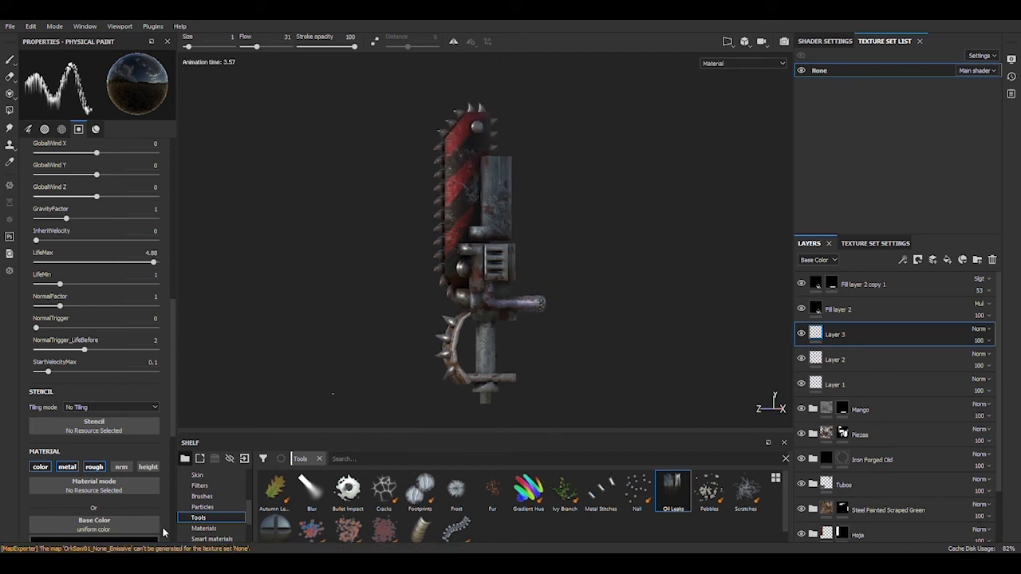